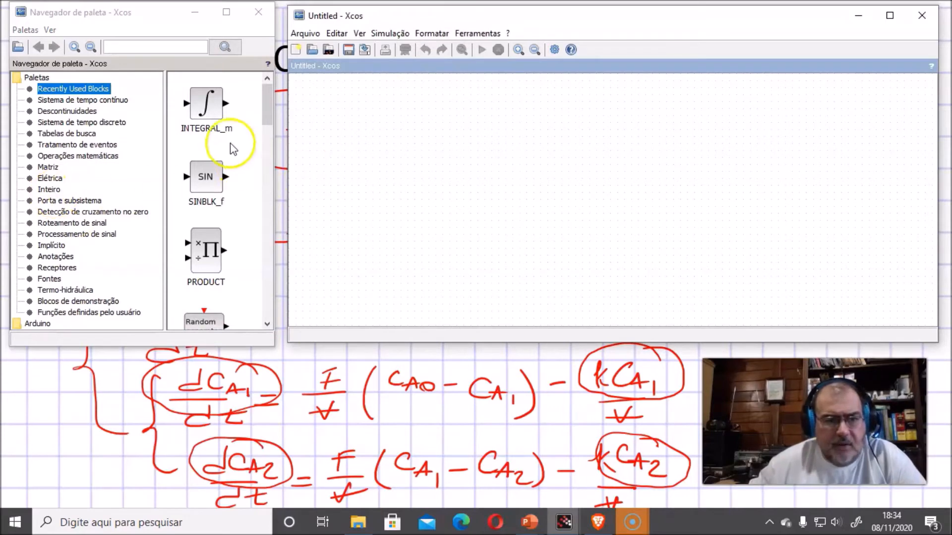
Add a CSCOPE block near the right edge of the empty diagram and adjust its size and position.
drag(267, 119, 102, 272)
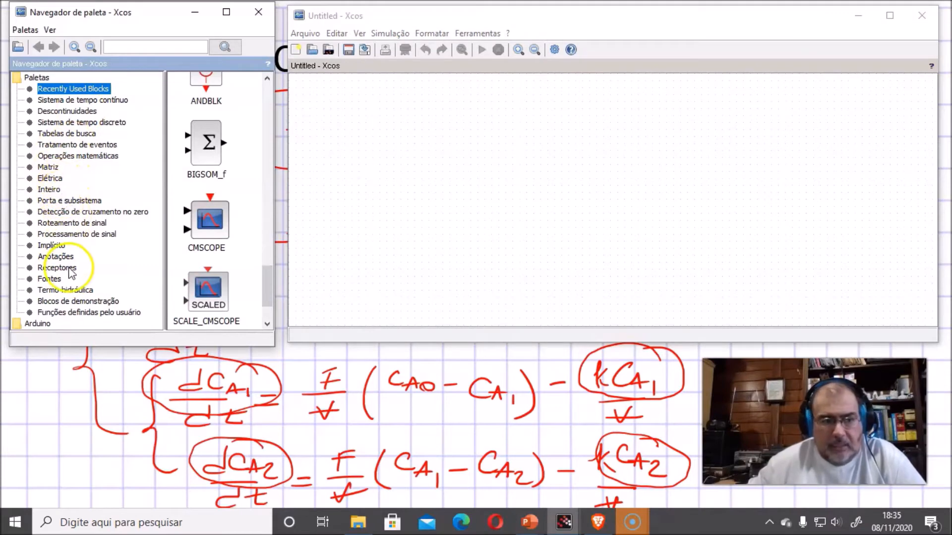
click(61, 270)
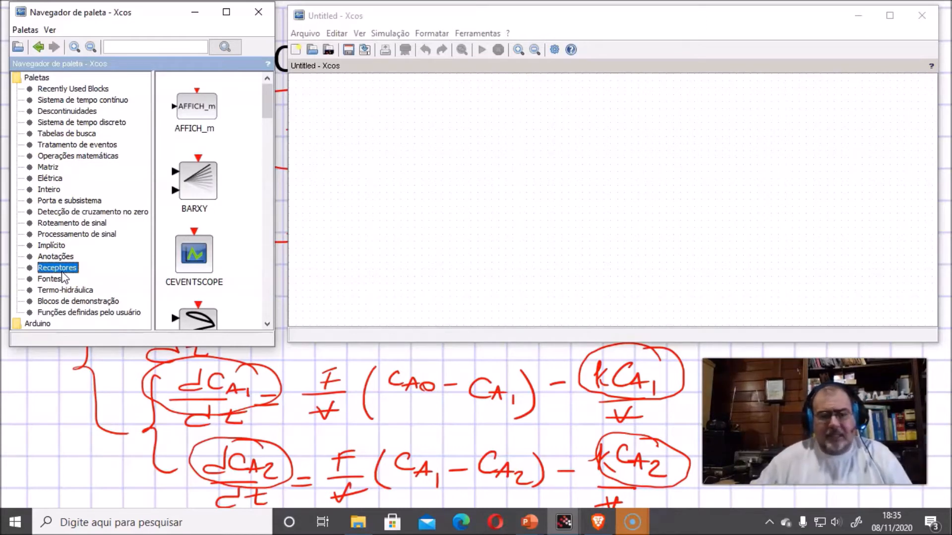
drag(269, 95, 263, 186)
click(192, 237)
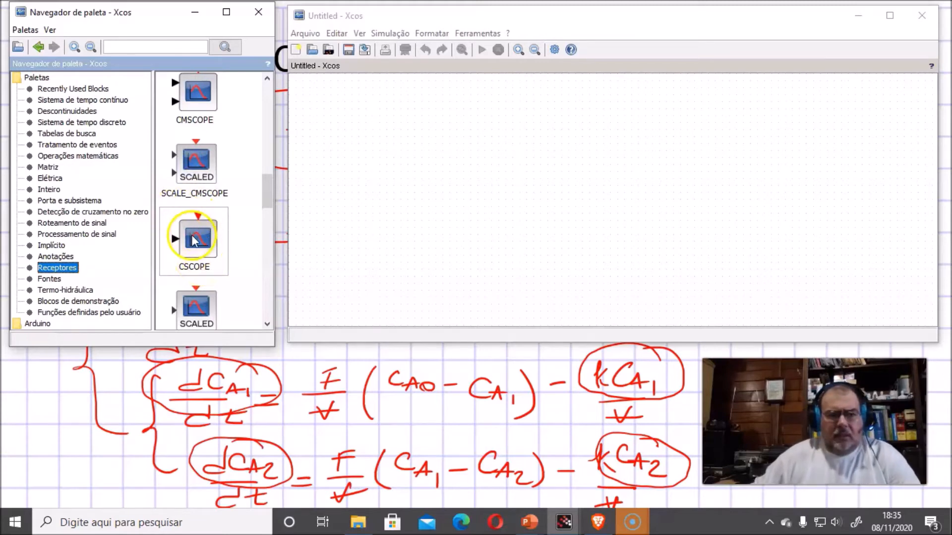
drag(209, 272, 740, 227)
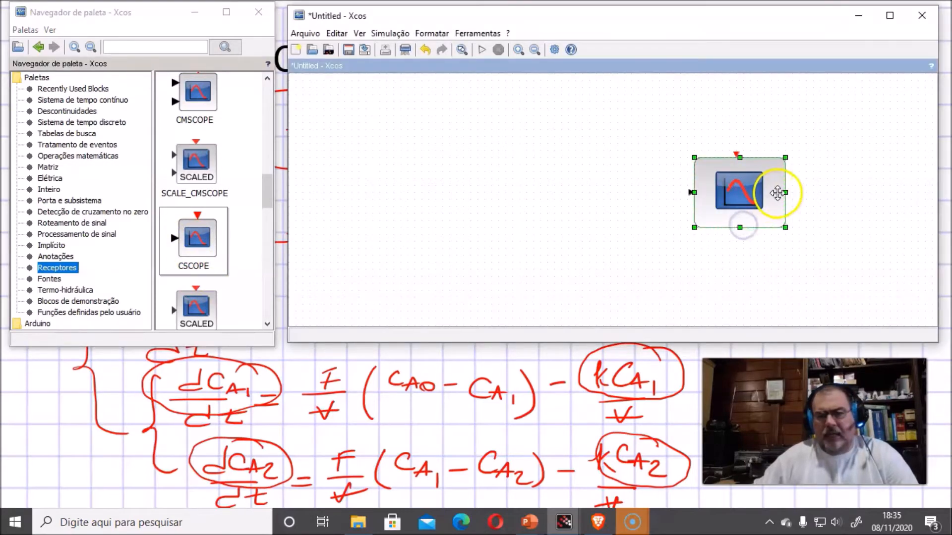
drag(785, 192, 842, 201)
click(843, 257)
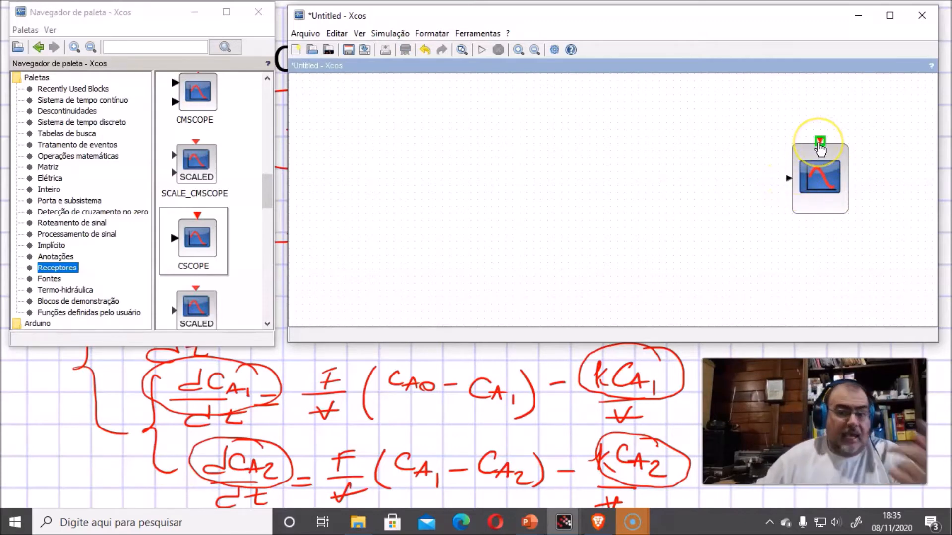
click(820, 144)
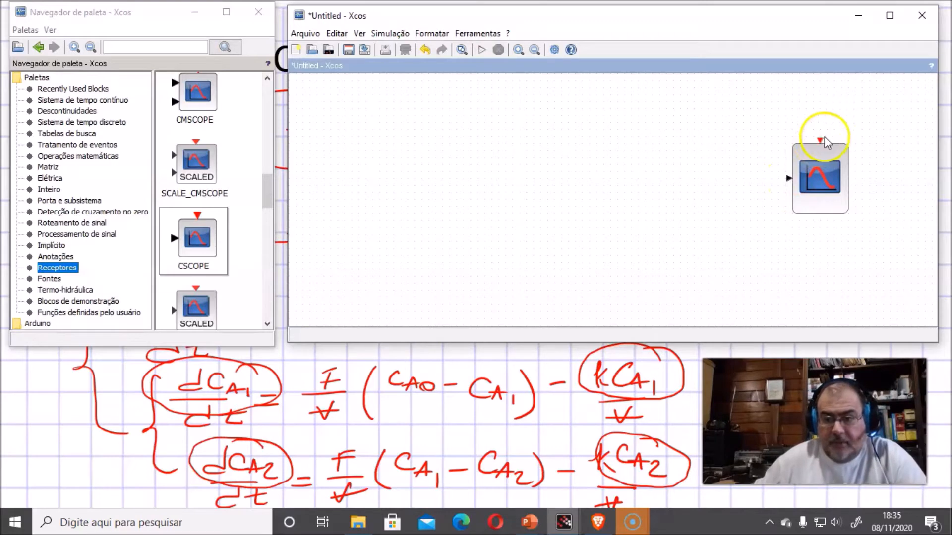
click(820, 143)
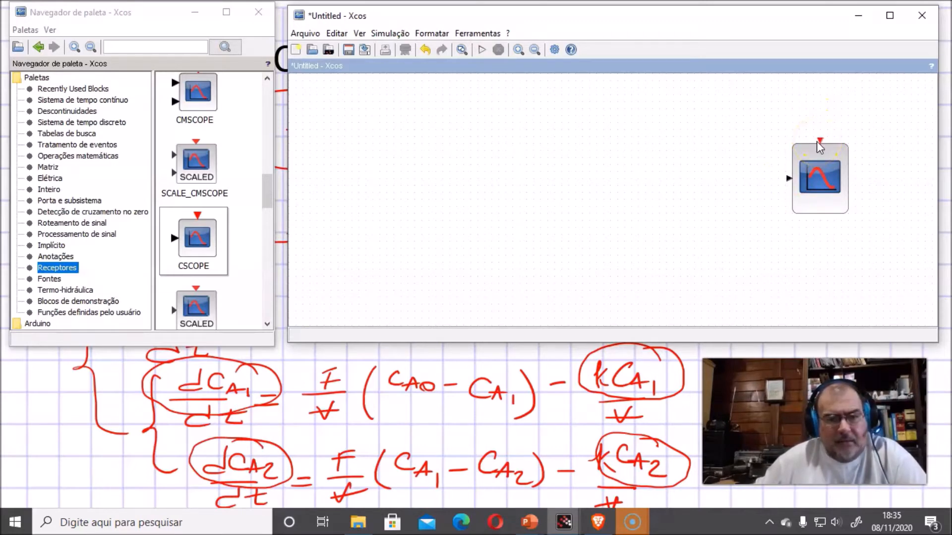
Add a CLOCK_c block above the scope and connect its output to the scope's event input.
click(58, 281)
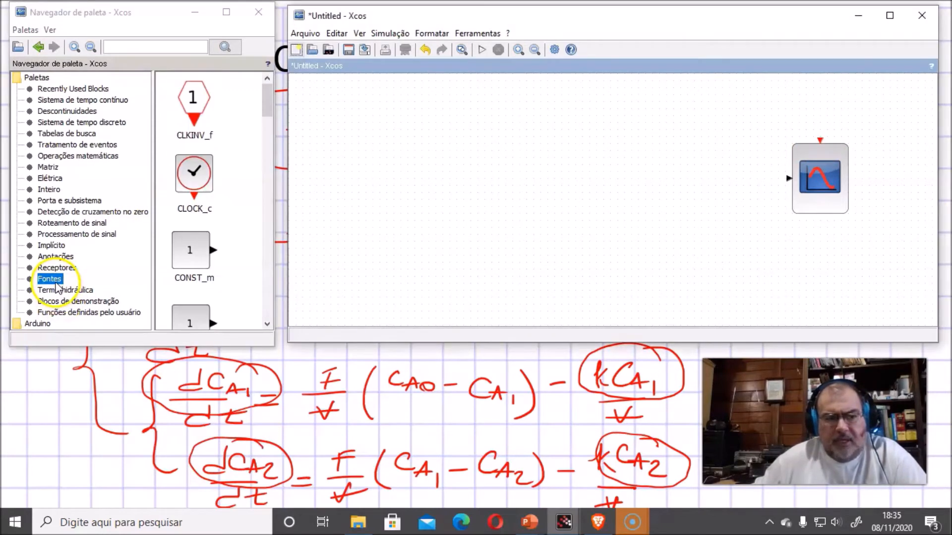
click(198, 173)
drag(198, 172, 820, 142)
click(883, 144)
click(820, 113)
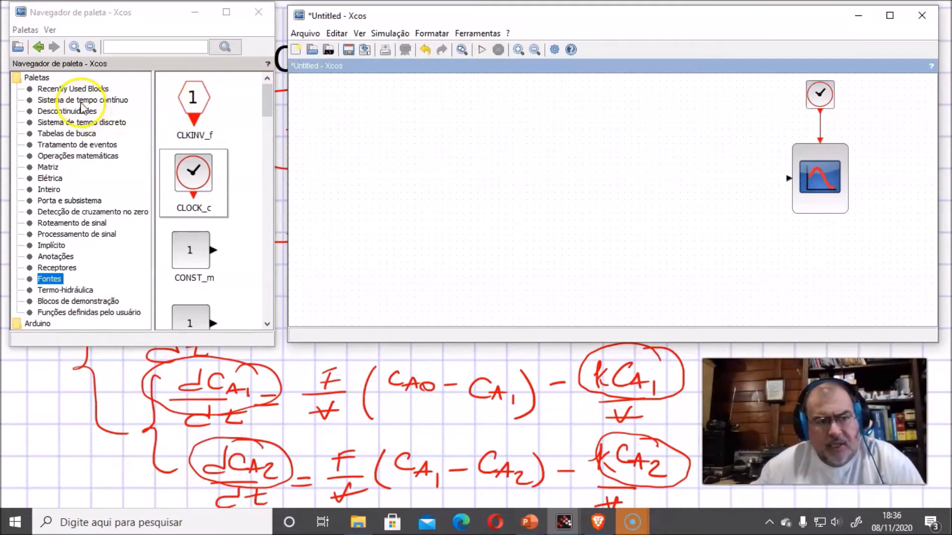
Add an INTEGRAL_m block in front of the scope and connect its output to the scope's signal input.
click(81, 100)
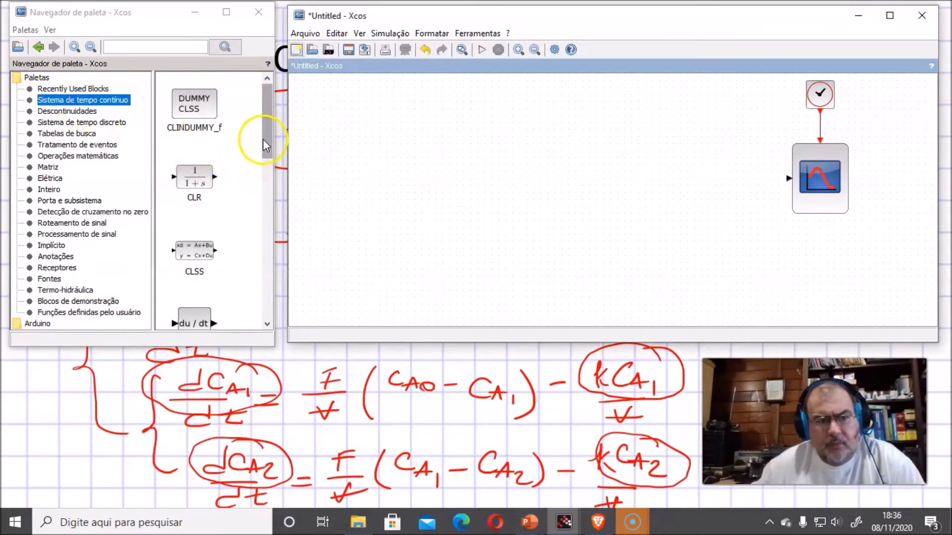
drag(267, 128, 266, 213)
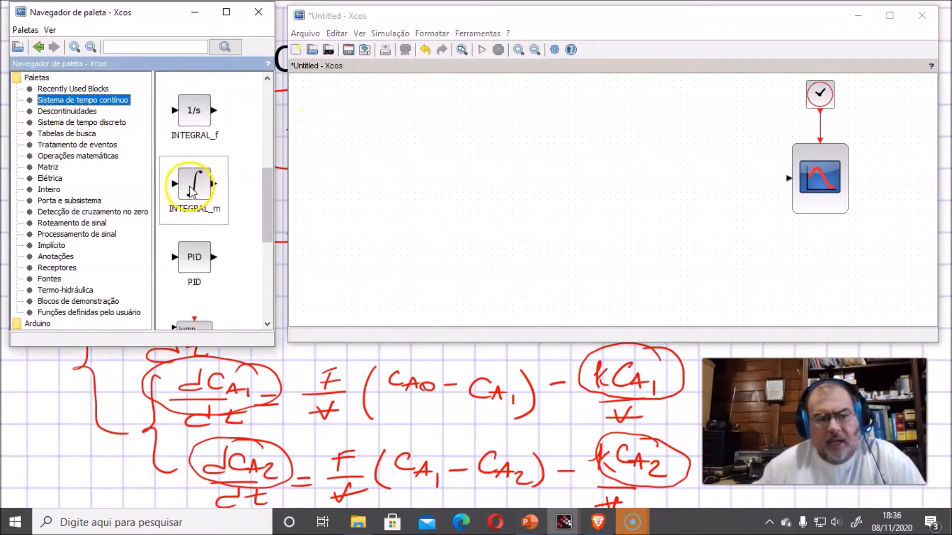
drag(185, 190, 791, 183)
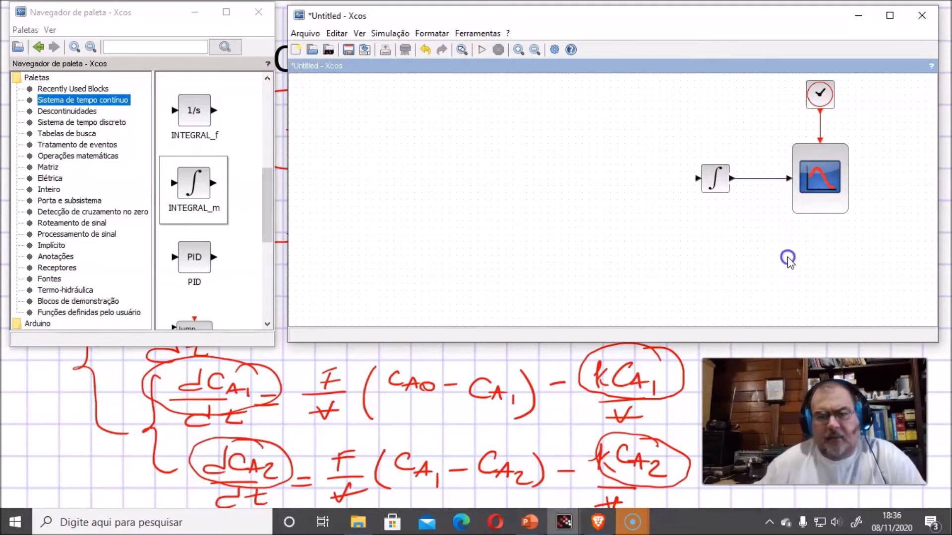
Set the integrator block's initial condition to 4.
click(719, 181)
double_click(720, 180)
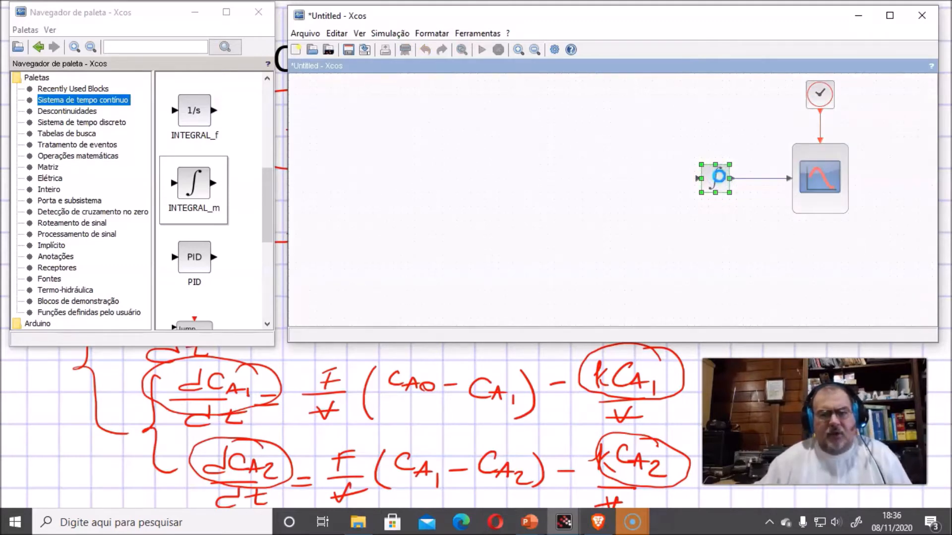
drag(547, 243, 493, 243)
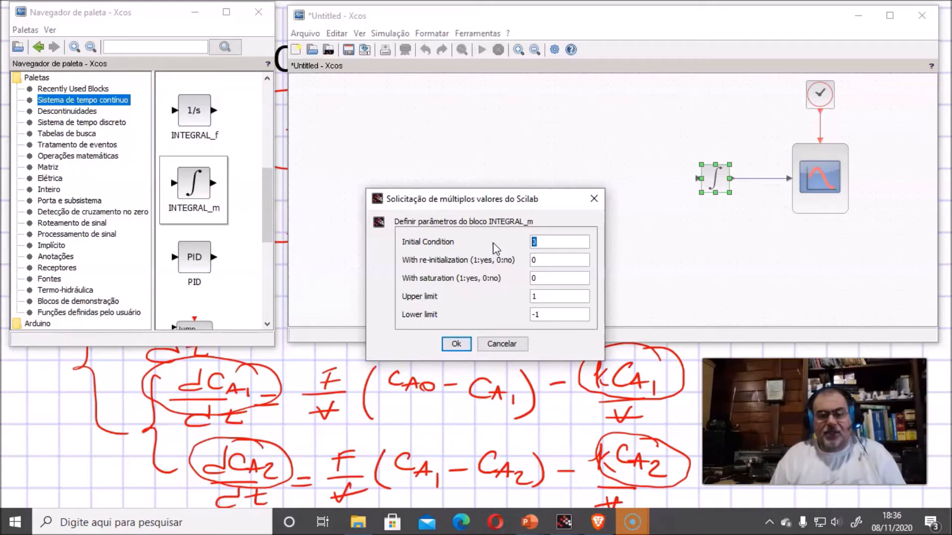
text(4)
click(456, 344)
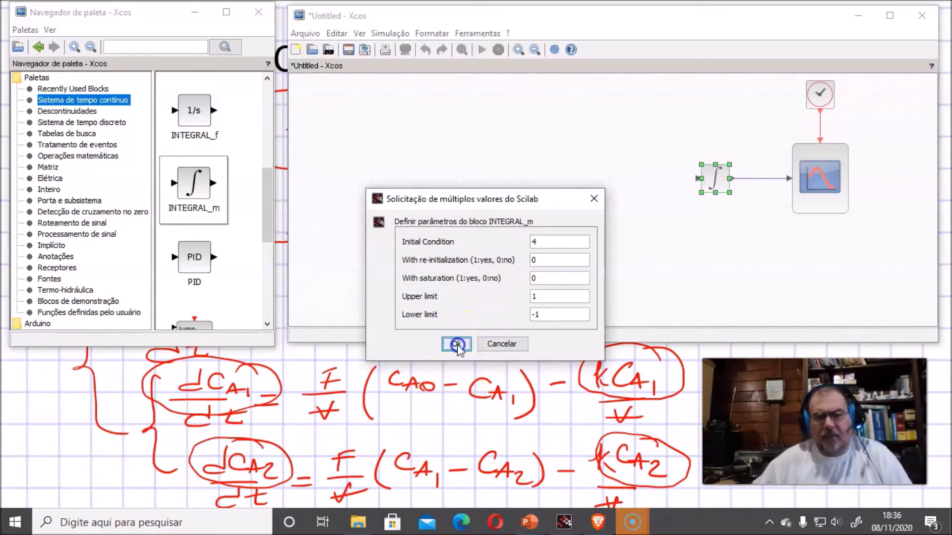
click(601, 242)
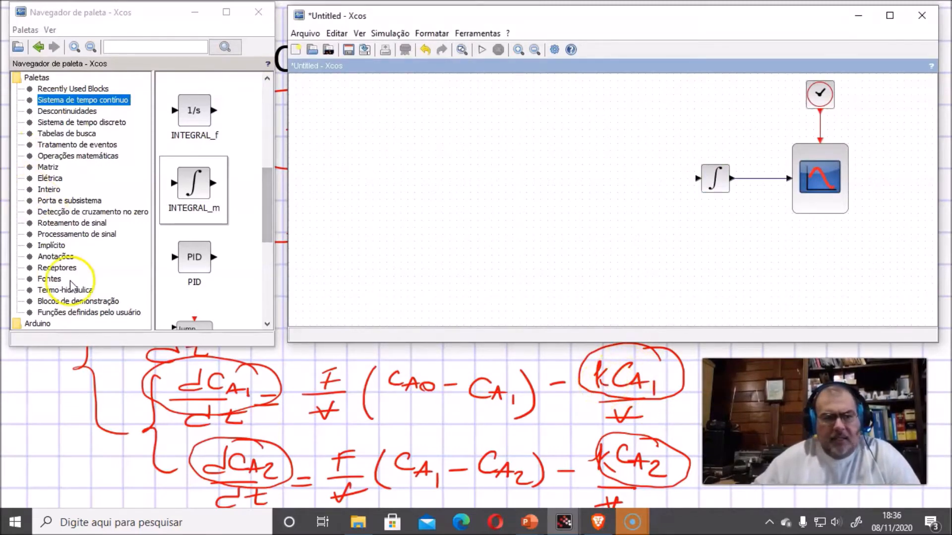
Add a CONST block in the diagram's upper-left area and set its value to 0.01.
click(49, 278)
drag(263, 97, 265, 121)
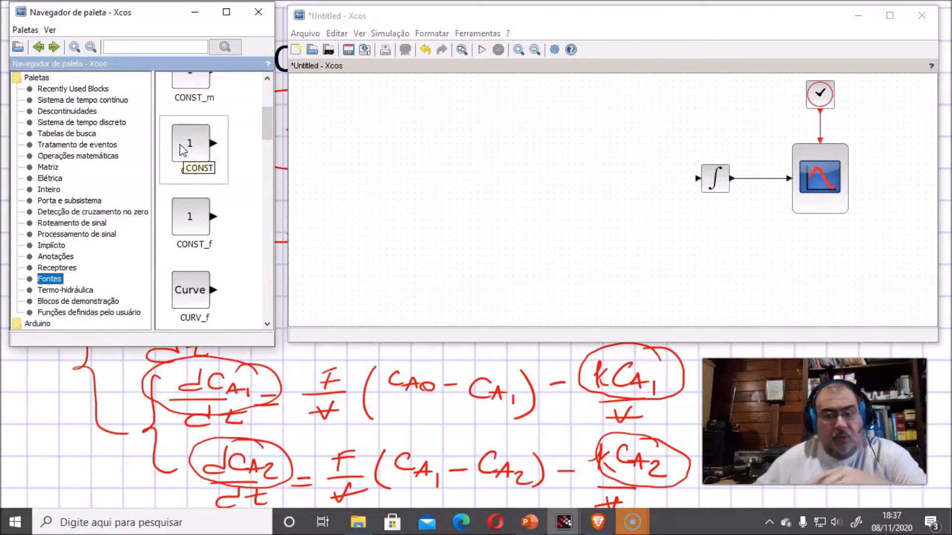
drag(184, 151, 366, 102)
double_click(365, 102)
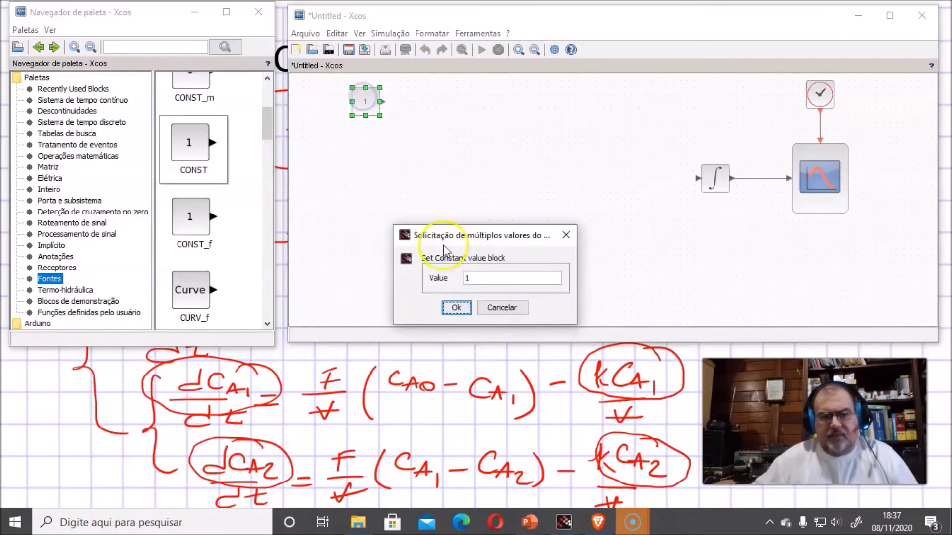
drag(473, 273, 429, 274)
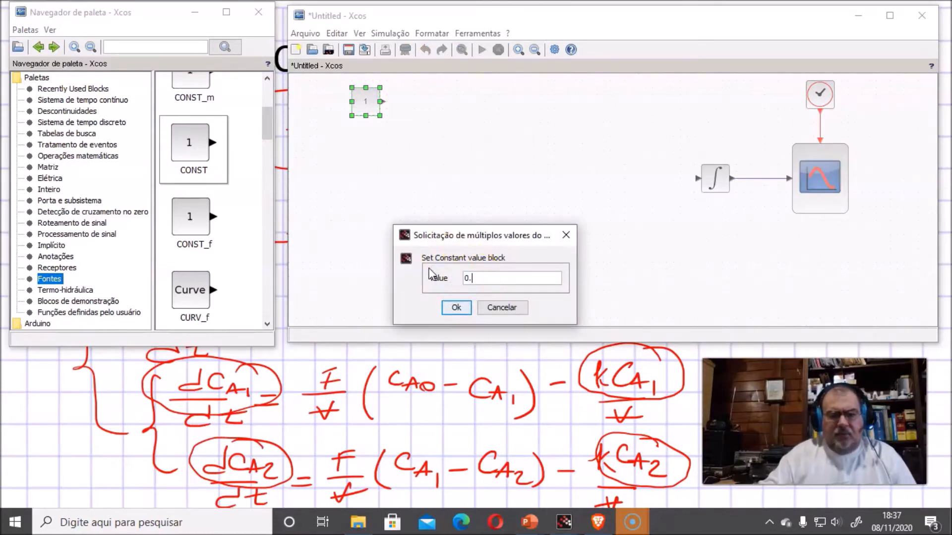
click(454, 306)
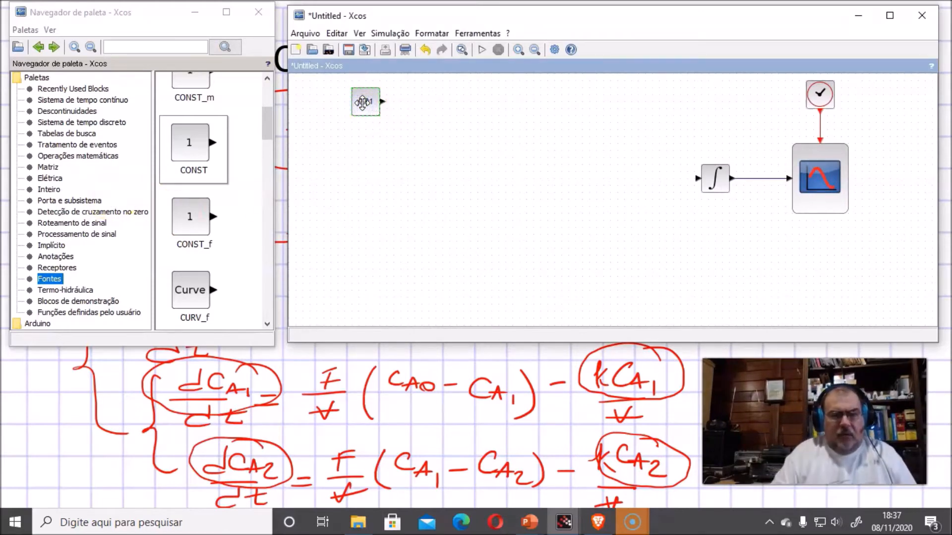
Duplicate the constant block, place the copy directly below the original, and set the copy's value to 50.
drag(363, 104, 430, 162)
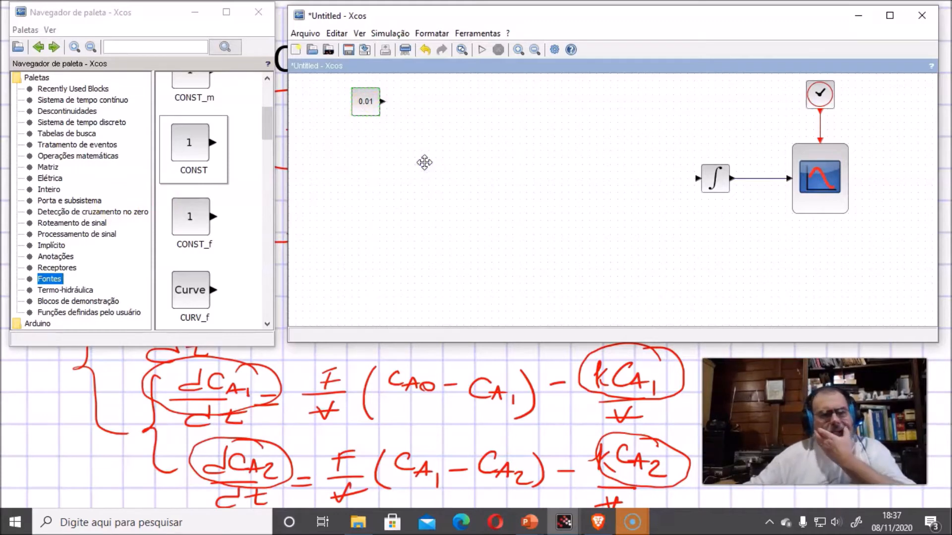
key(ctrl+v)
click(369, 105)
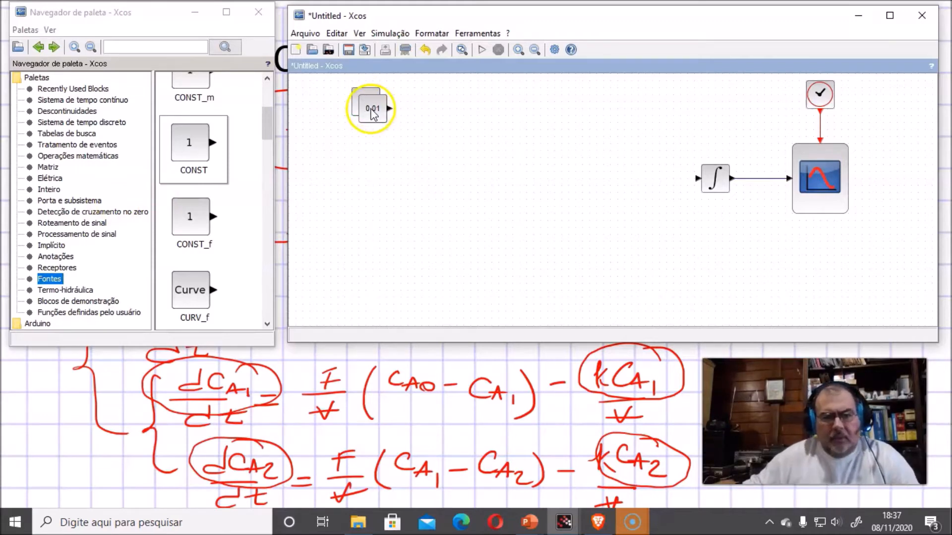
drag(370, 105, 368, 134)
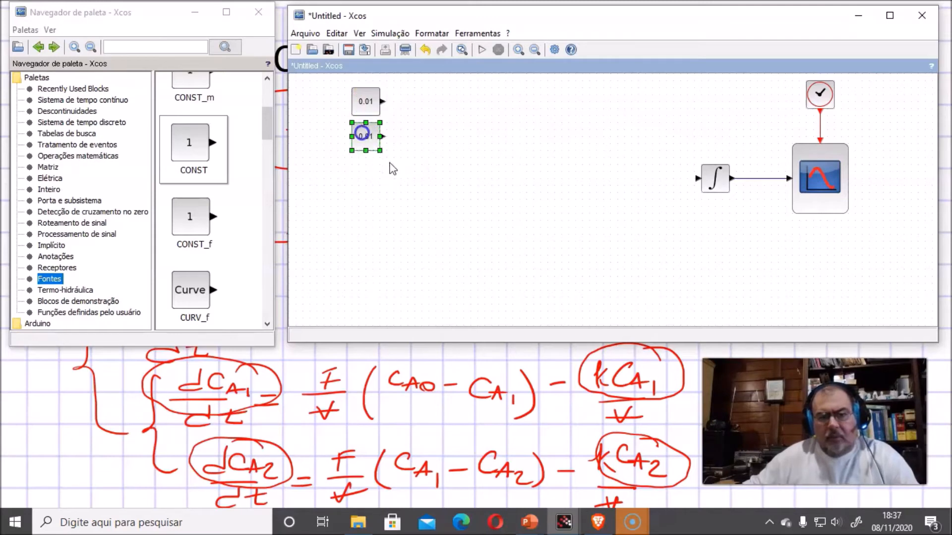
double_click(366, 140)
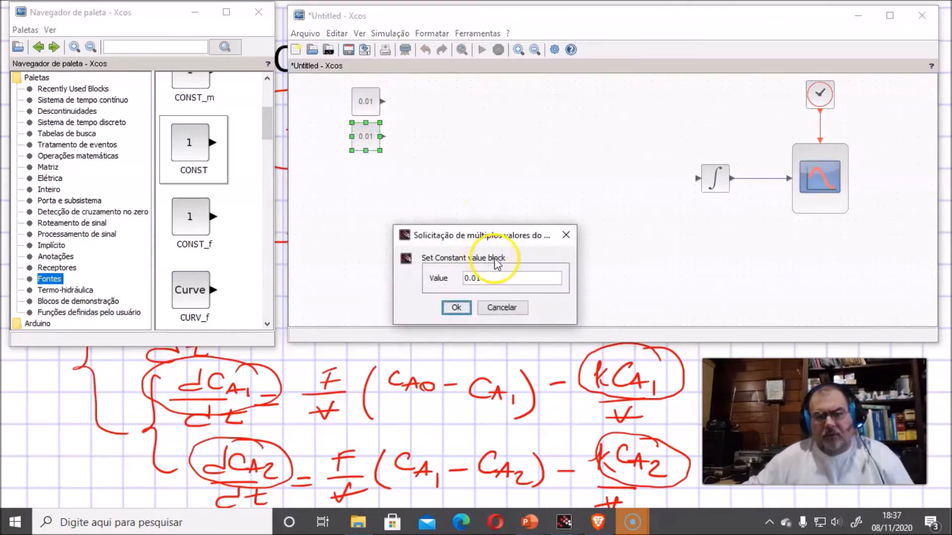
drag(488, 278, 431, 283)
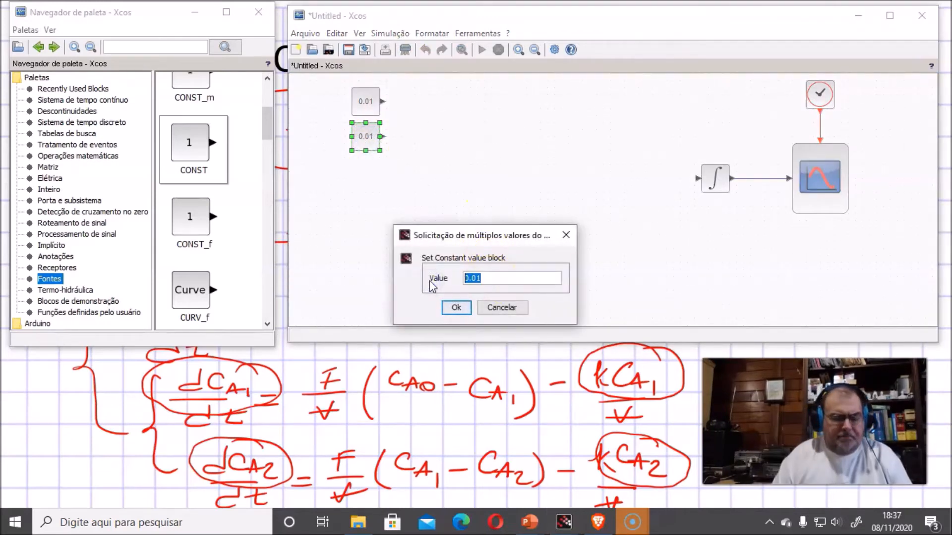
click(435, 280)
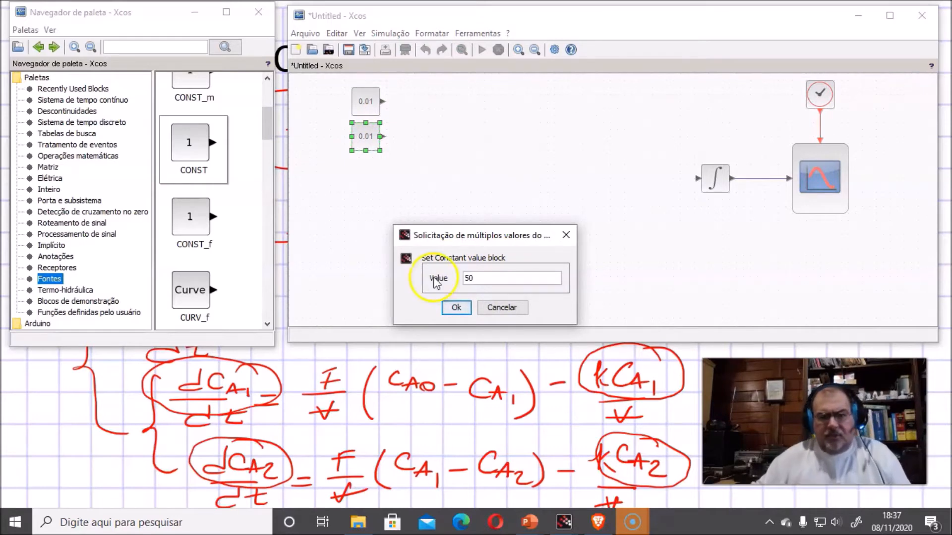
click(456, 307)
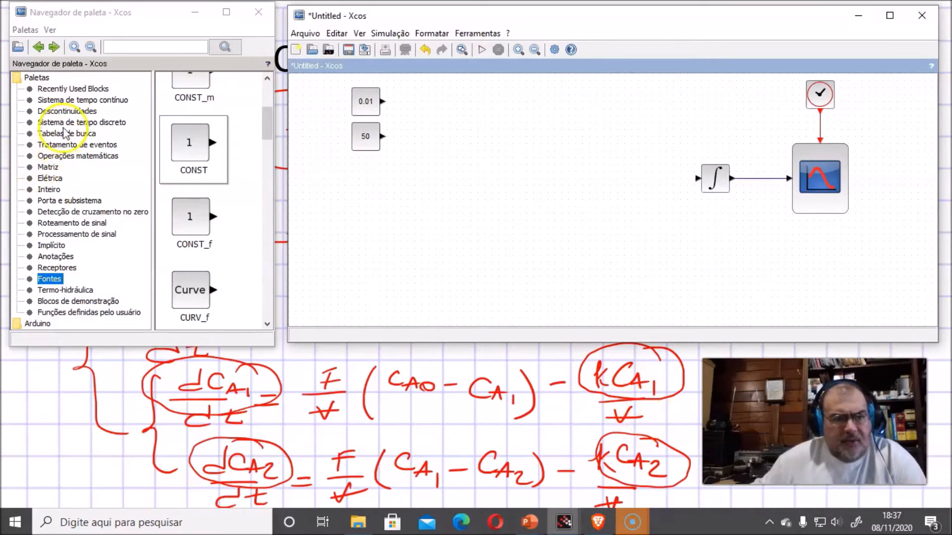
Try to place a PRODUCT block from the mathematical operations palette onto the diagram.
click(62, 155)
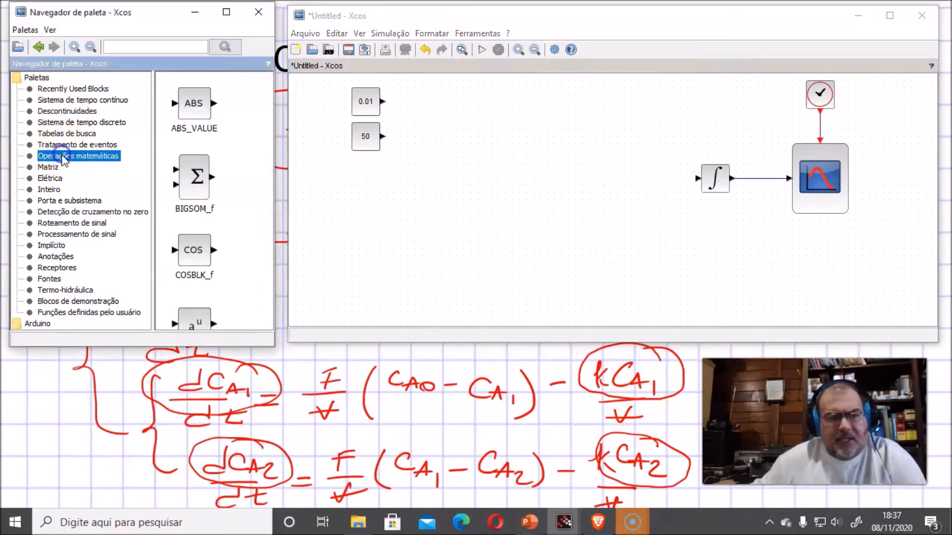
drag(263, 102, 264, 232)
click(190, 159)
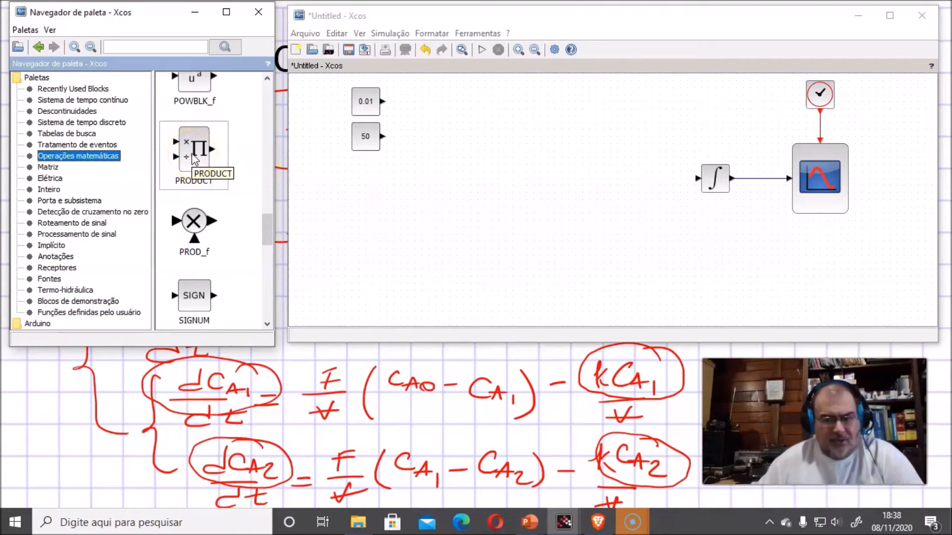
drag(191, 150, 596, 111)
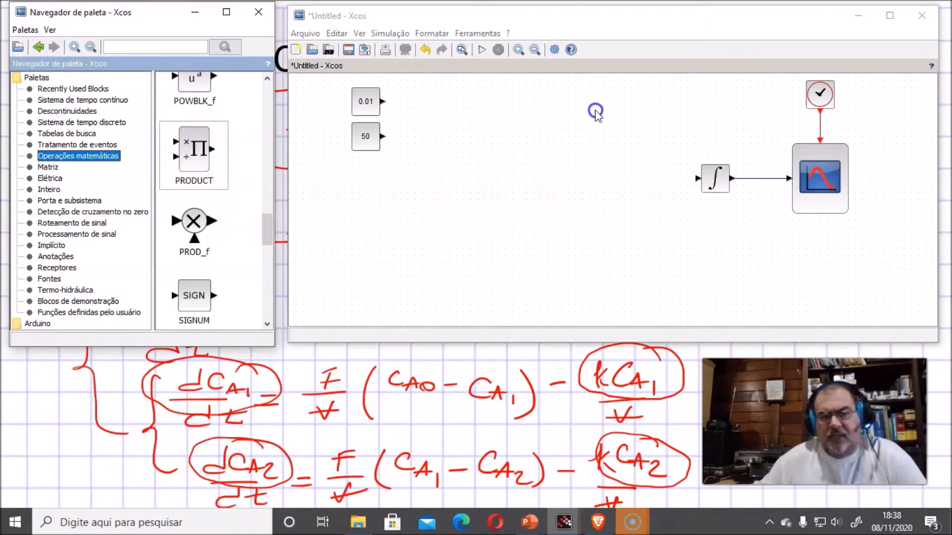
click(211, 223)
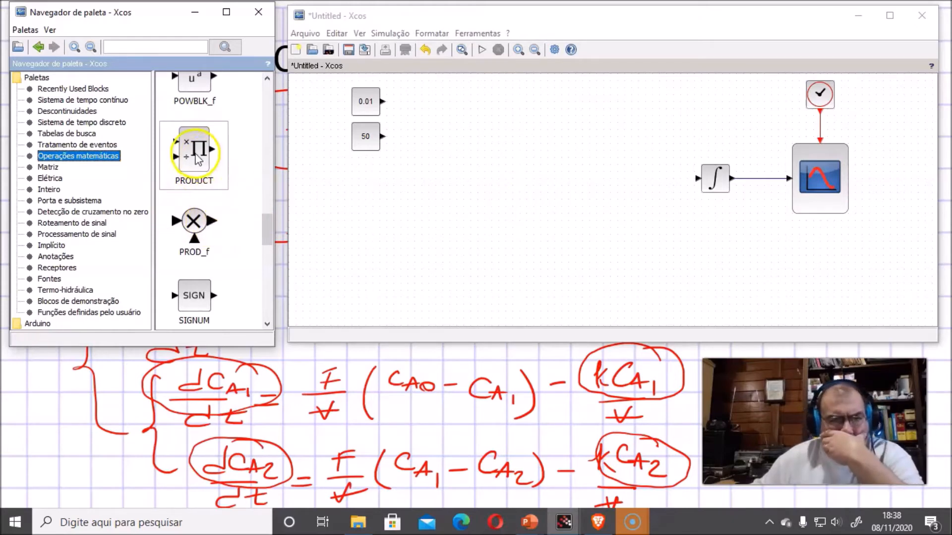
click(195, 94)
drag(194, 93, 195, 93)
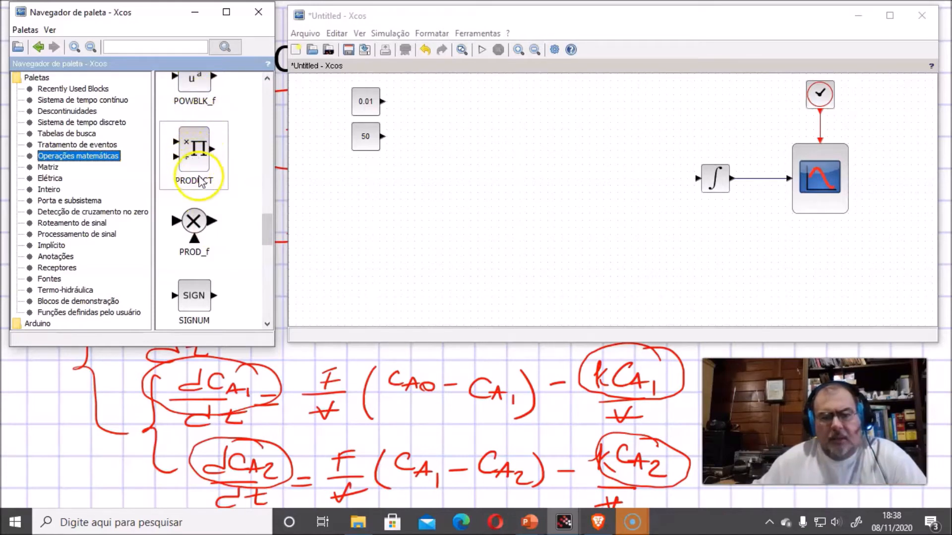
drag(190, 158, 501, 136)
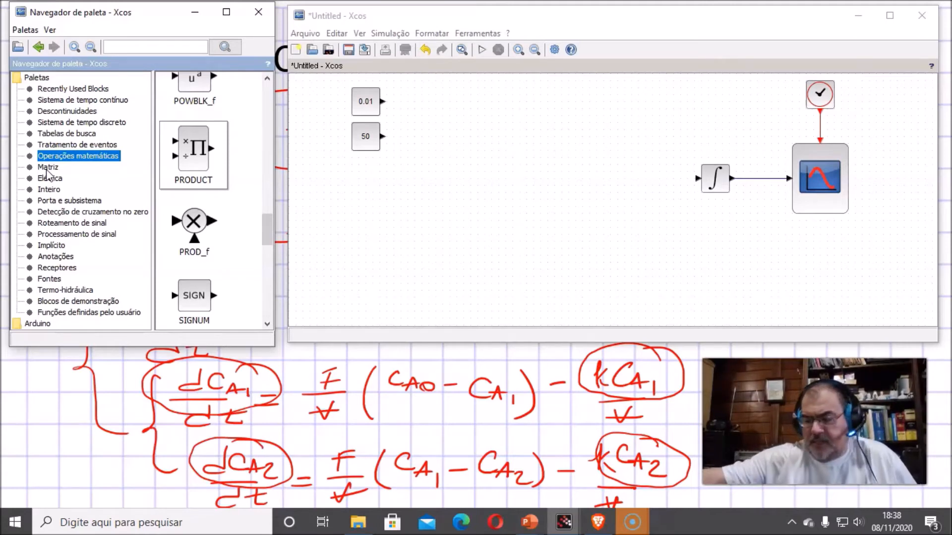
click(445, 110)
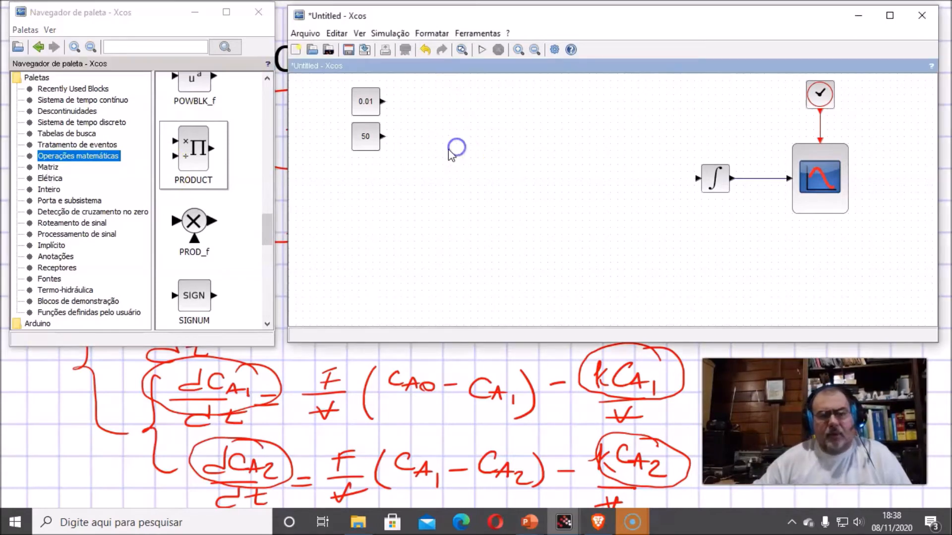
Add a PRODUCT block from the mathematical operations palette between the constant blocks and the integrator, near the diagram's upper edge.
click(76, 148)
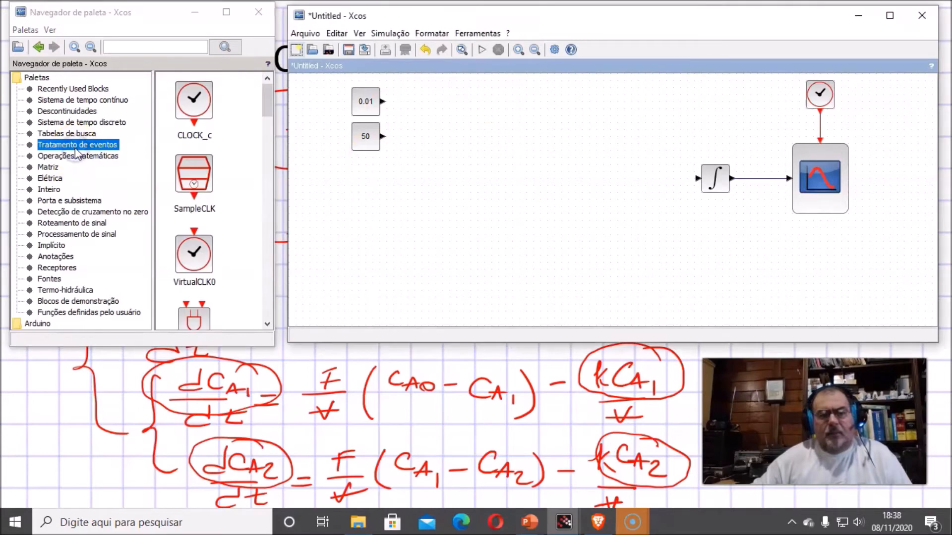
click(87, 157)
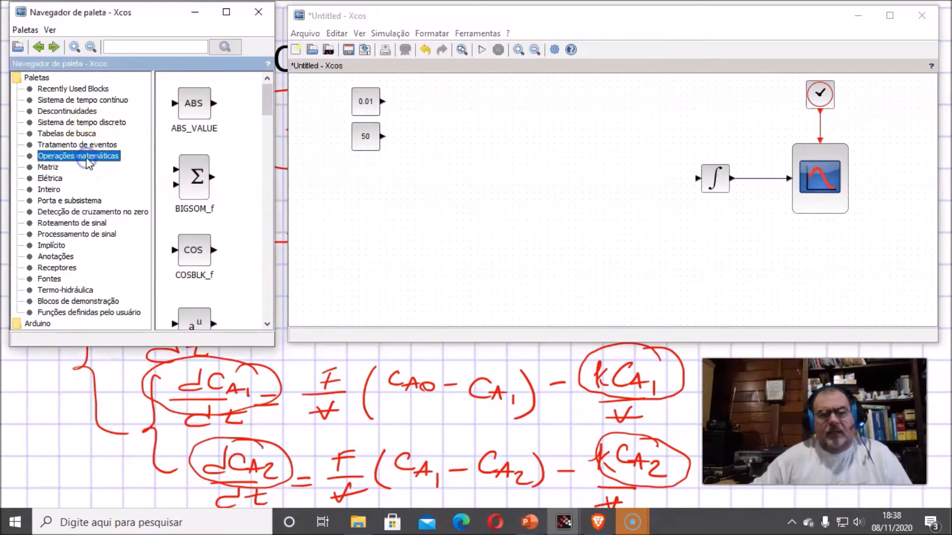
scroll(223, 206, down, 10)
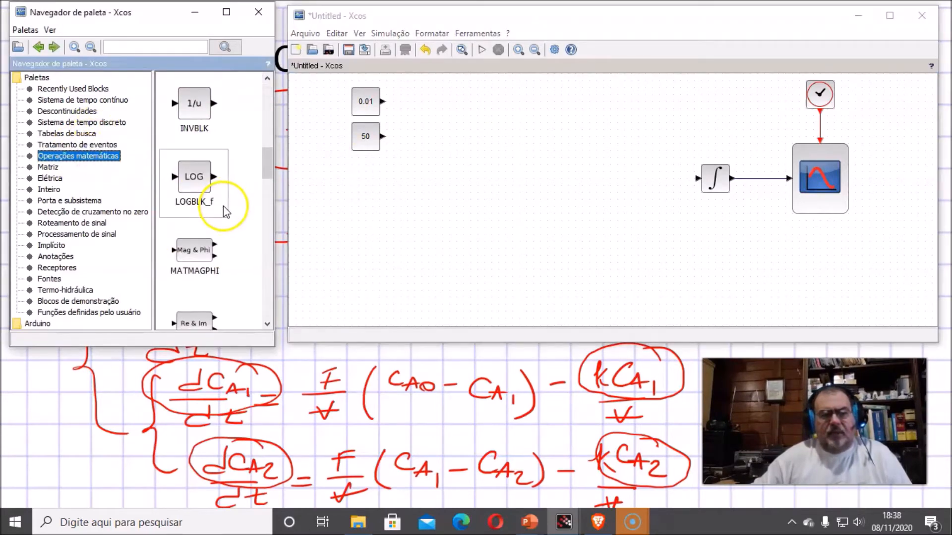
scroll(223, 206, down, 5)
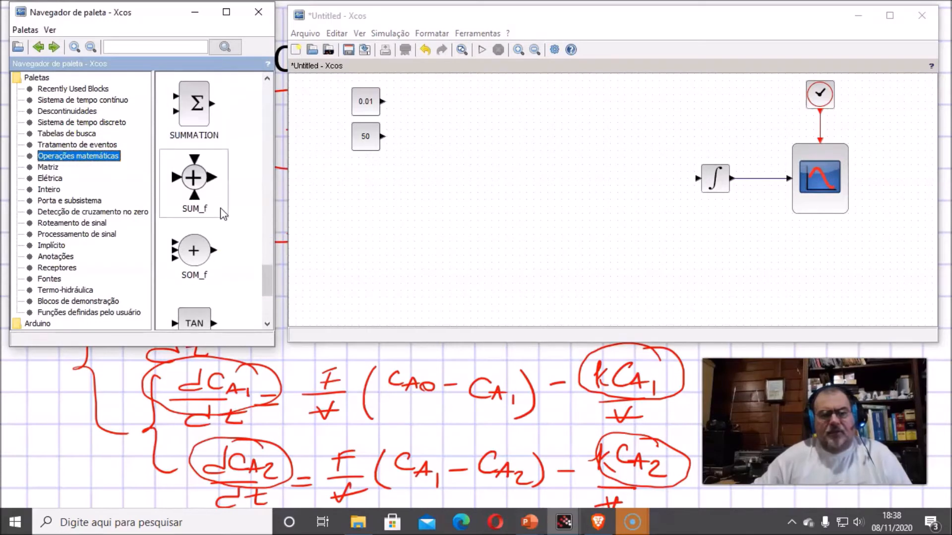
scroll(223, 208, up, 4)
scroll(223, 213, up, 2)
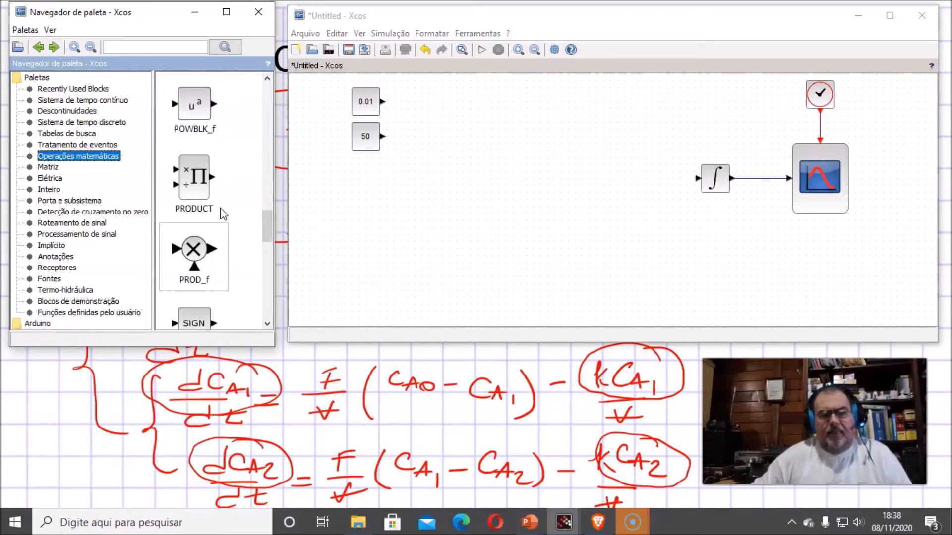
drag(194, 176, 513, 169)
drag(522, 117, 522, 117)
click(542, 216)
click(523, 115)
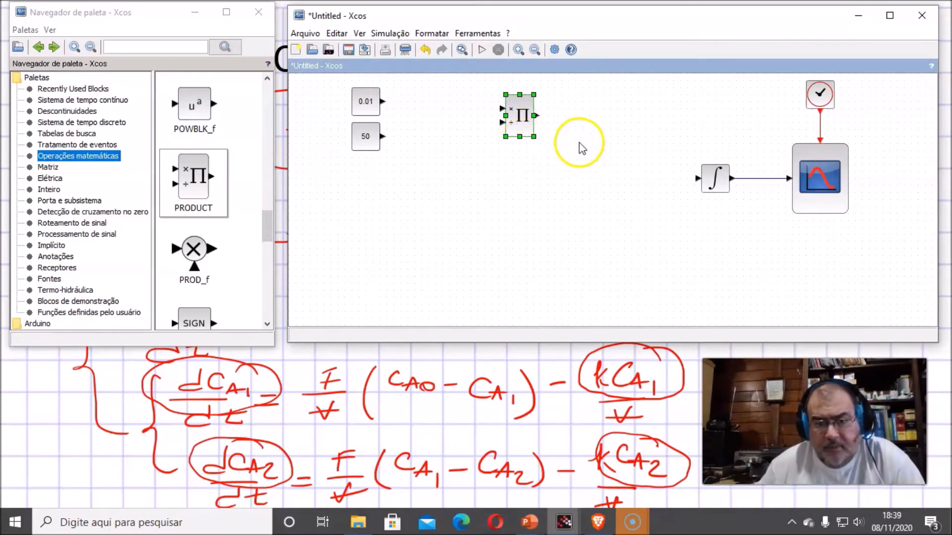
click(561, 154)
Set the PRODUCT block's sign vector to [1;1;-1] for two multiplied inputs and one divided input.
double_click(523, 121)
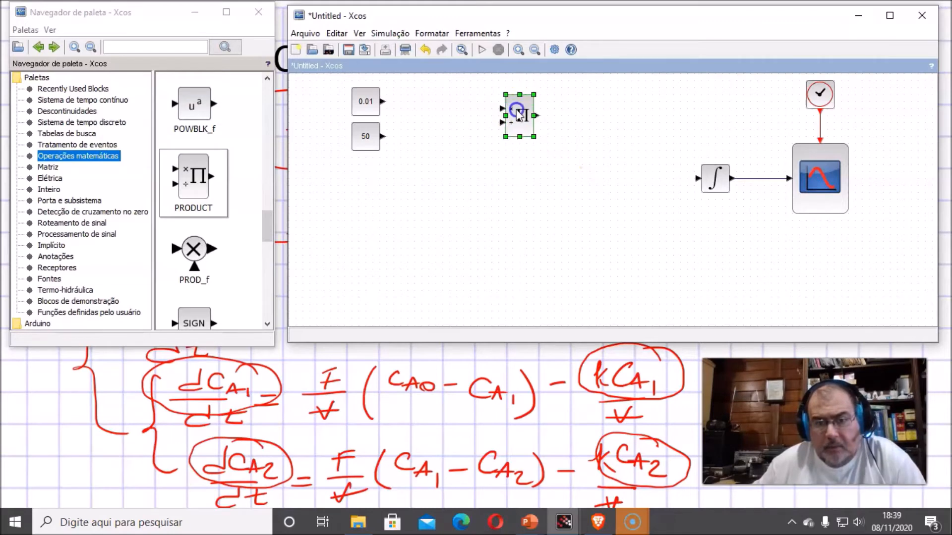
click(567, 261)
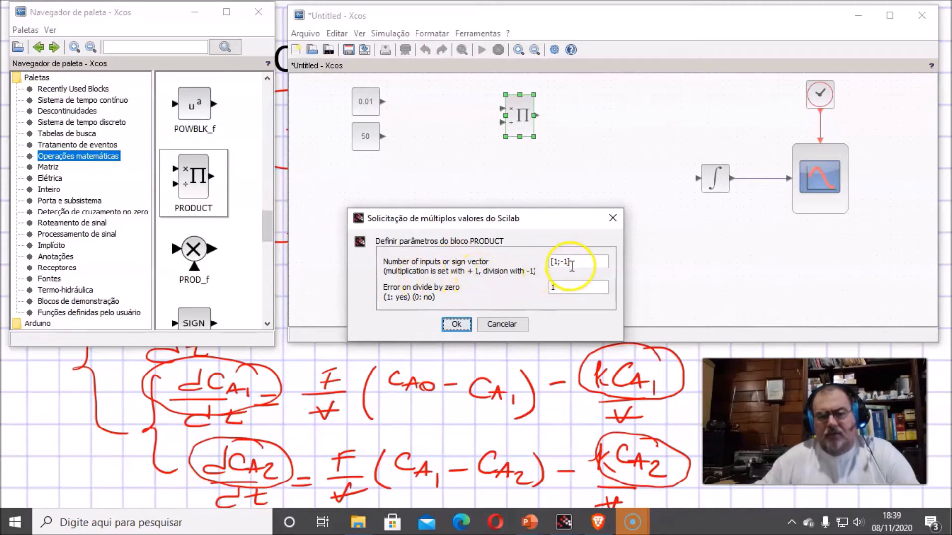
click(564, 263)
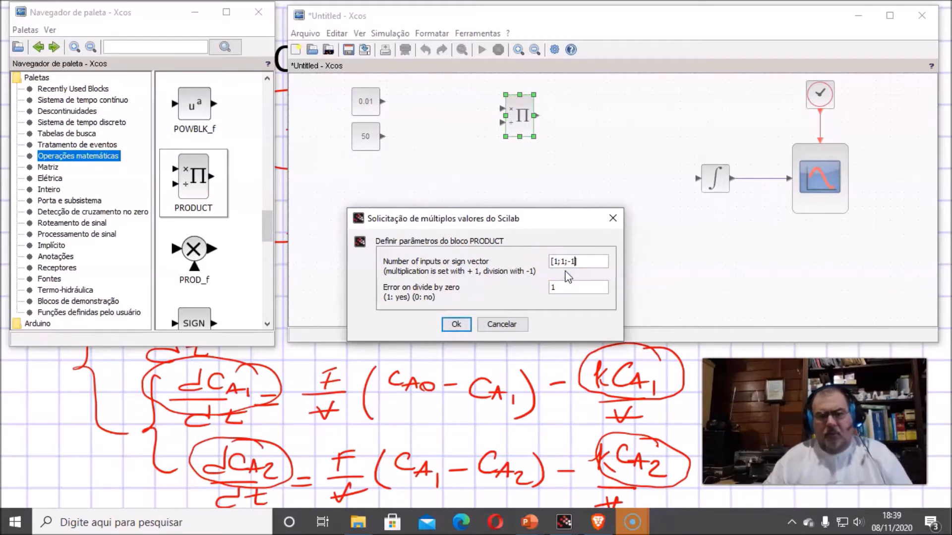
key(Return)
click(558, 215)
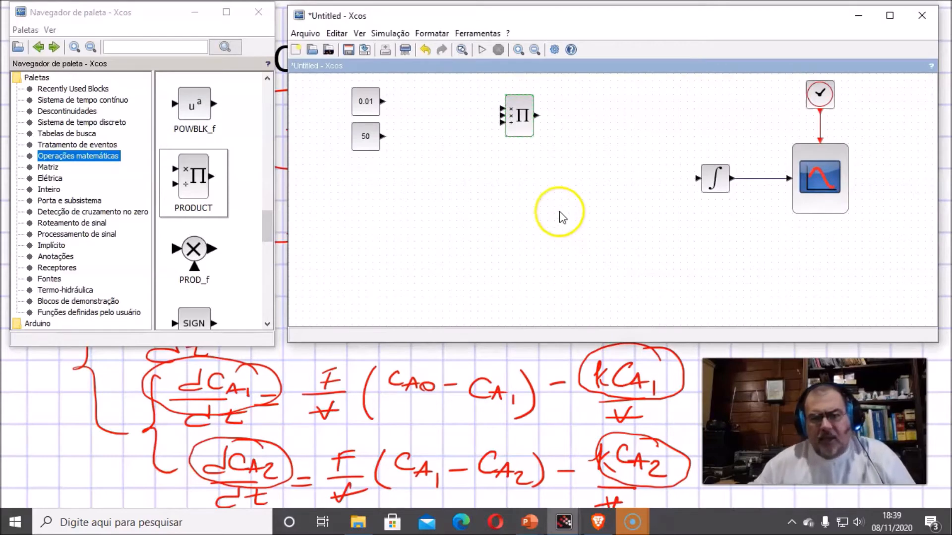
Enlarge the PRODUCT block so that its three input ports are spaced farther apart.
click(522, 118)
click(471, 150)
click(366, 102)
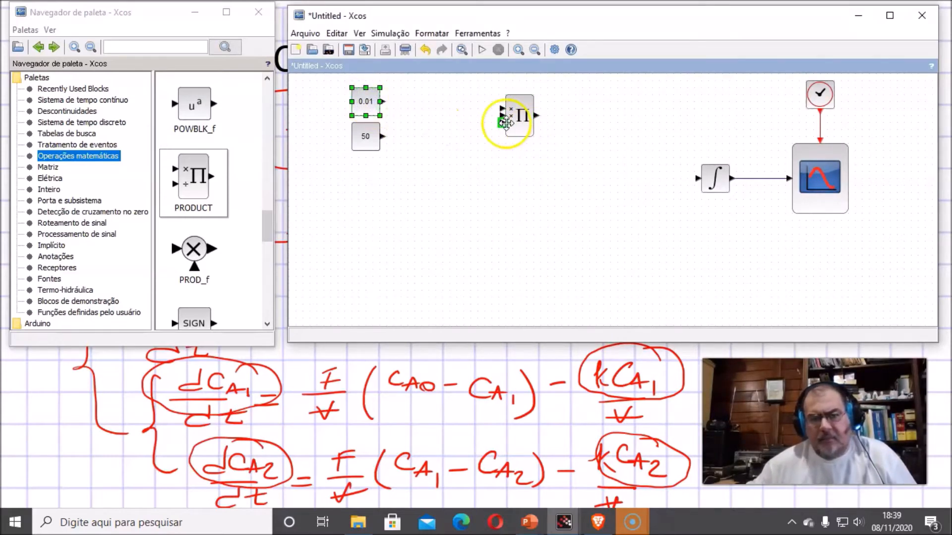
click(522, 129)
drag(533, 135, 555, 163)
click(640, 133)
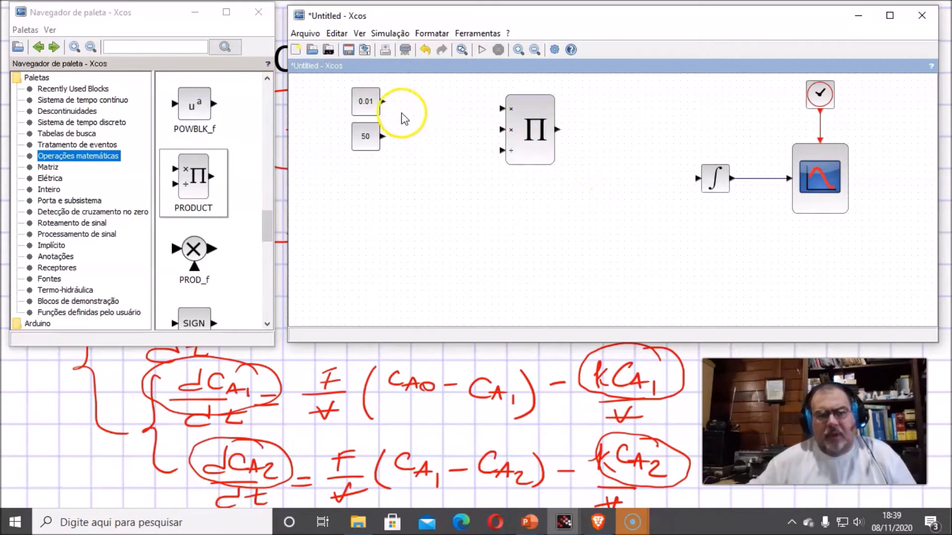
Connect the 0.01 constant to the PRODUCT block's second input and route the integrator's output over the block to its first input.
drag(383, 102, 503, 130)
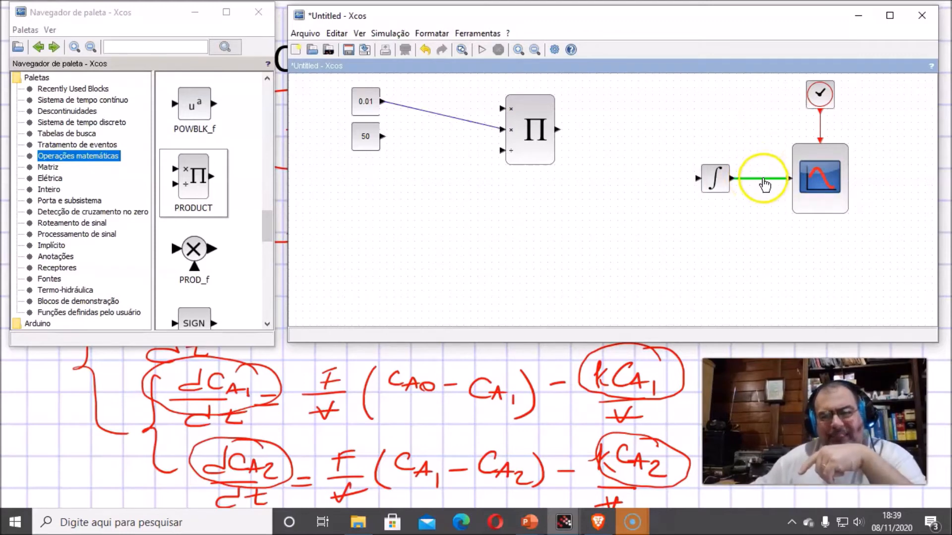
drag(761, 179, 760, 80)
click(476, 80)
click(479, 107)
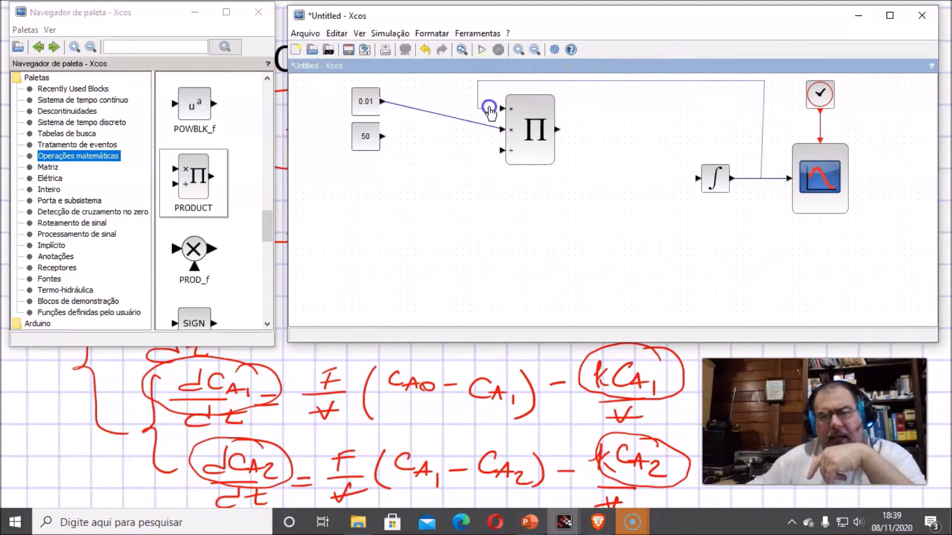
click(503, 109)
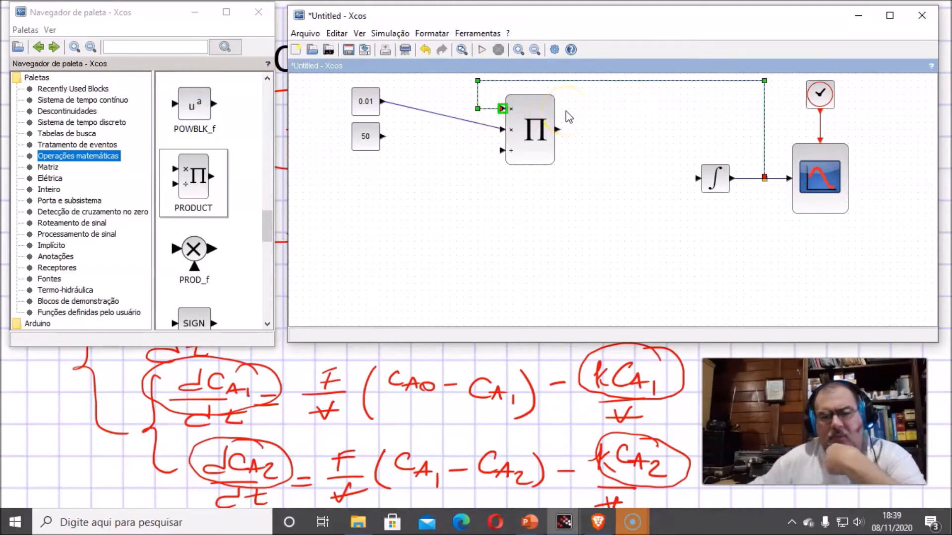
drag(382, 136, 393, 136)
click(403, 171)
click(391, 213)
click(390, 213)
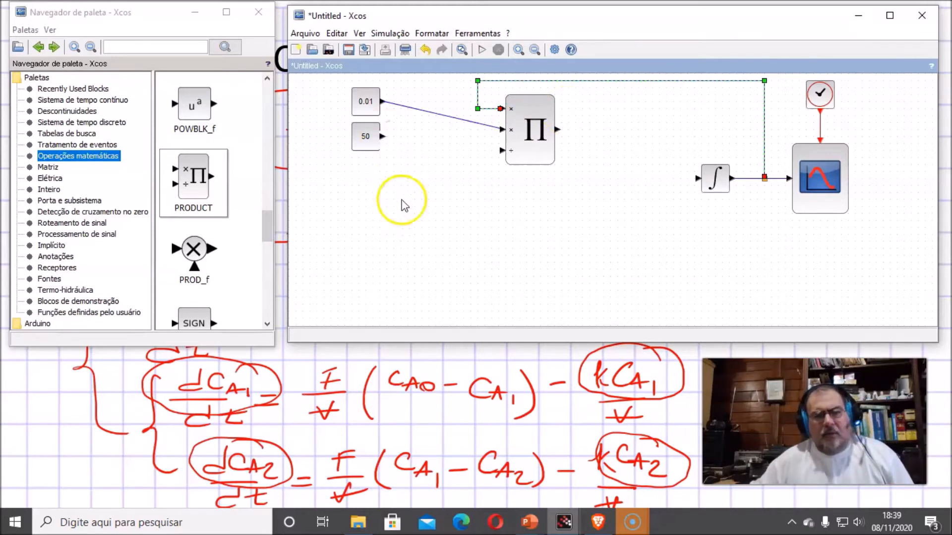
click(383, 135)
drag(383, 135, 458, 135)
click(454, 178)
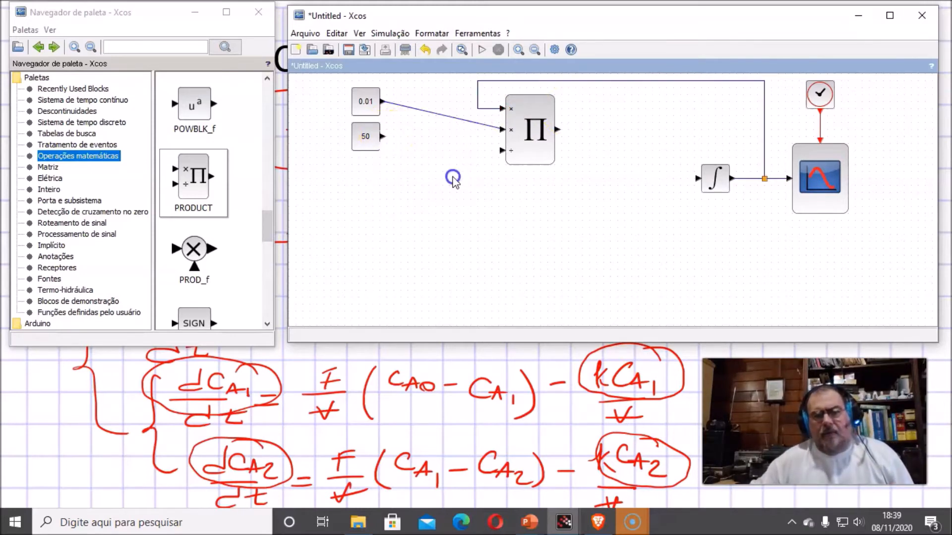
Connect the 50 constant's output to the PRODUCT block's division input.
drag(383, 136, 505, 151)
click(622, 156)
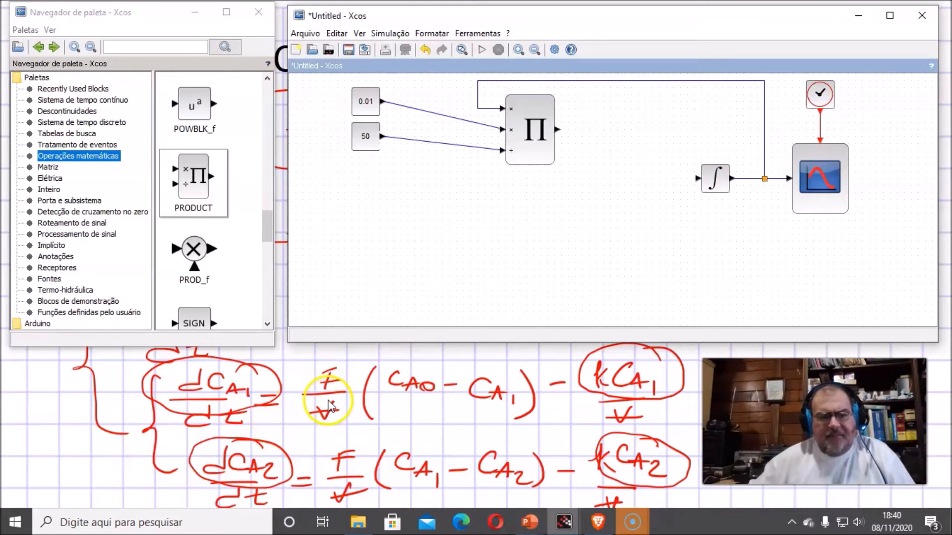
Duplicate the 50 constant block and place the copy below the two existing constants.
click(366, 137)
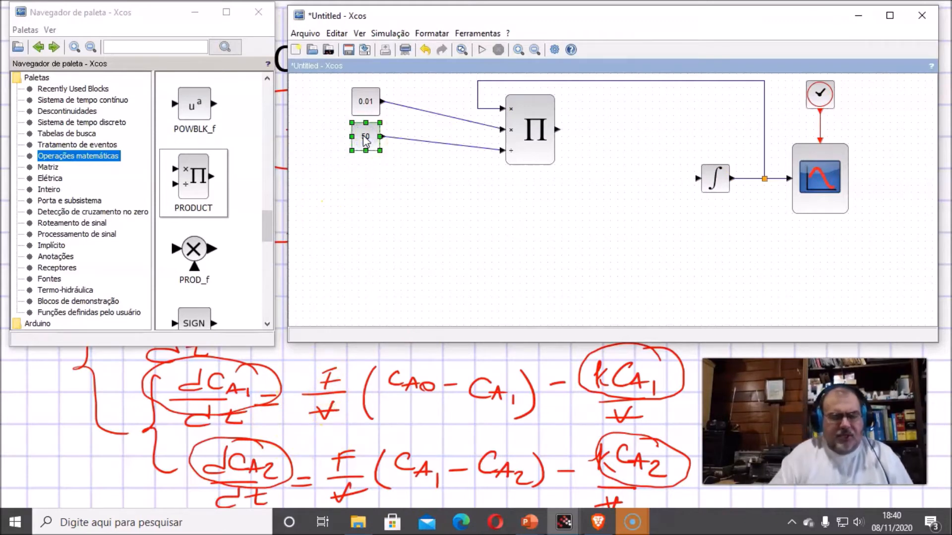
click(343, 192)
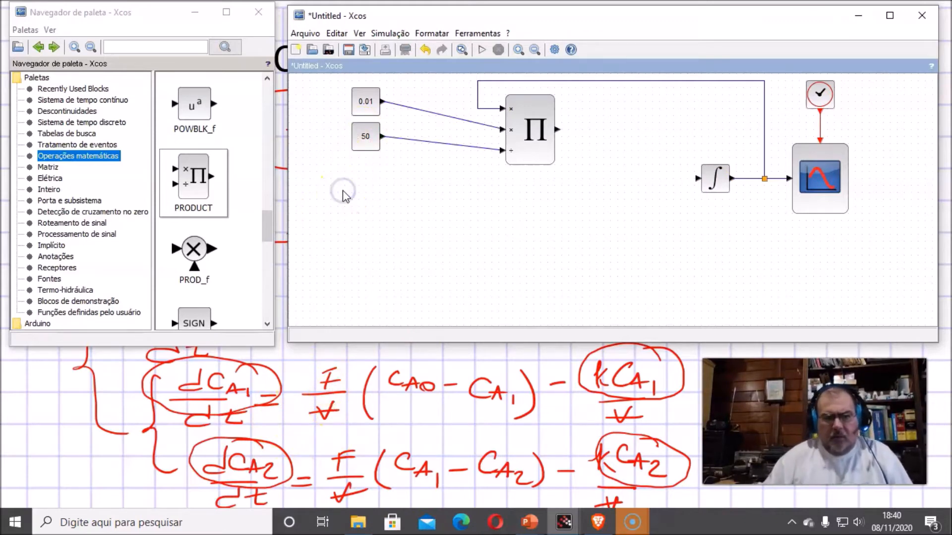
click(343, 191)
key(ctrl+v)
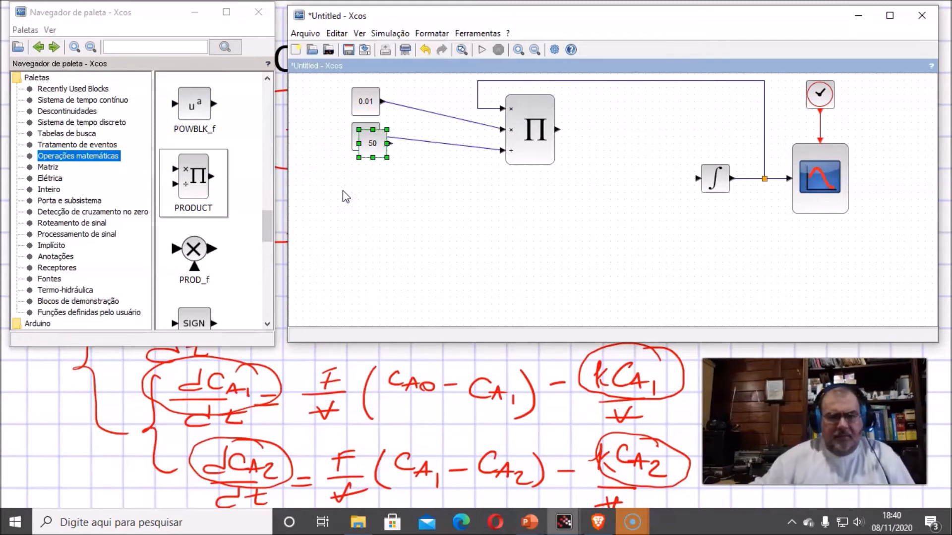
drag(372, 143, 351, 199)
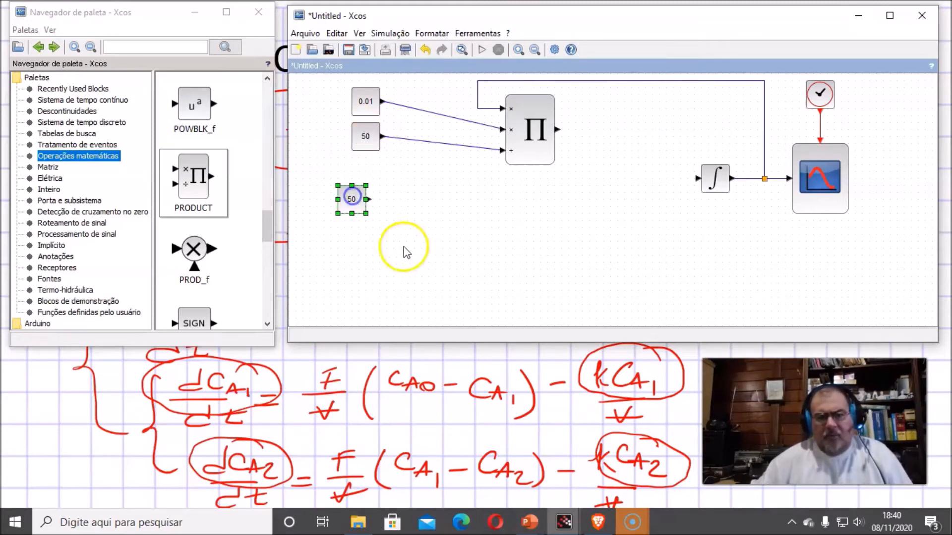
double_click(355, 201)
double_click(502, 272)
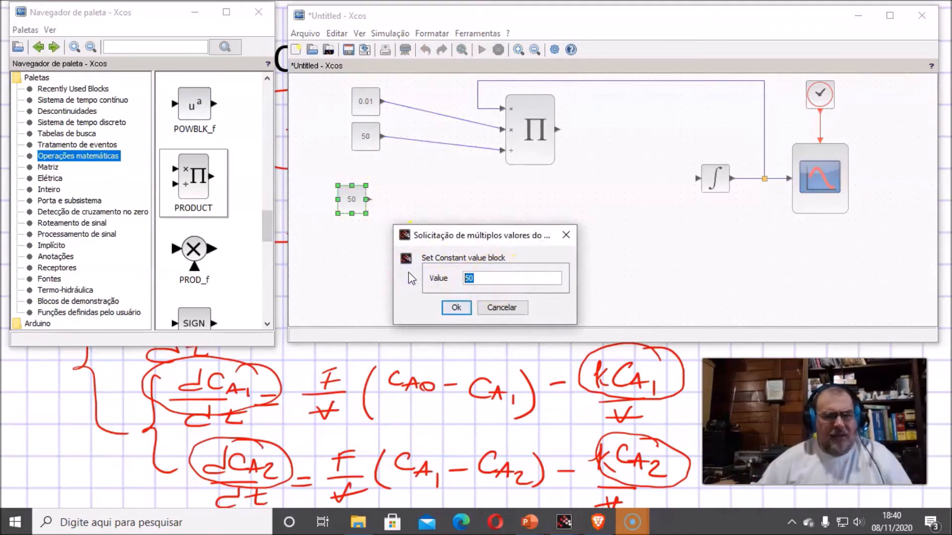
click(502, 307)
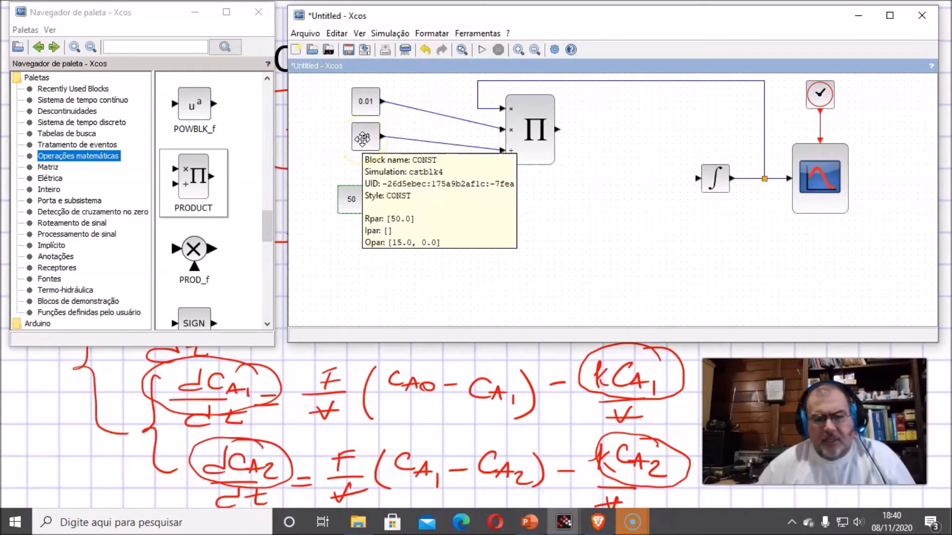
Set the value of the lowest, unconnected constant block to 5.
double_click(353, 198)
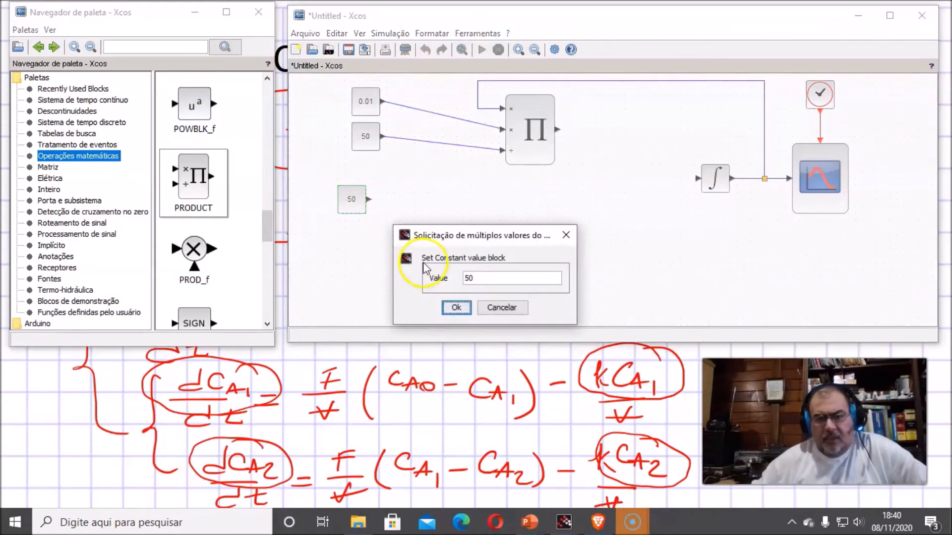
drag(468, 277, 425, 278)
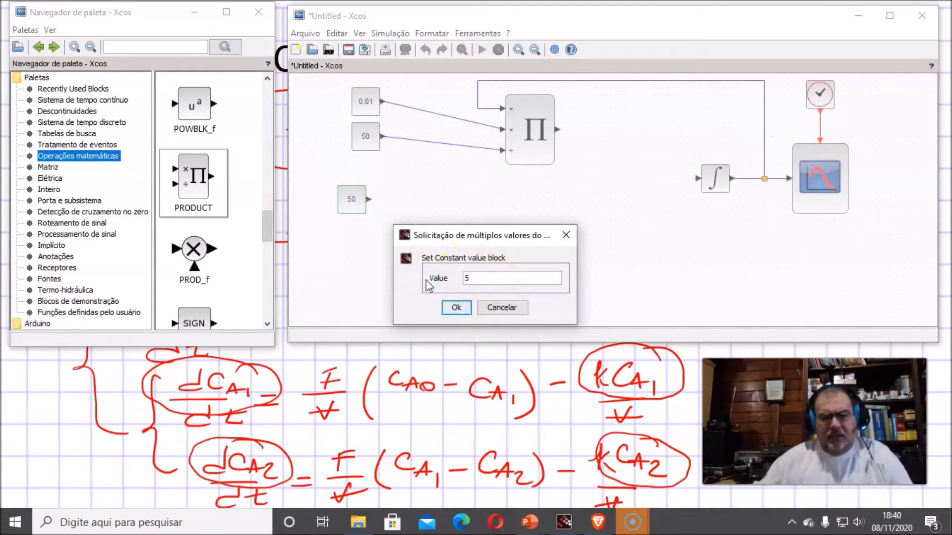
click(456, 307)
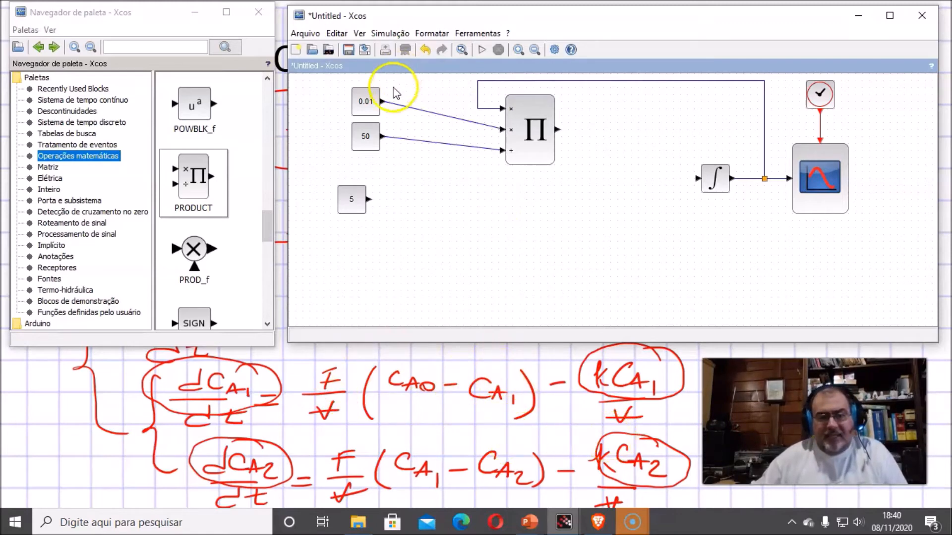
Duplicate the 0.01 constant block and place the copy below the 5 constant.
click(363, 106)
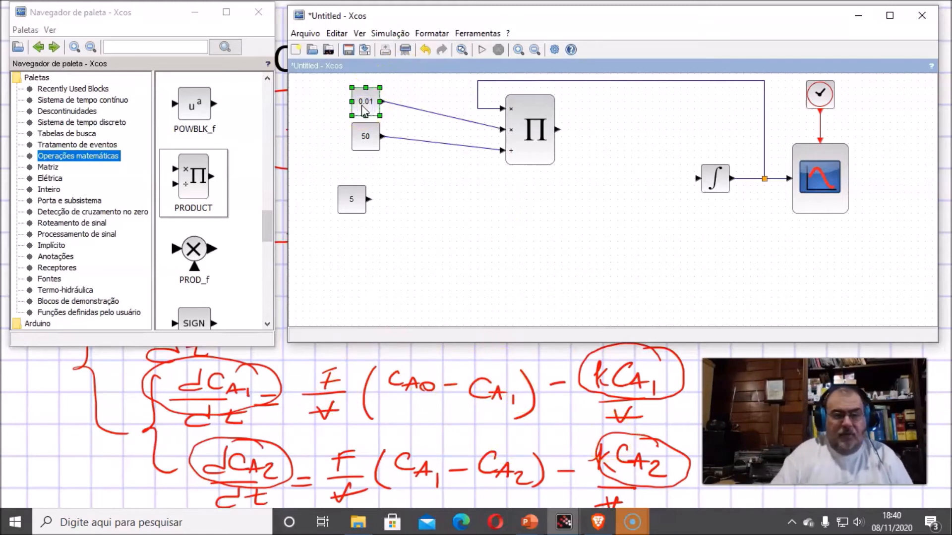
key(ctrl+c)
click(341, 251)
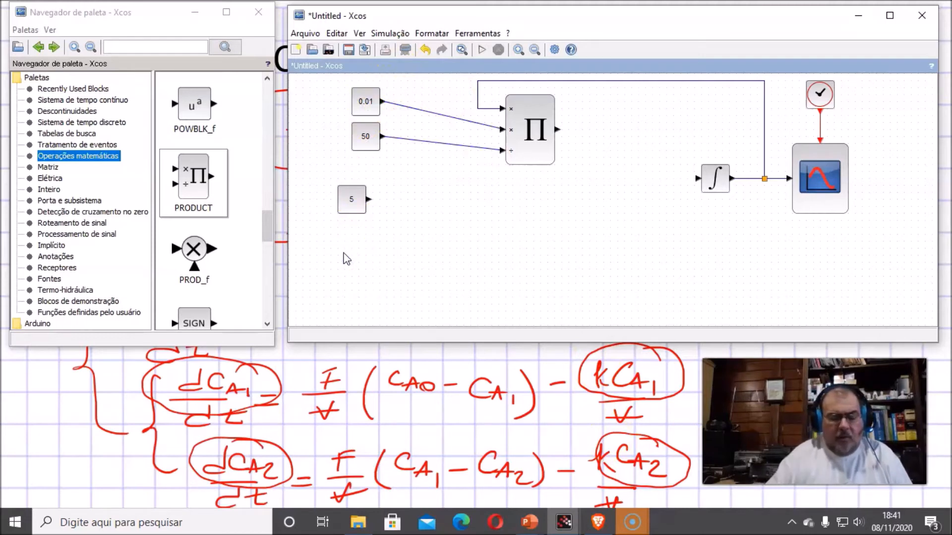
key(ctrl+v)
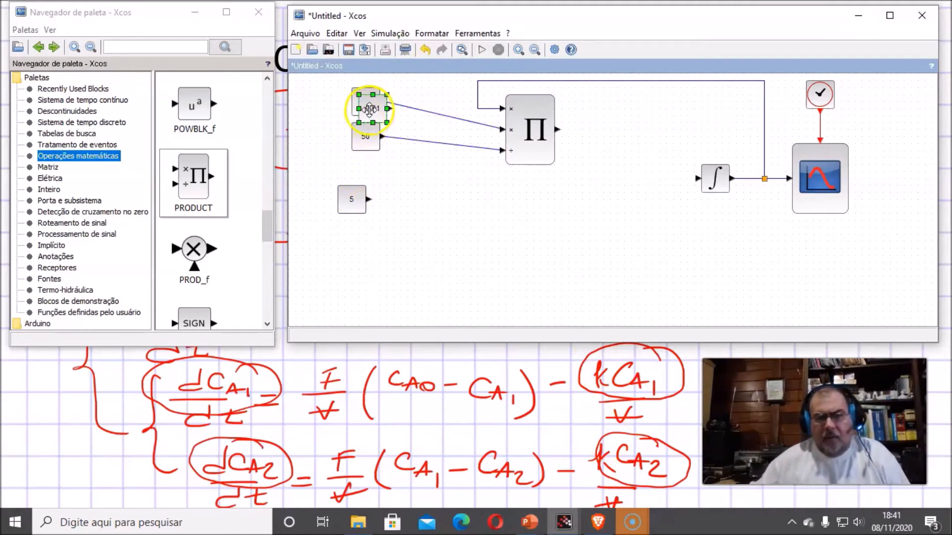
drag(366, 101, 348, 249)
Set the value of the copied constant block below the 5 constant to 4.
double_click(349, 249)
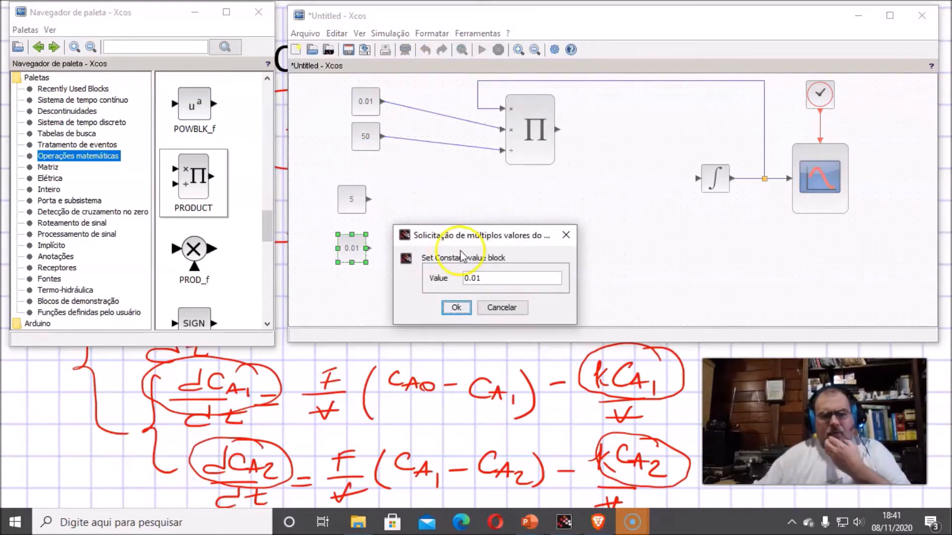
drag(495, 278, 414, 279)
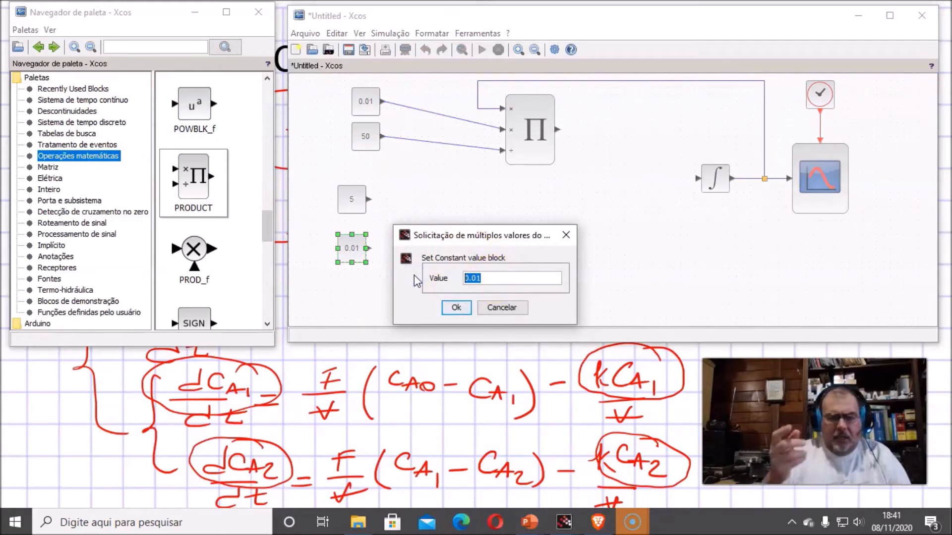
text(4)
key(Return)
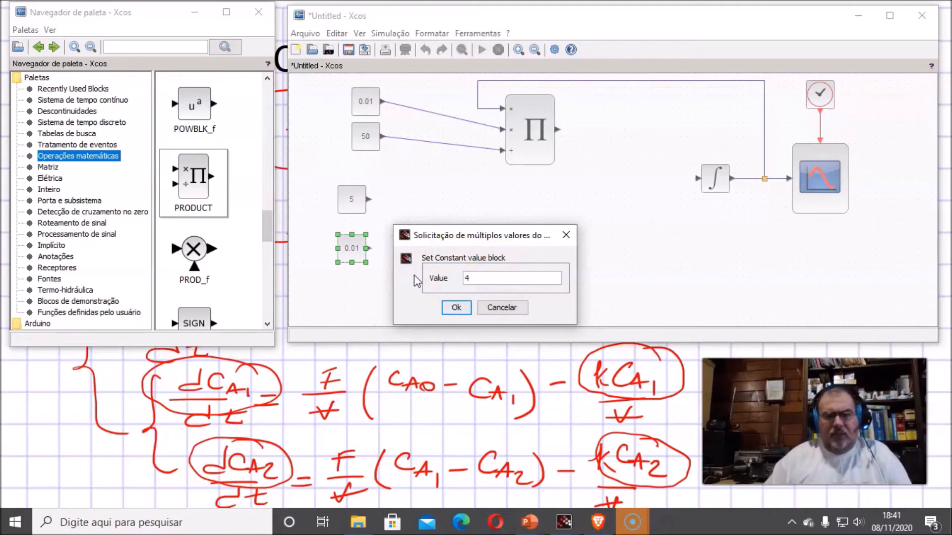
click(414, 275)
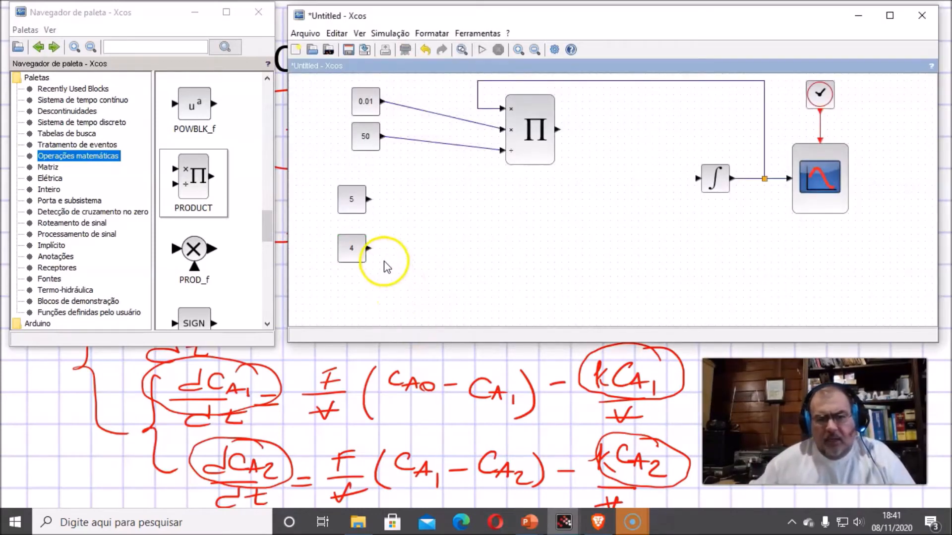
Add a SUMMATION block from the mathematical operations palette beside the 4 constant.
scroll(248, 198, down, 5)
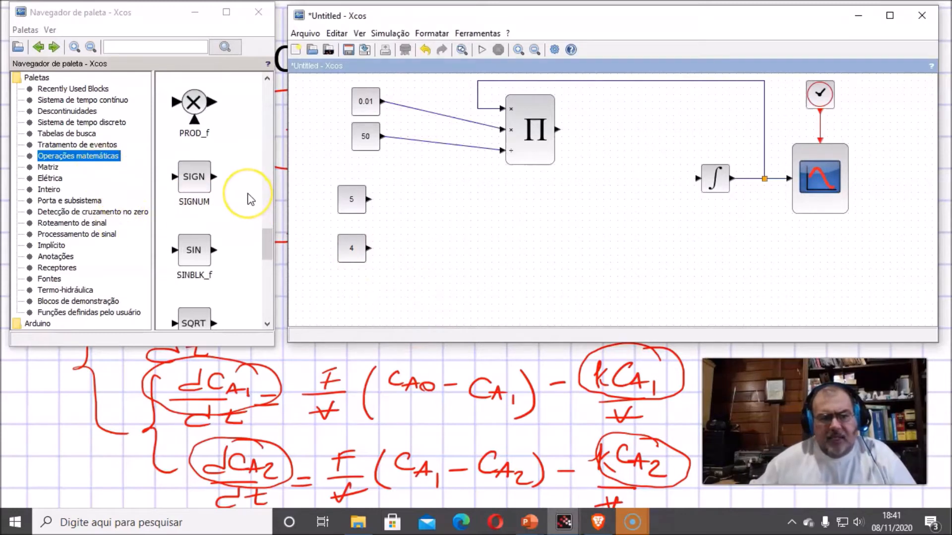
scroll(251, 199, down, 6)
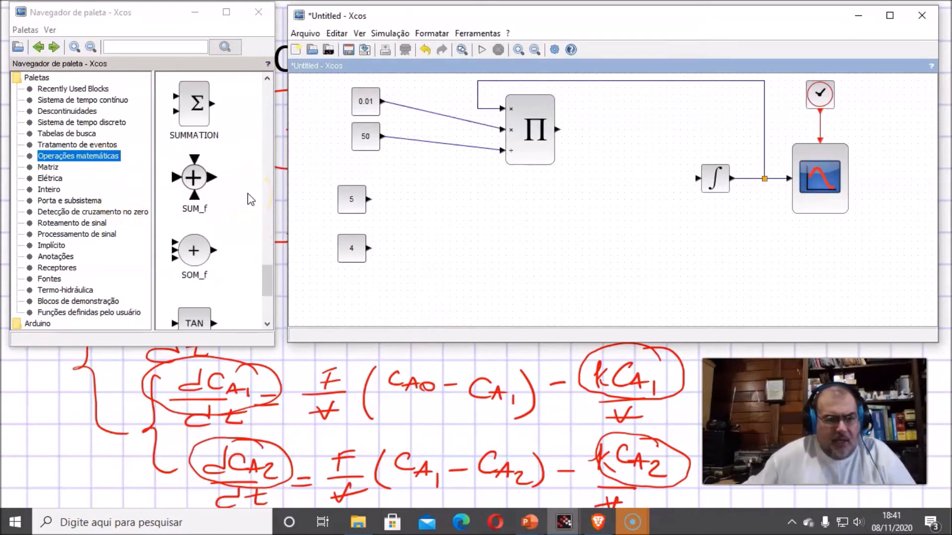
scroll(251, 199, up, 3)
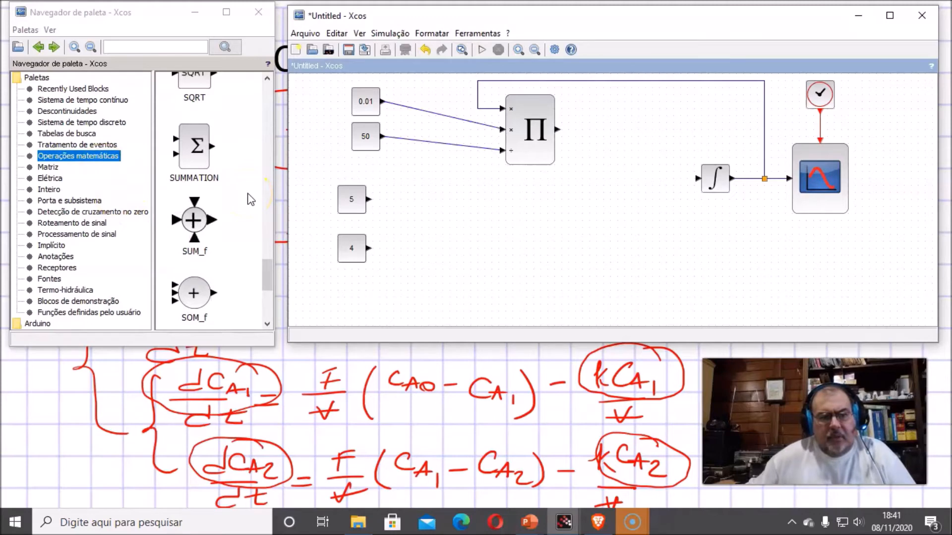
click(170, 144)
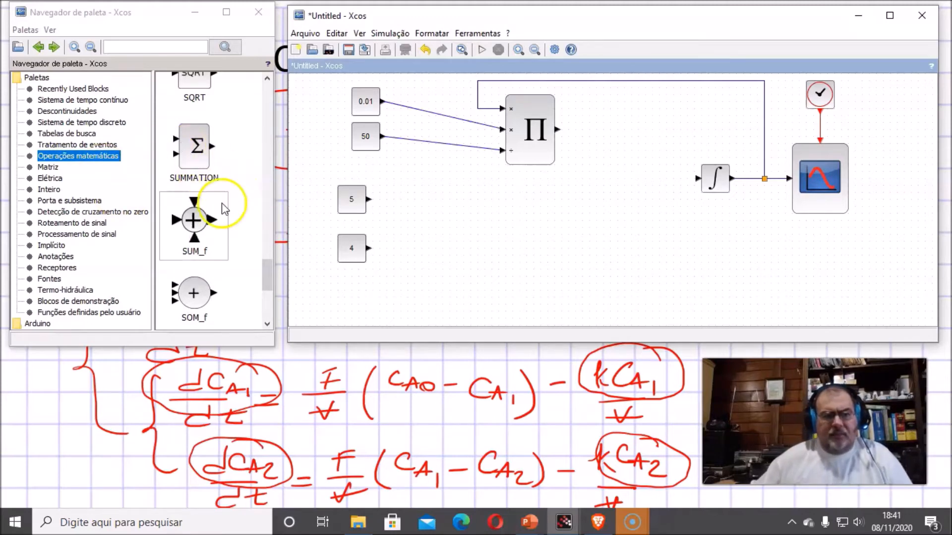
drag(188, 148, 457, 251)
click(568, 255)
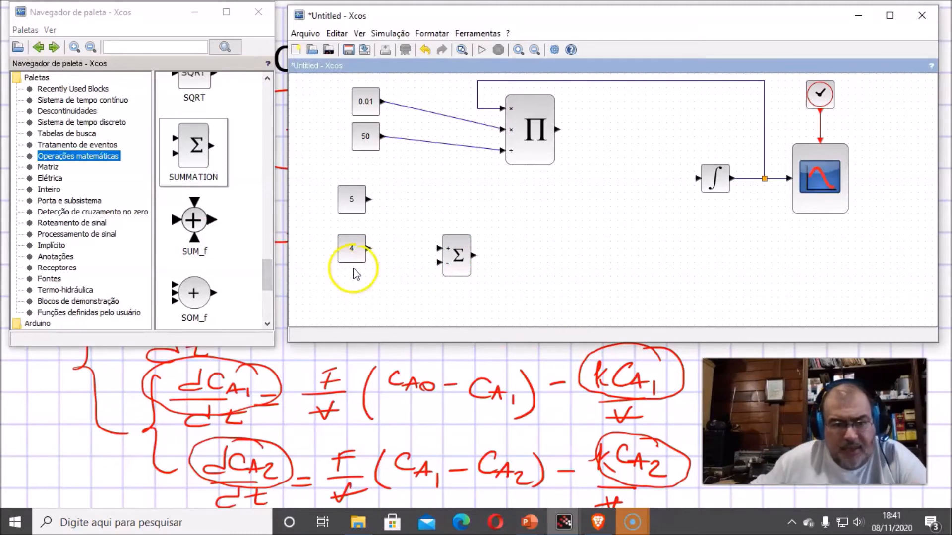
mouse_move(274, 279)
mouse_down()
mouse_move(272, 308)
mouse_move(273, 291)
mouse_up()
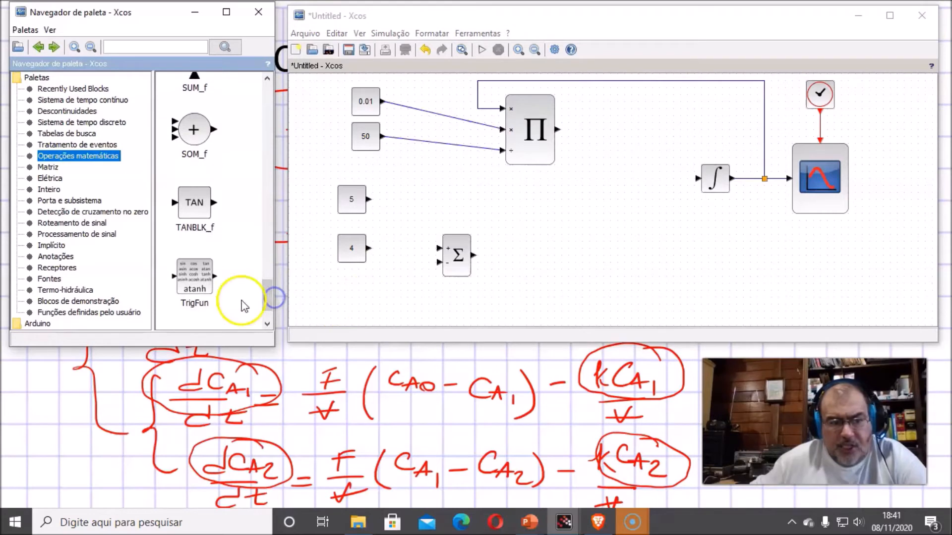
click(456, 298)
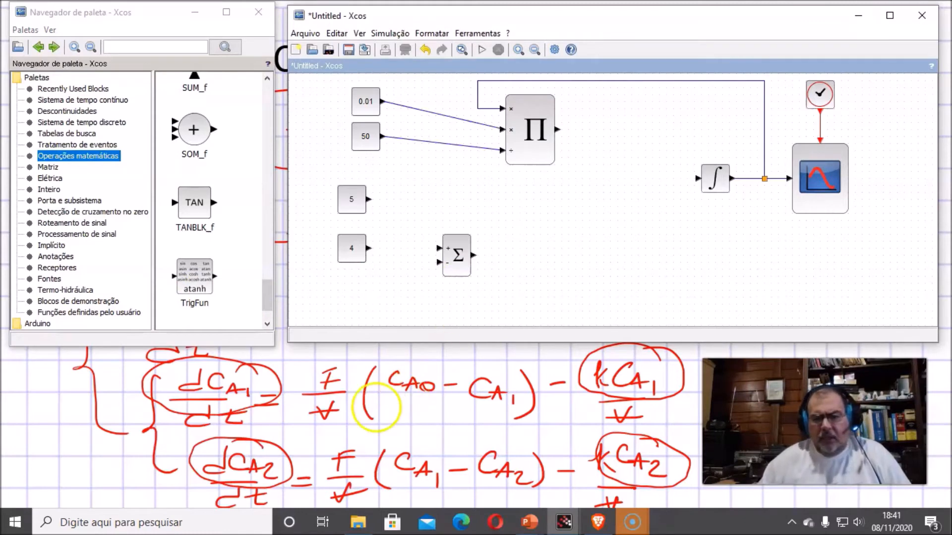
click(172, 36)
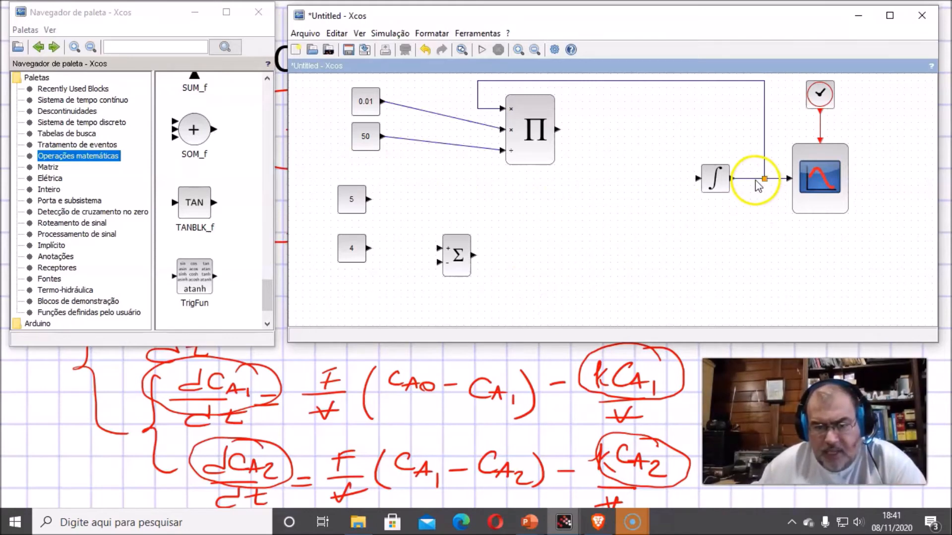
Connect the 4 constant to the SUMMATION block's plus input and route the integrator's output underneath the block to its minus input.
drag(368, 249, 439, 248)
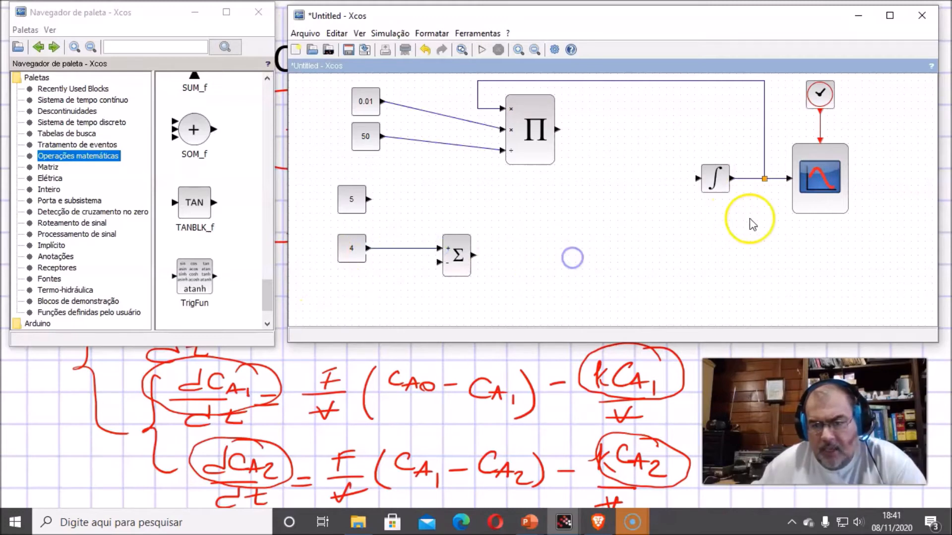
drag(749, 179, 749, 270)
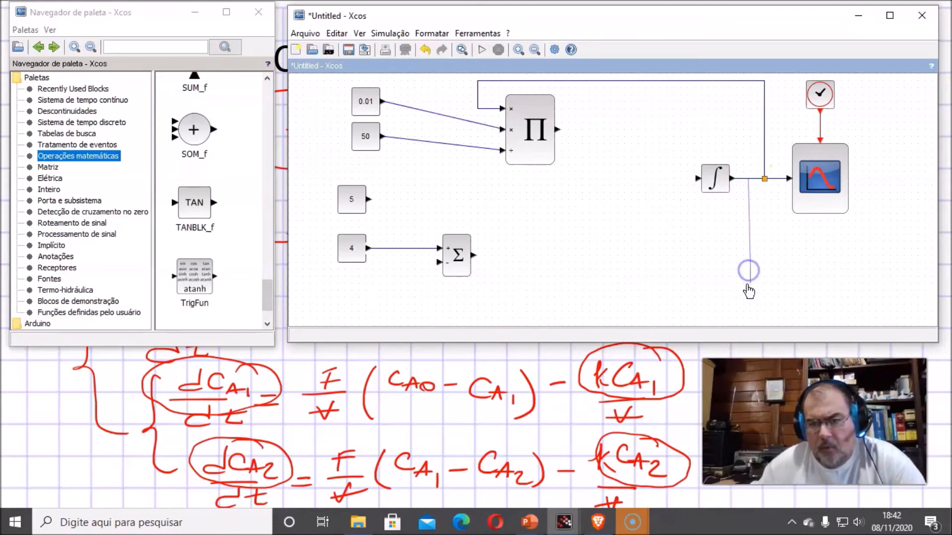
click(603, 263)
click(603, 289)
click(408, 290)
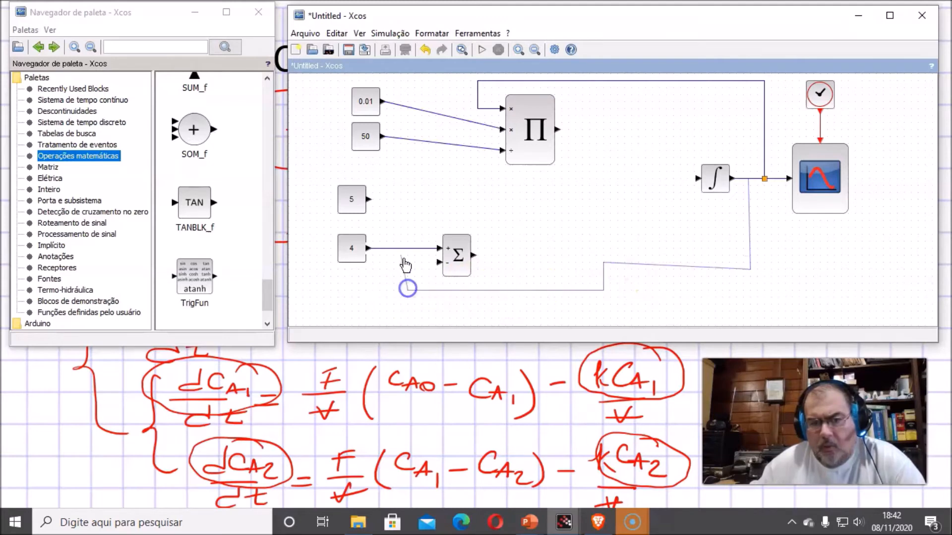
click(407, 263)
click(438, 262)
click(523, 245)
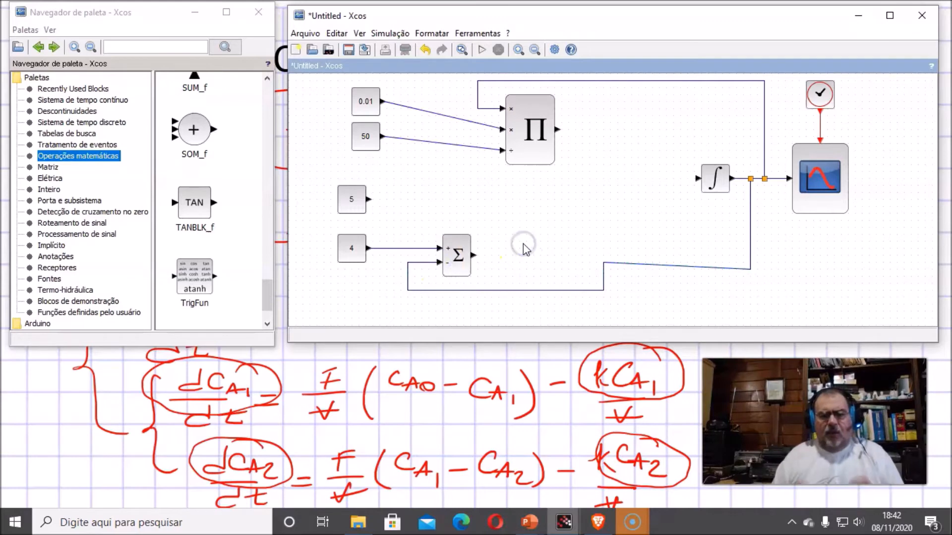
Duplicate the PRODUCT block and place the copy below the original, beside the SUMMATION block.
click(465, 246)
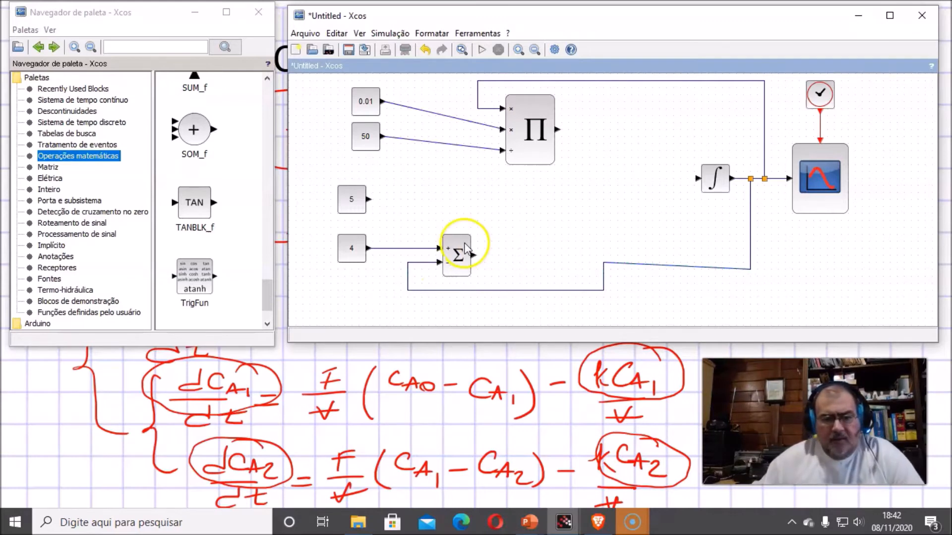
click(544, 142)
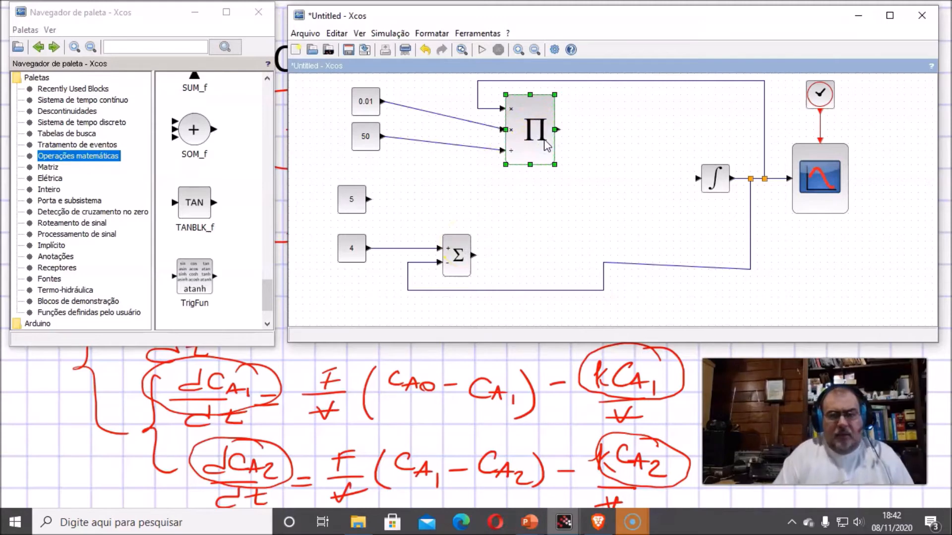
key(ctrl+v)
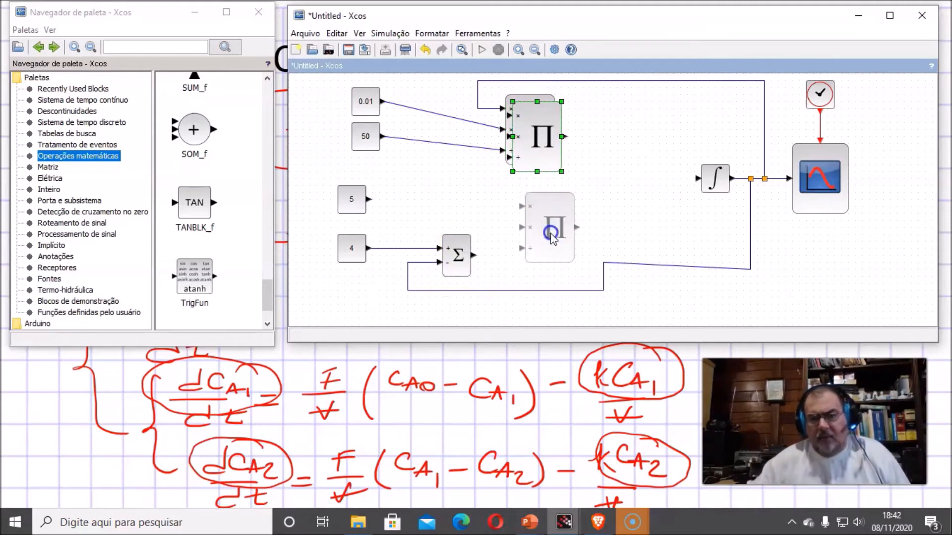
click(545, 260)
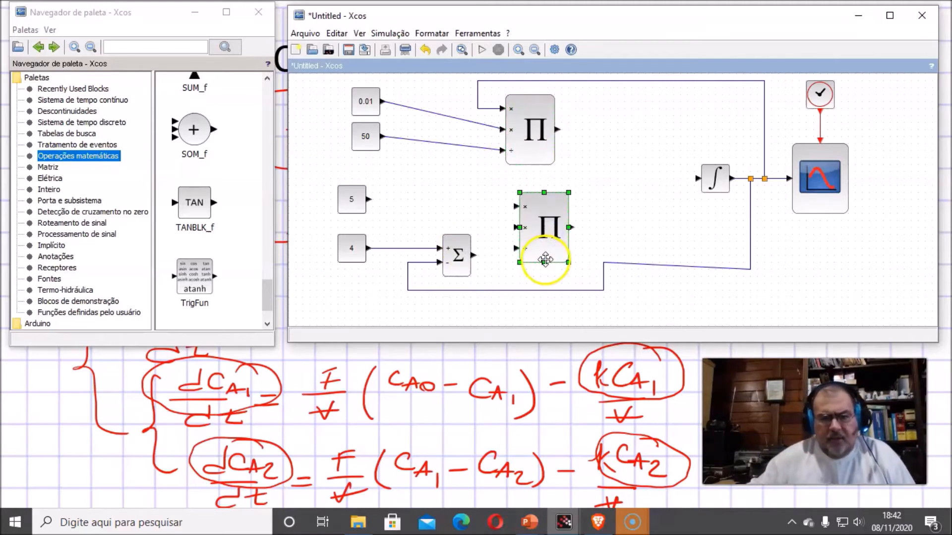
Set the lower PRODUCT block's sign vector to [1;-1] for one multiplication and one division input.
double_click(545, 231)
click(572, 261)
key(BackSpace)
key(BackSpace)
key(BackSpace)
key(BackSpace)
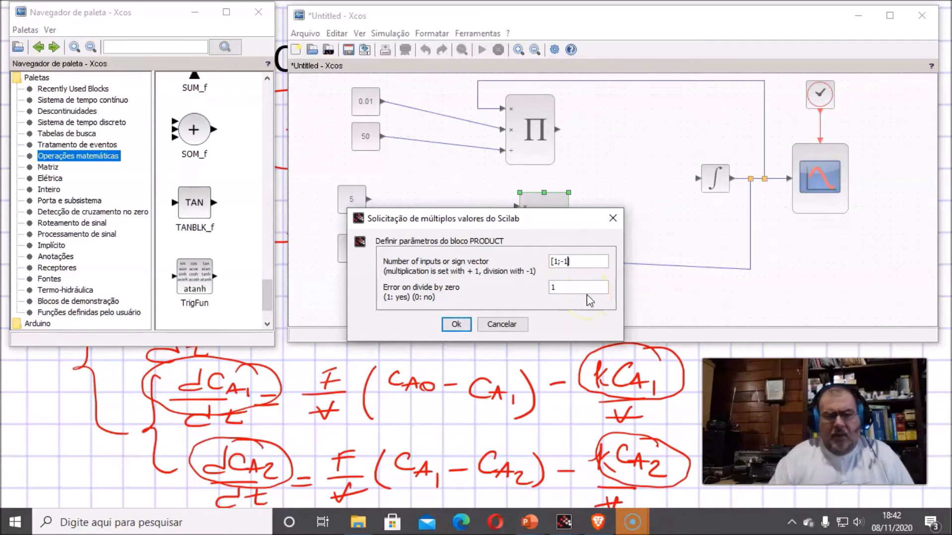
key(Return)
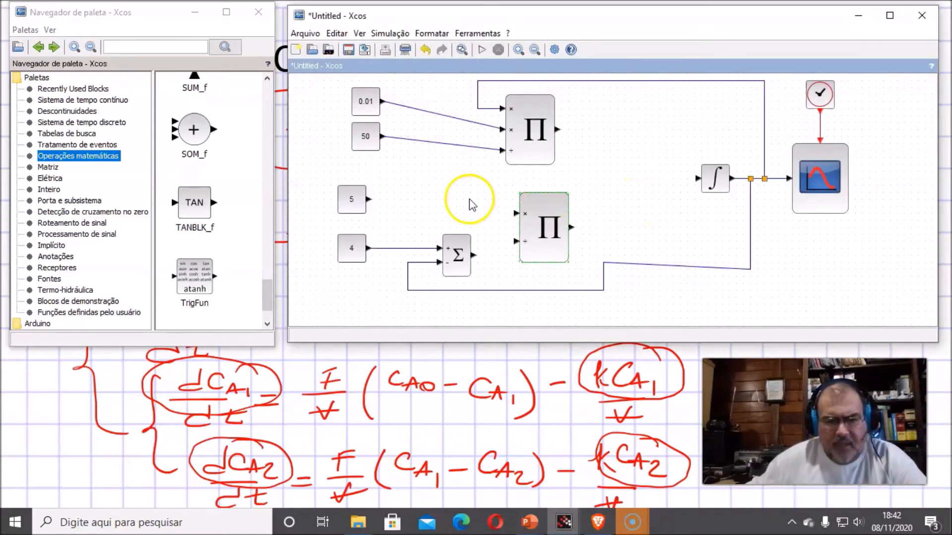
Connect the 5 constant to the lower PRODUCT block's multiplication input and branch the 50 constant's line to its division input.
mouse_move(368, 199)
mouse_down()
mouse_move(469, 202)
mouse_move(472, 224)
mouse_move(515, 214)
mouse_up()
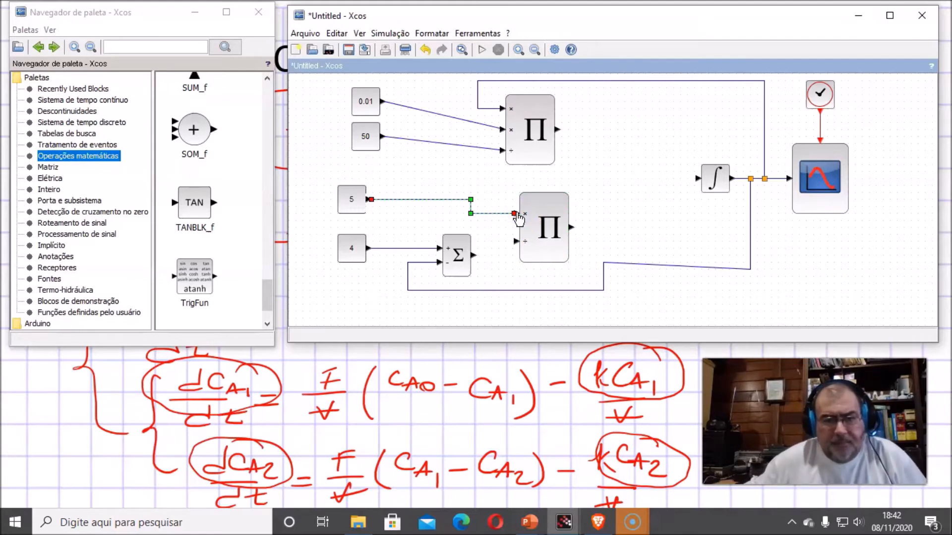
click(453, 147)
mouse_move(453, 157)
mouse_down()
mouse_move(438, 176)
mouse_move(468, 186)
mouse_move(490, 177)
mouse_move(500, 215)
mouse_move(491, 246)
mouse_move(516, 242)
mouse_up()
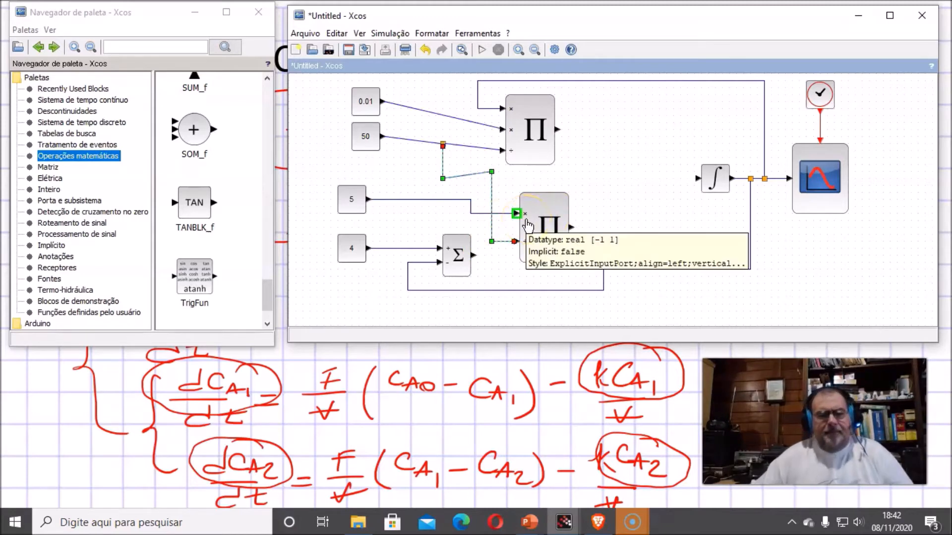
Change the lower PRODUCT block's sign vector to [1;-1;1] and connect the SUMMATION block's output to its third input.
double_click(543, 221)
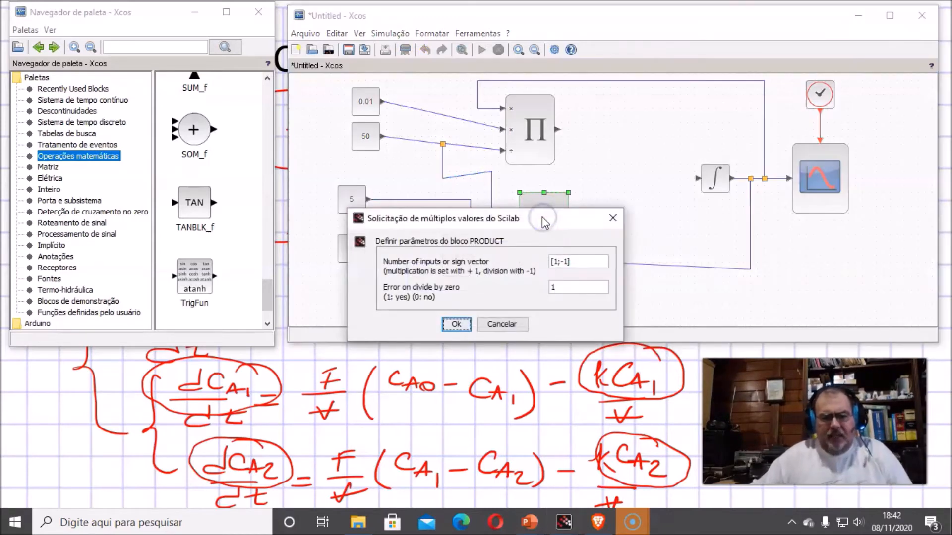
click(566, 261)
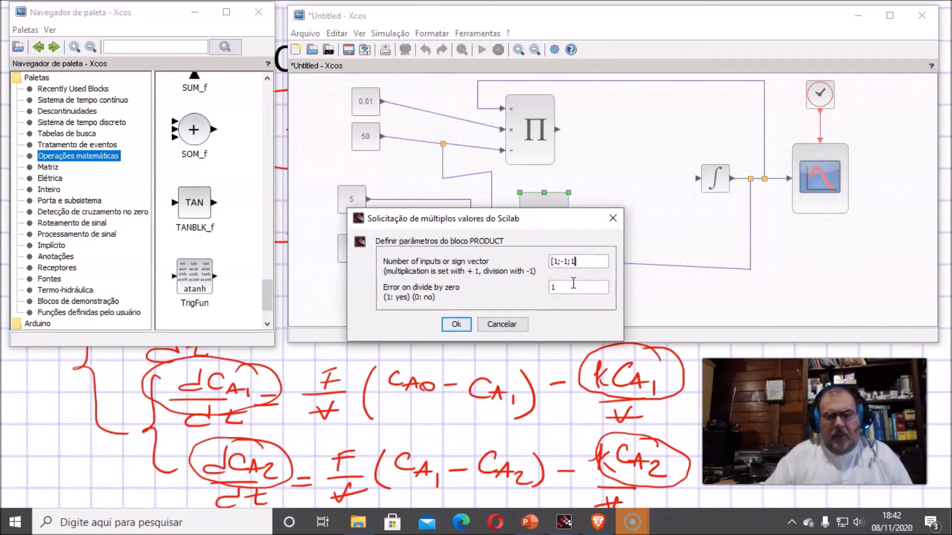
key(Return)
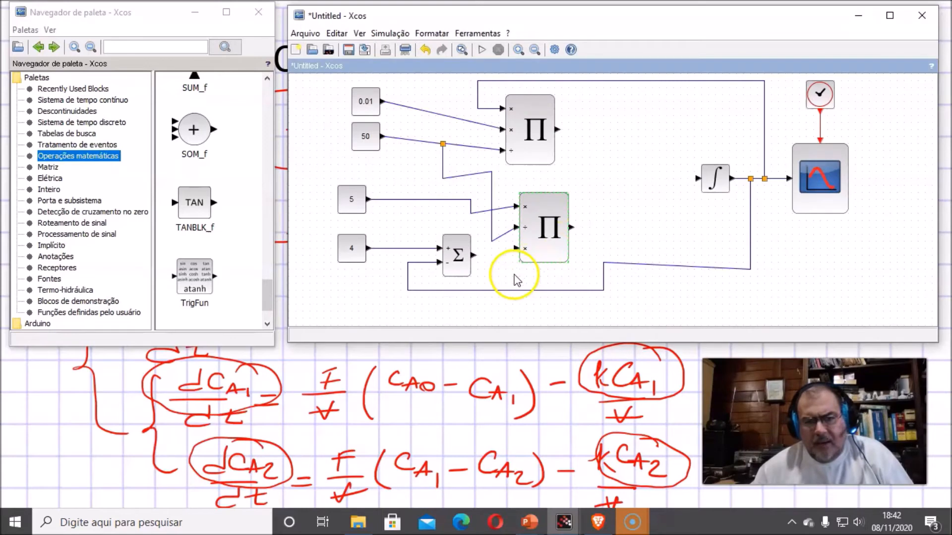
drag(474, 254, 523, 250)
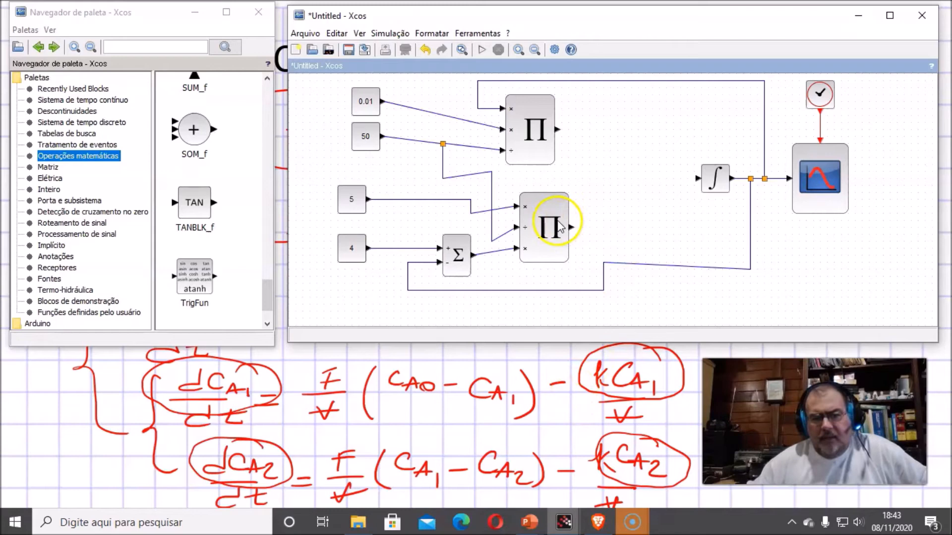
Duplicate the SUMMATION block and place the copy between the PRODUCT blocks and the integrator.
click(458, 262)
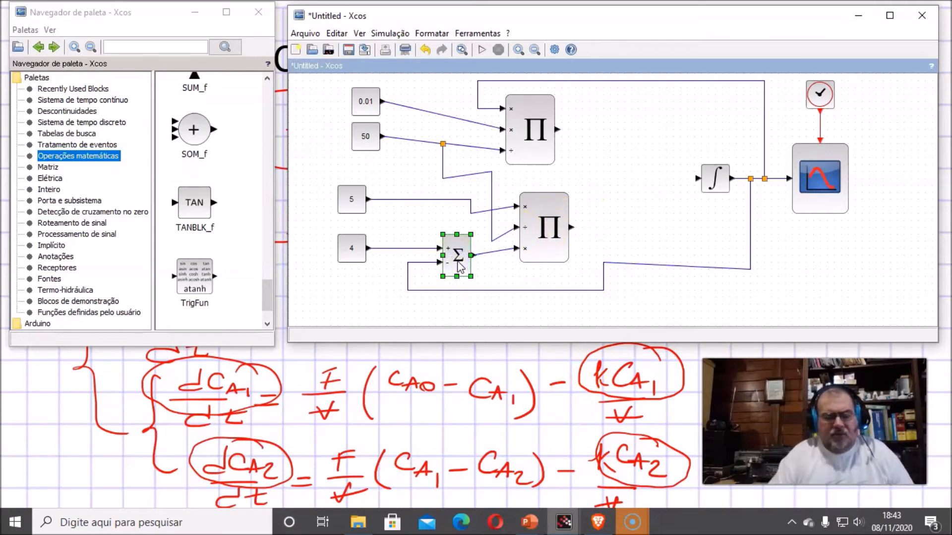
key(ctrl+v)
drag(460, 268, 609, 177)
Set the sign vector of the SUMMATION block near the integrator to [-1;1].
double_click(609, 178)
click(562, 273)
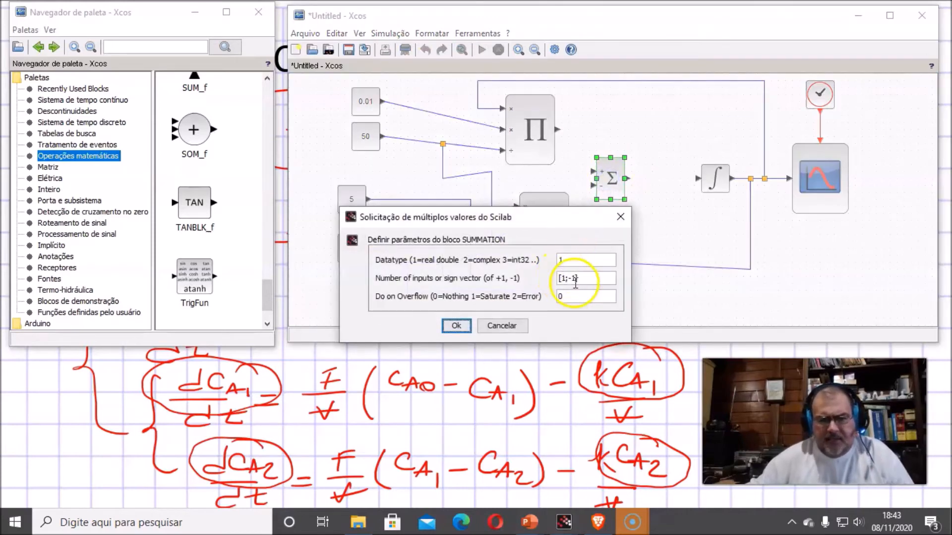
key(Right)
key(Right)
key(Delete)
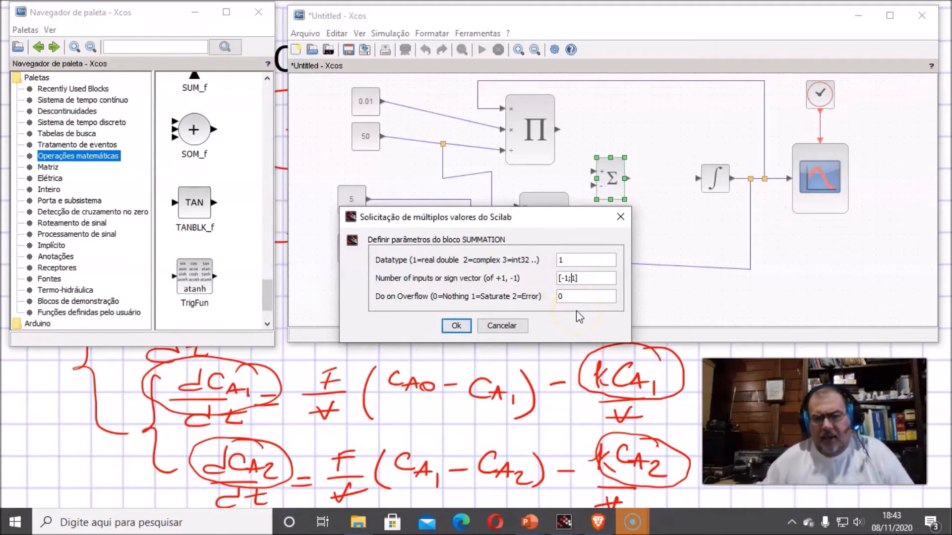
key(Return)
click(639, 125)
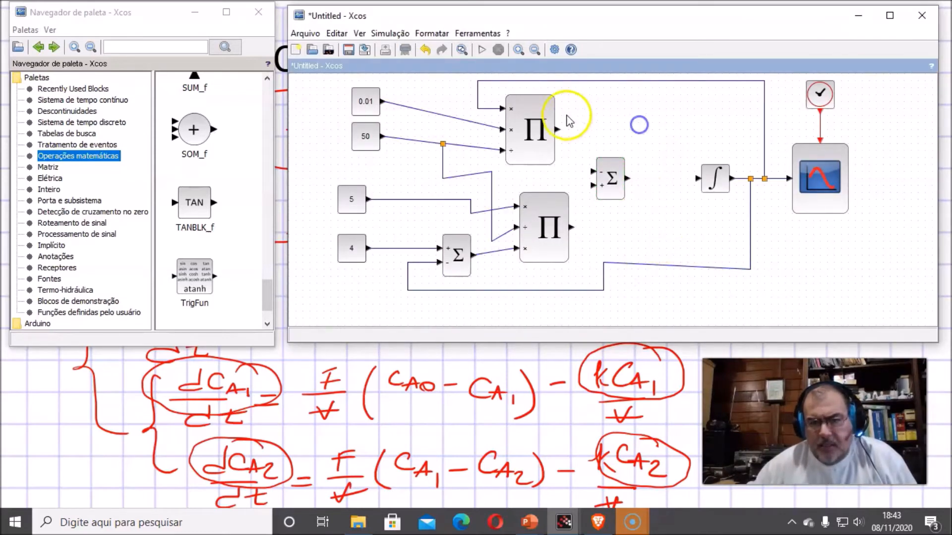
Connect the upper PRODUCT block's output to the minus input and the lower PRODUCT's output to the plus input of the SUMMATION near the integrator.
mouse_move(556, 129)
mouse_down()
mouse_move(581, 130)
mouse_move(578, 179)
mouse_move(593, 172)
mouse_up()
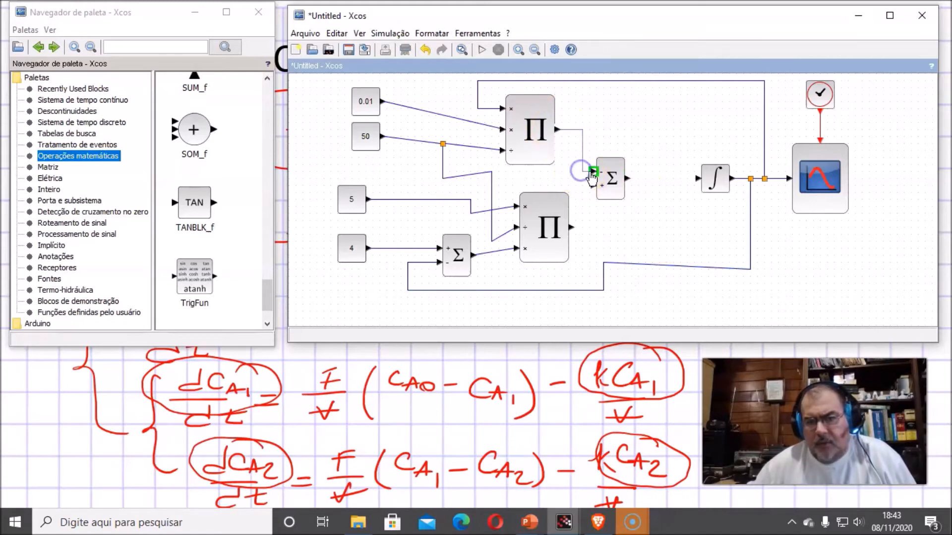
click(594, 172)
drag(571, 229, 593, 231)
click(595, 208)
click(579, 209)
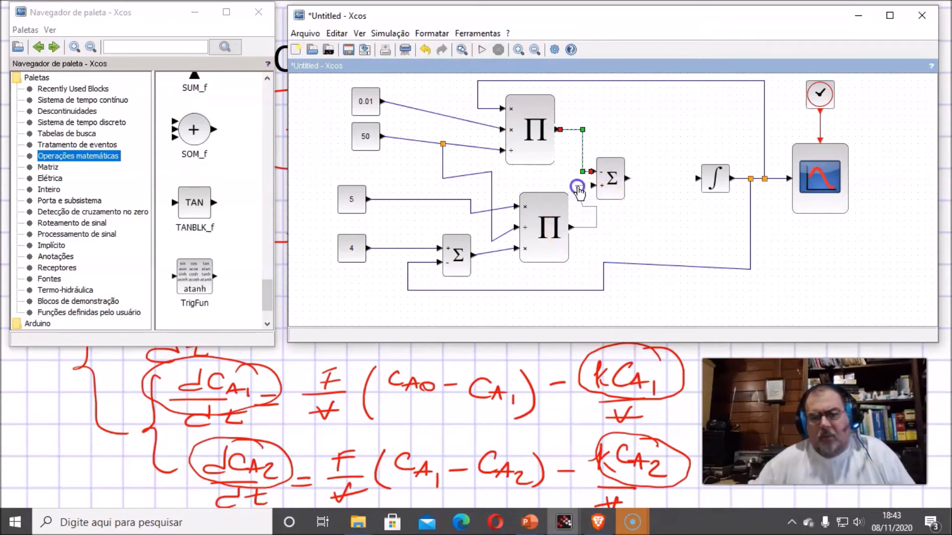
click(593, 185)
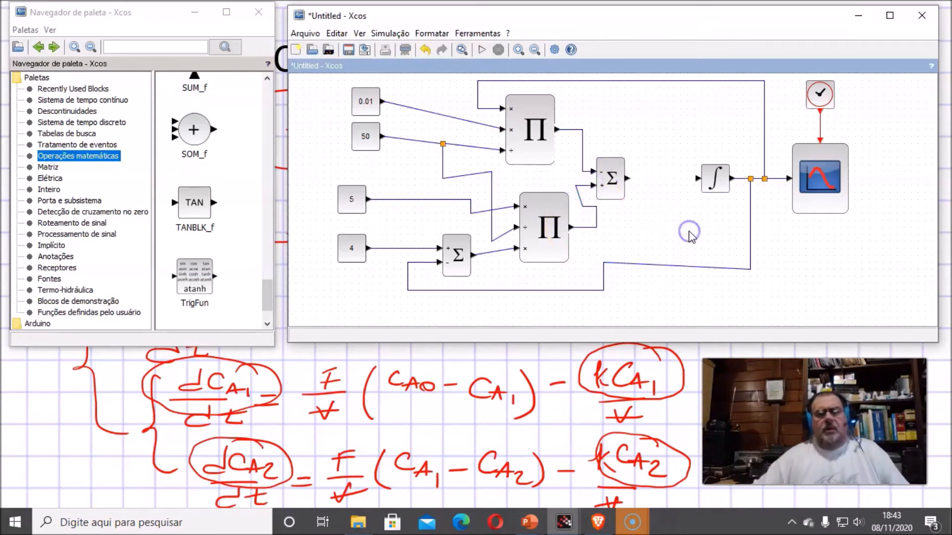
Connect that SUMMATION block's output to the integrator's input and maximize the diagram window.
drag(628, 178, 667, 179)
click(697, 178)
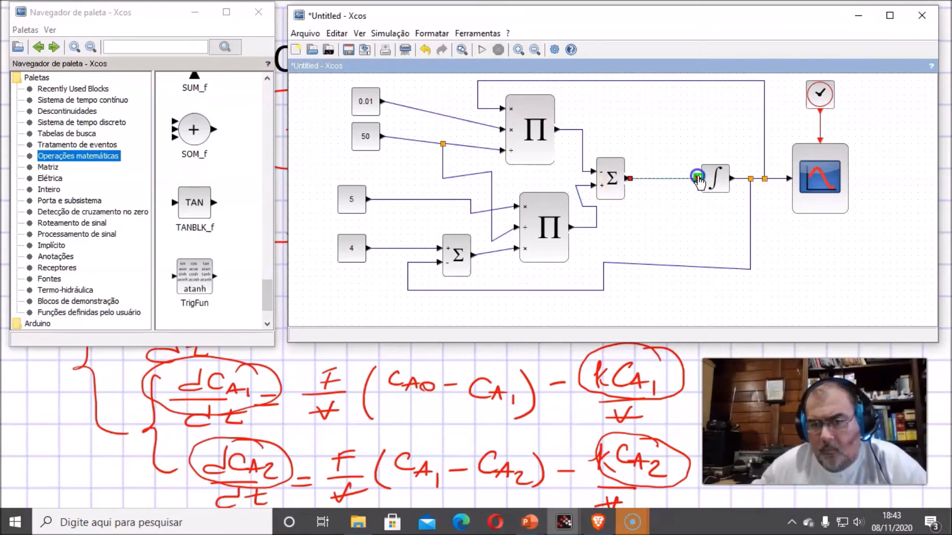
click(793, 243)
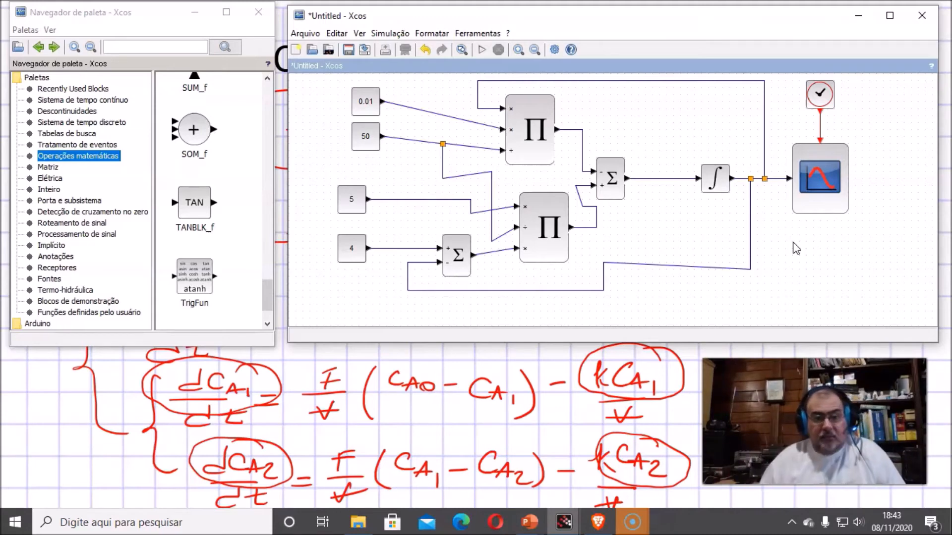
click(890, 16)
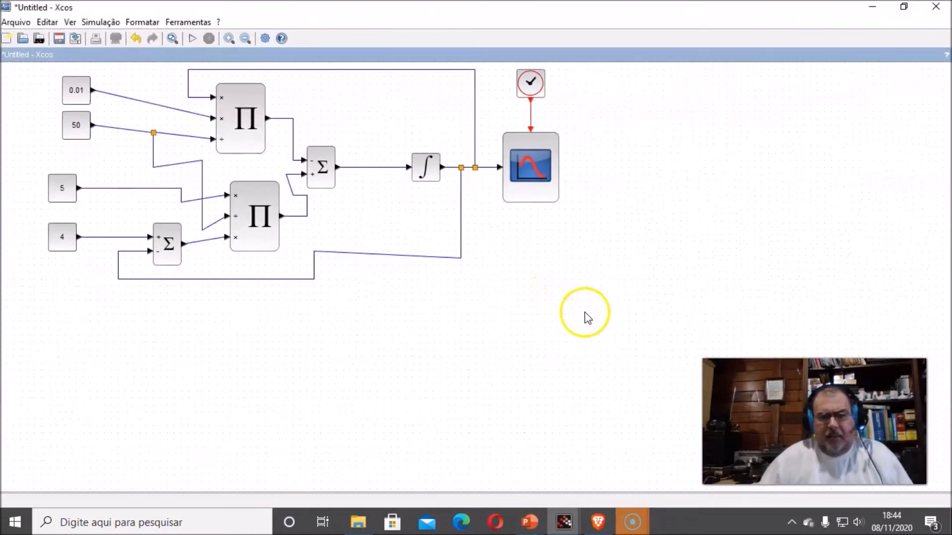
drag(582, 298, 11, 39)
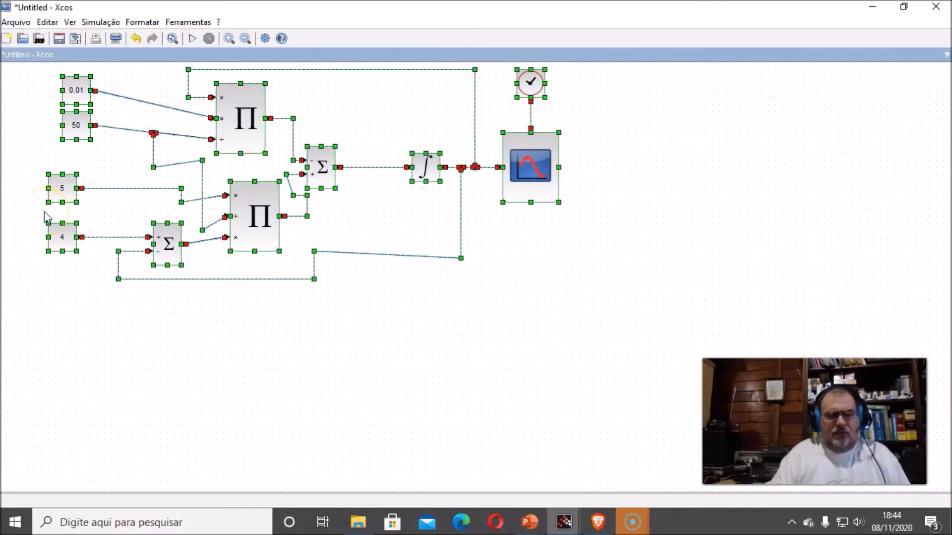
key(ctrl+v)
drag(248, 100, 247, 286)
click(717, 232)
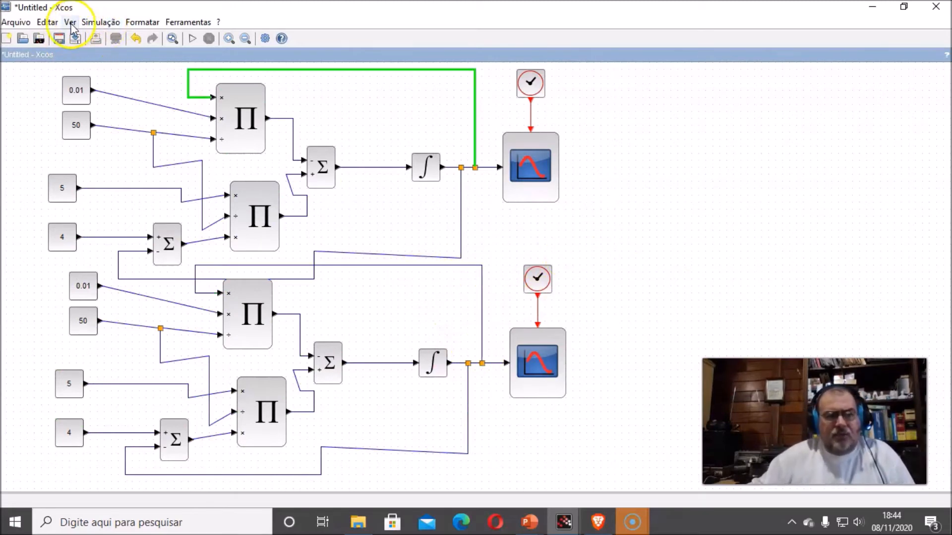
click(245, 39)
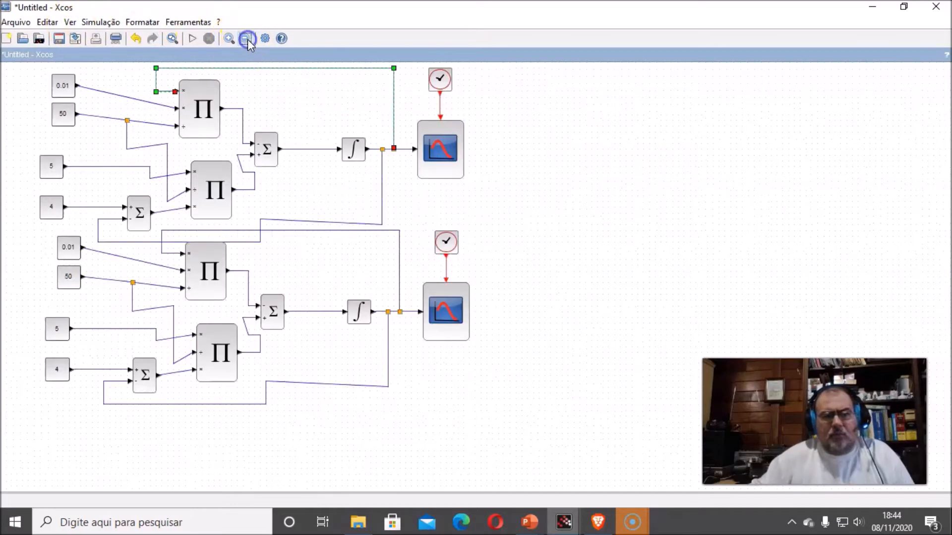
click(599, 250)
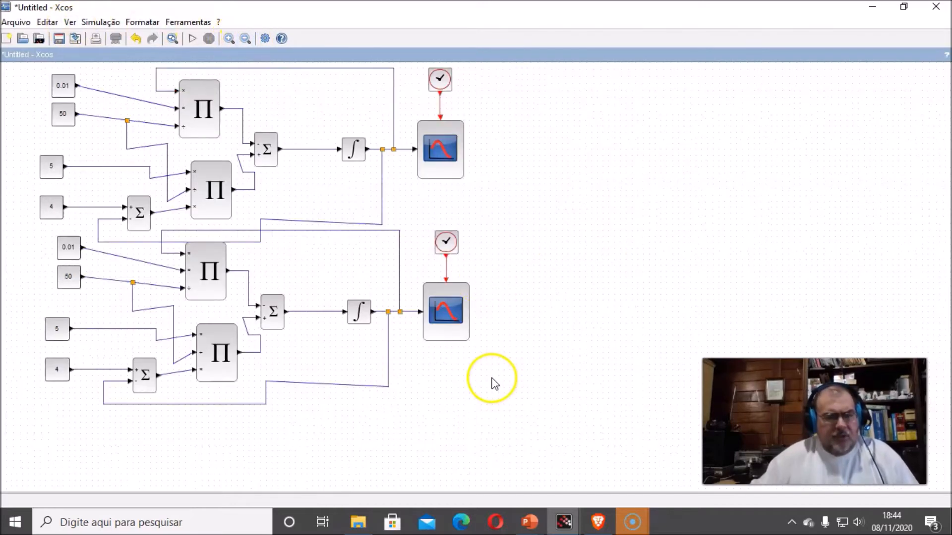
key(ctrl+z)
click(360, 343)
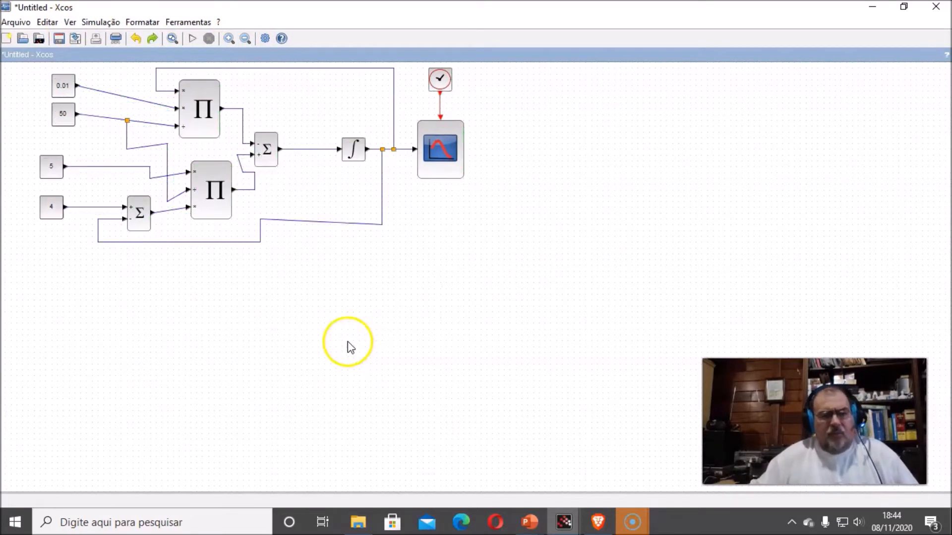
Zoom out, duplicate the whole block diagram and place the copy directly below the original.
click(245, 39)
drag(432, 237, 2, 62)
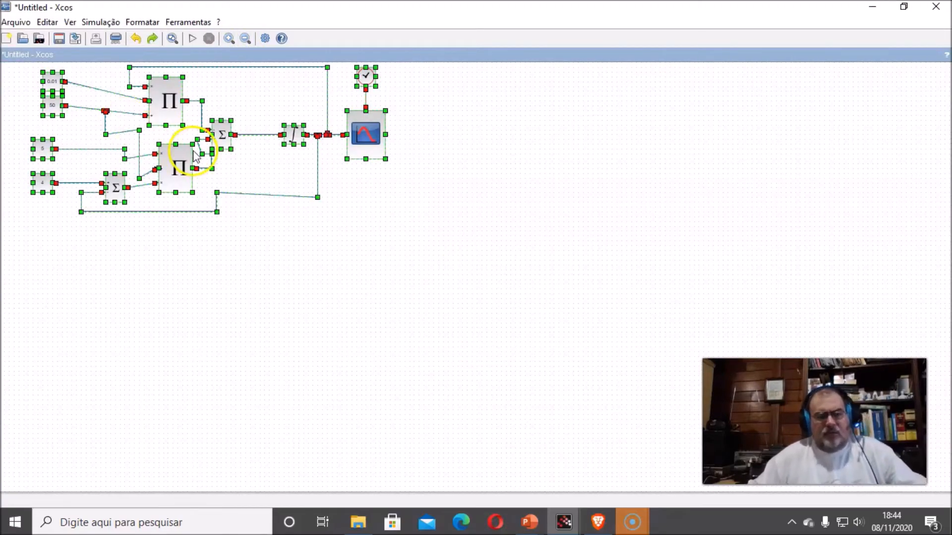
key(ctrl+v)
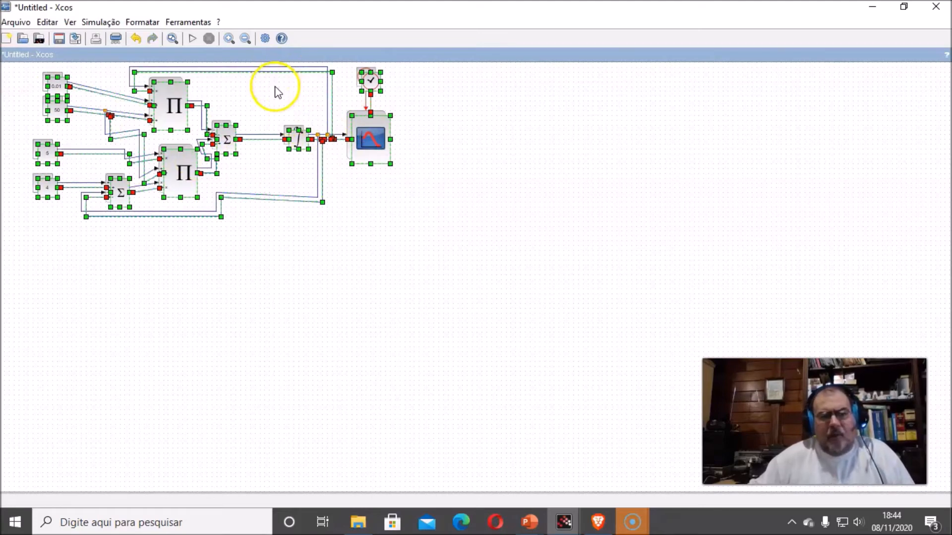
drag(371, 78, 372, 252)
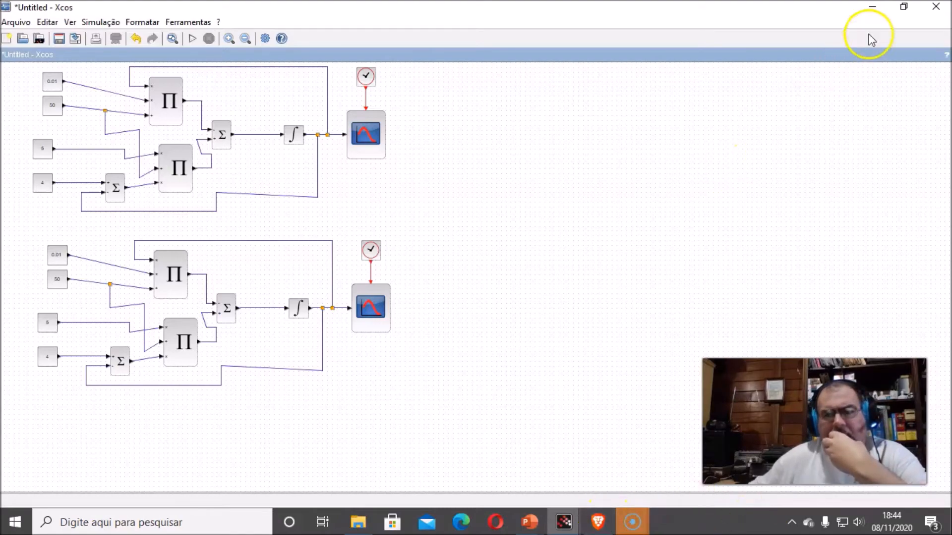
Delete the 4 constant feeding the SUMMATION block in the lower copy of the diagram.
click(903, 6)
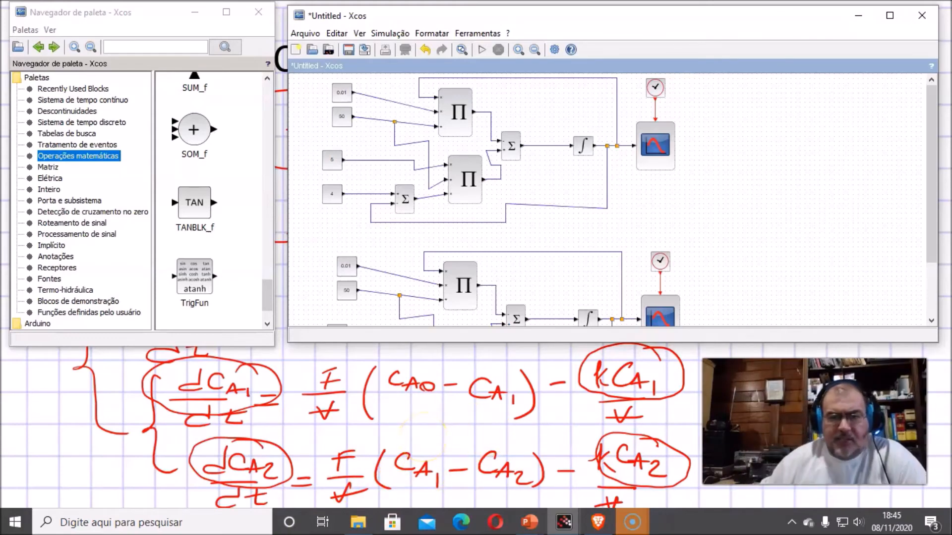
click(890, 15)
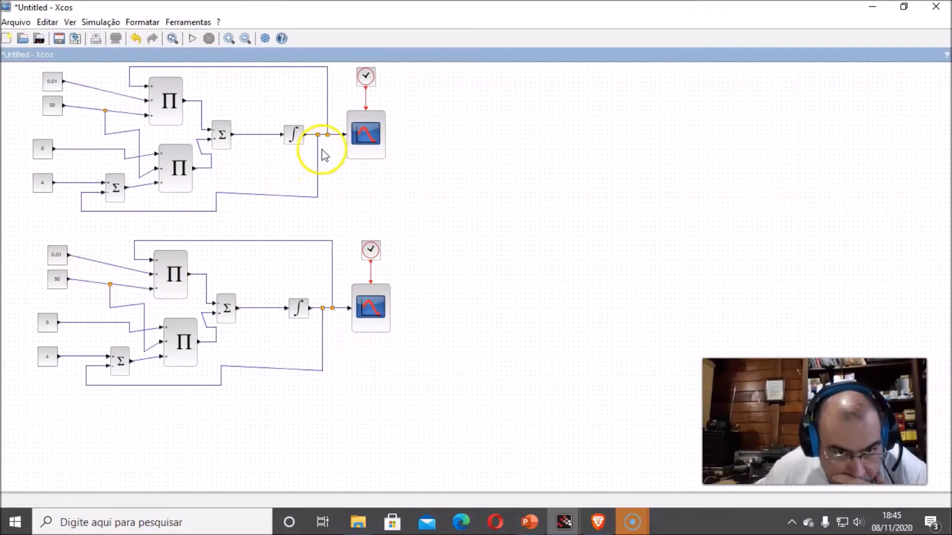
click(94, 212)
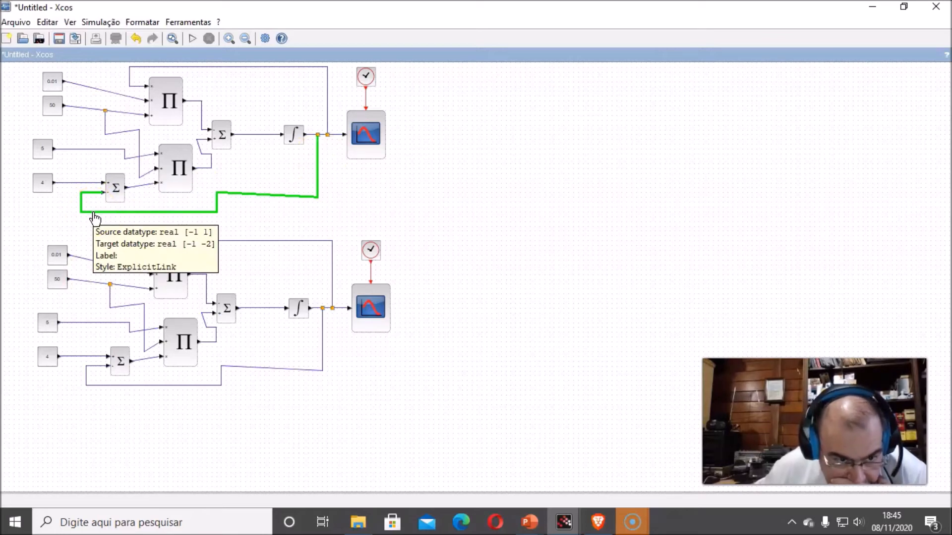
click(94, 217)
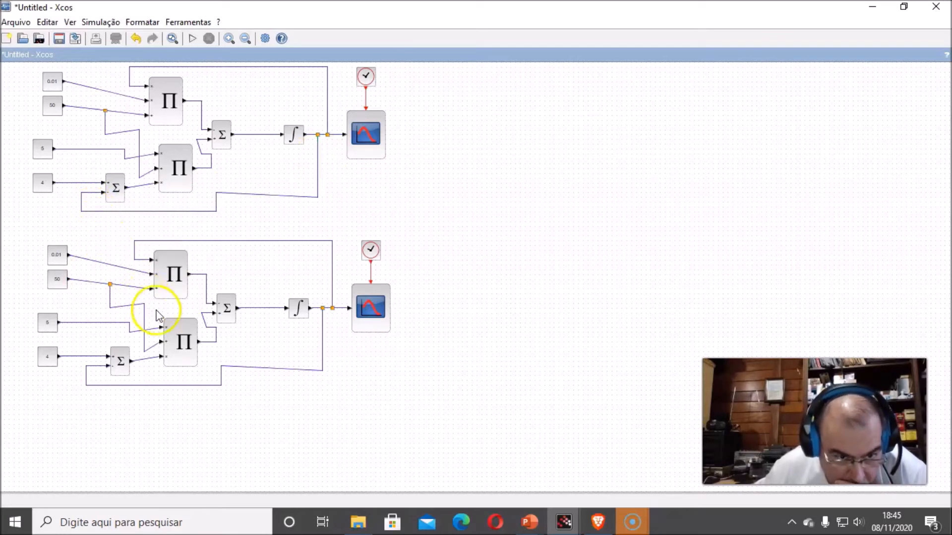
click(237, 368)
click(201, 369)
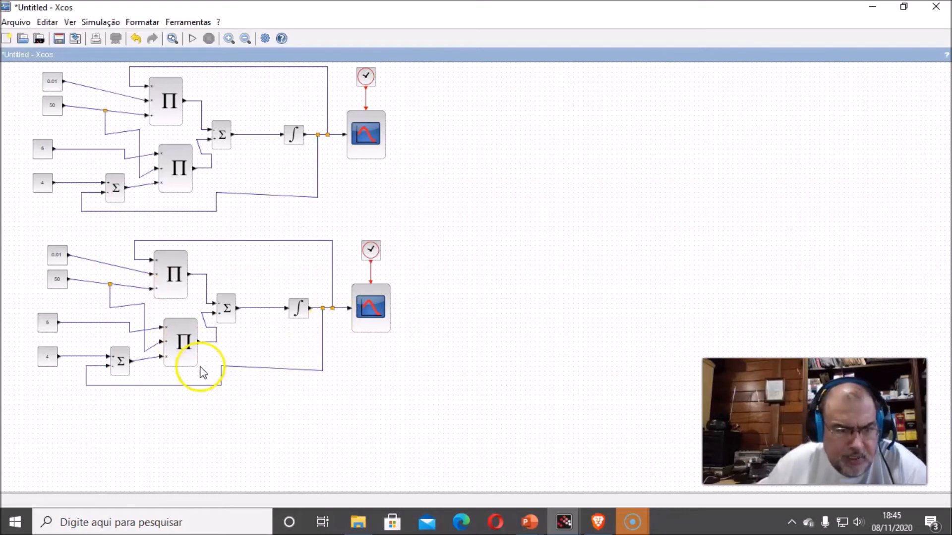
click(52, 360)
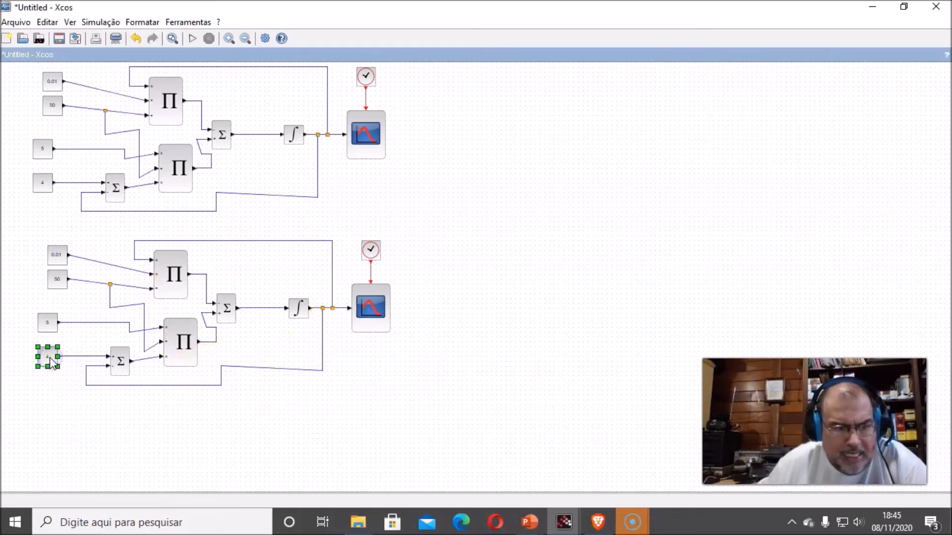
key(Delete)
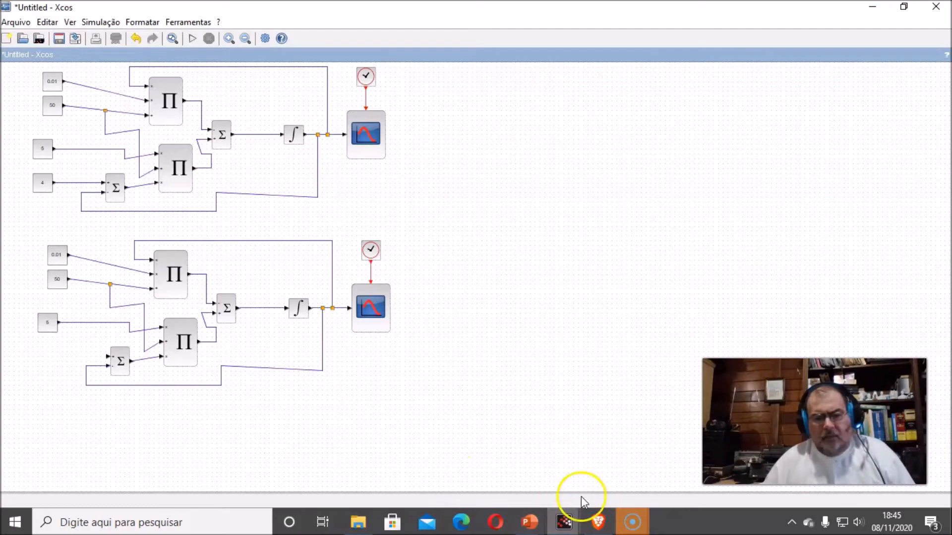
Branch the upper diagram's CA1 feedback line to the free plus input of the lower copy's first SUMMATION block.
click(901, 9)
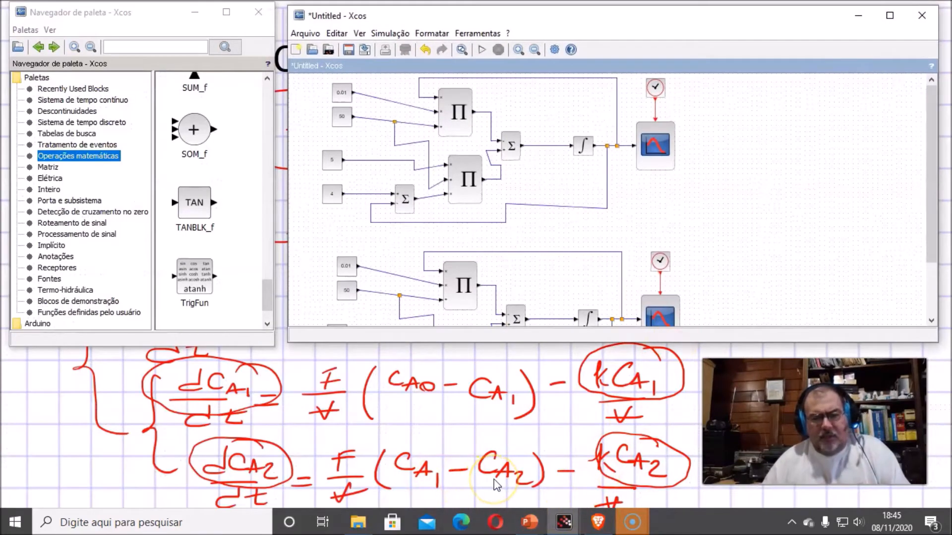
click(890, 15)
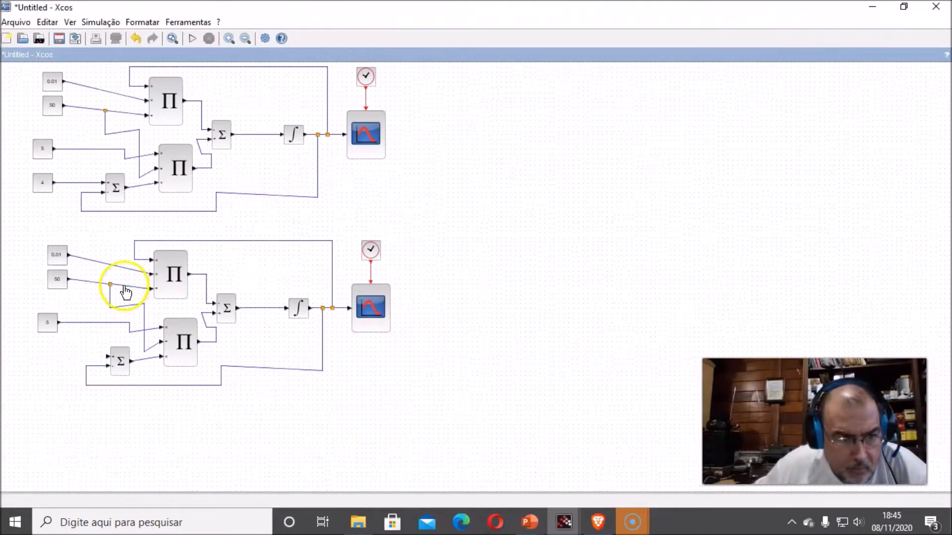
drag(110, 214, 18, 216)
click(22, 362)
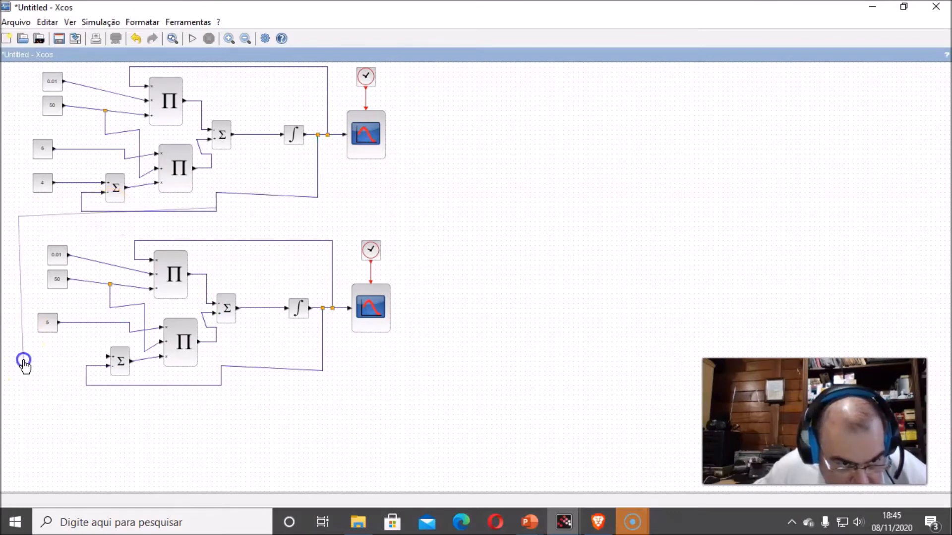
click(64, 362)
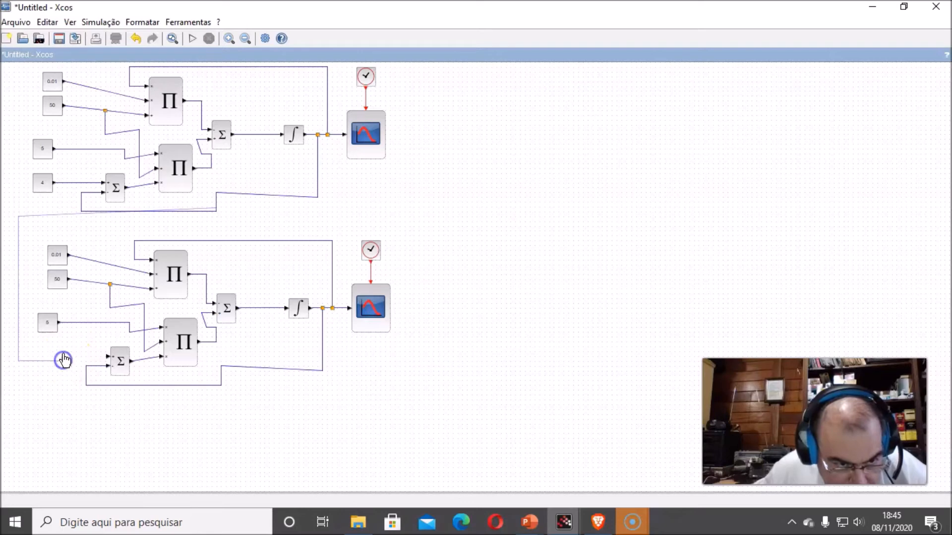
click(106, 358)
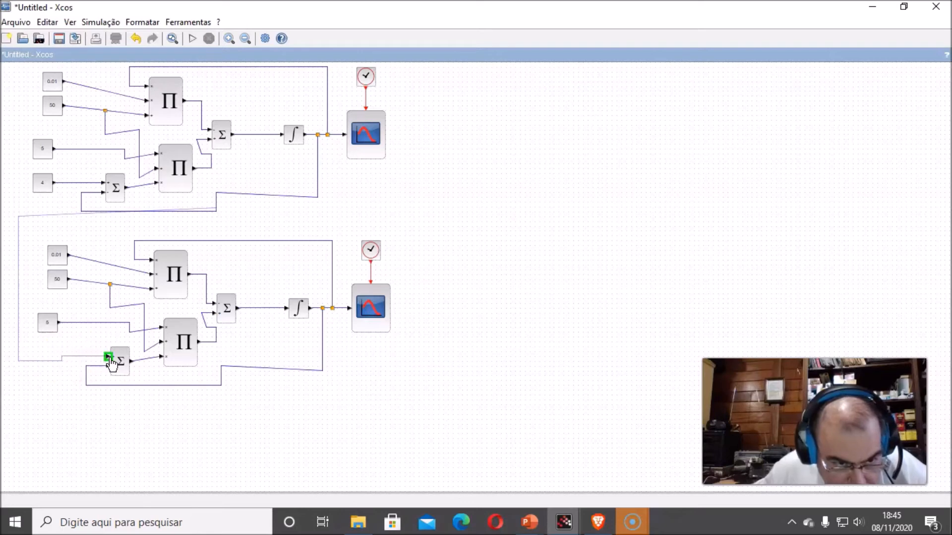
click(633, 324)
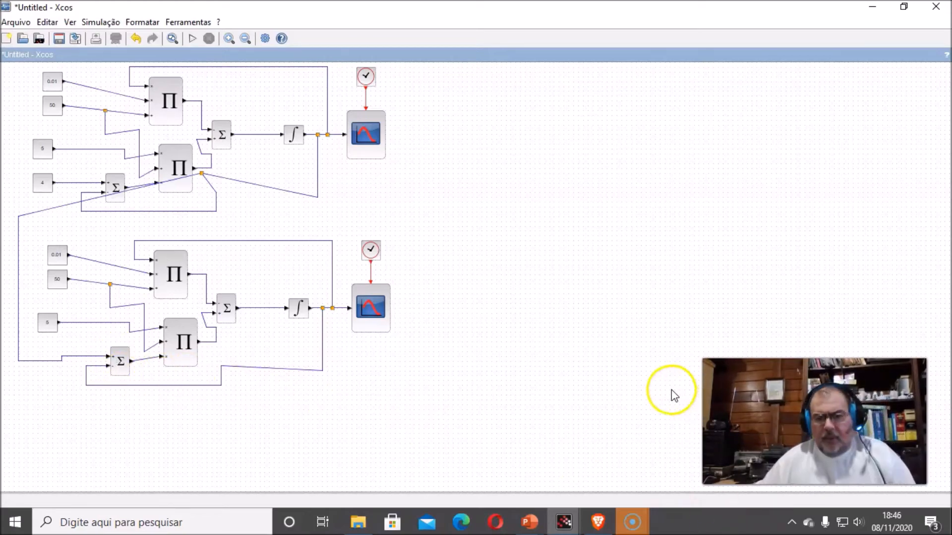
Set the initial condition of the lower diagram's integrator to 2.
click(903, 6)
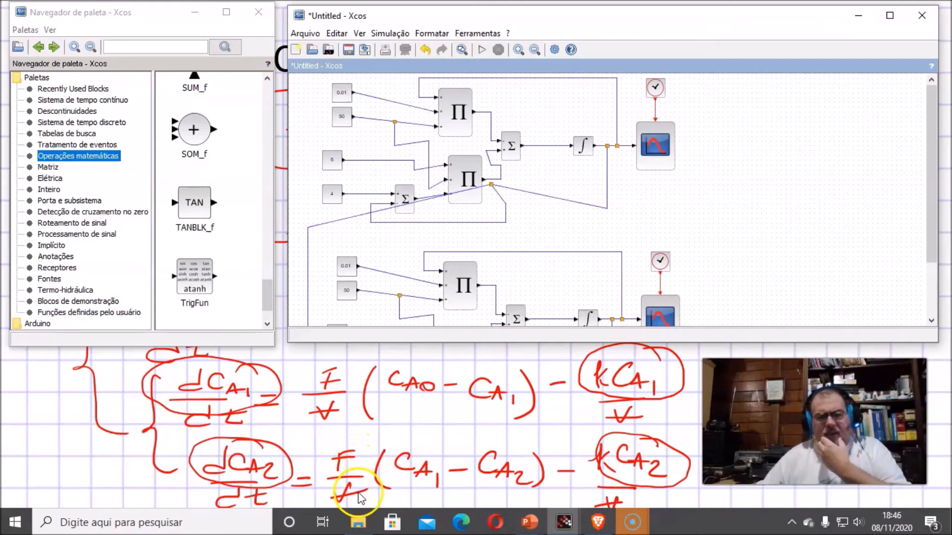
click(889, 16)
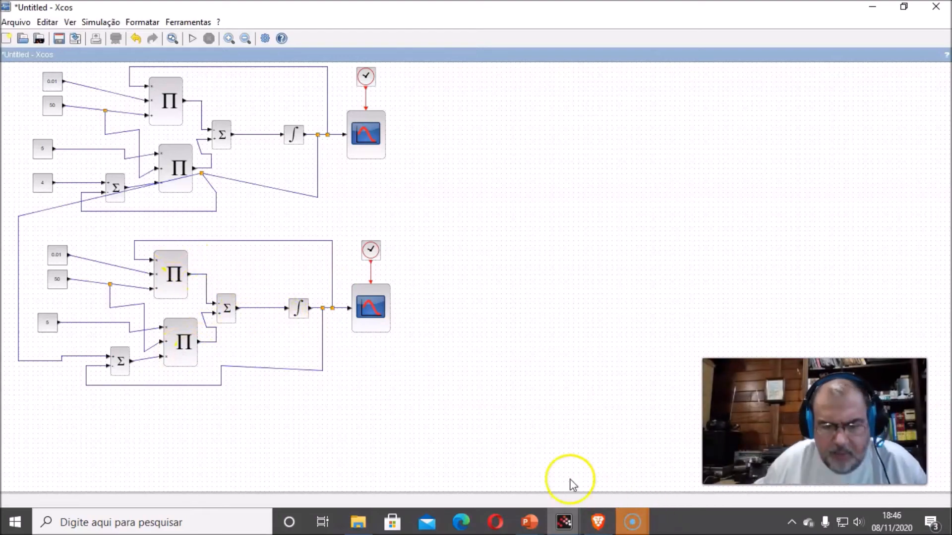
click(903, 7)
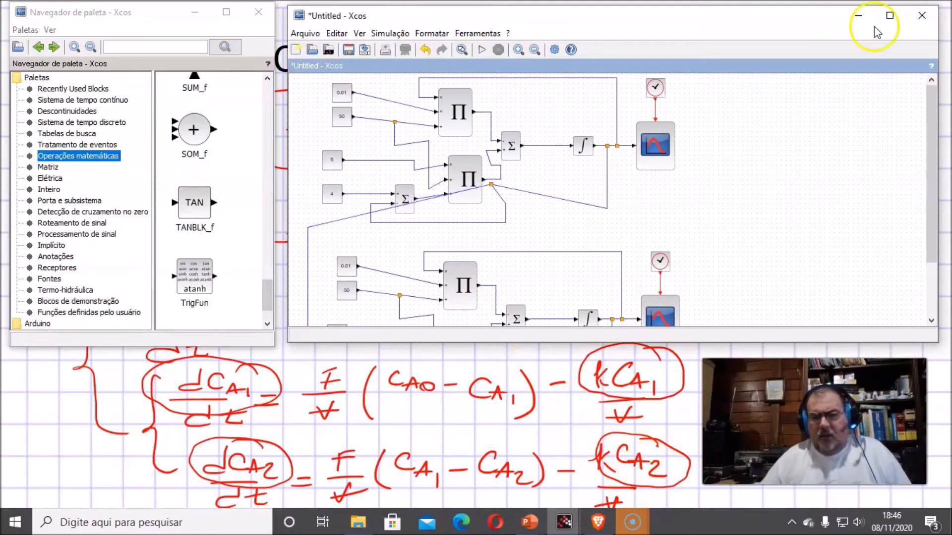
click(894, 23)
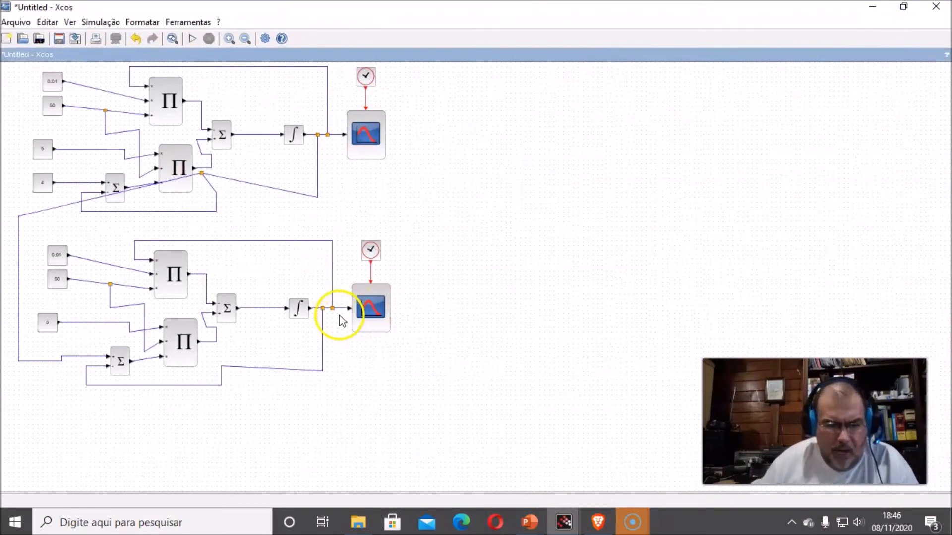
double_click(298, 314)
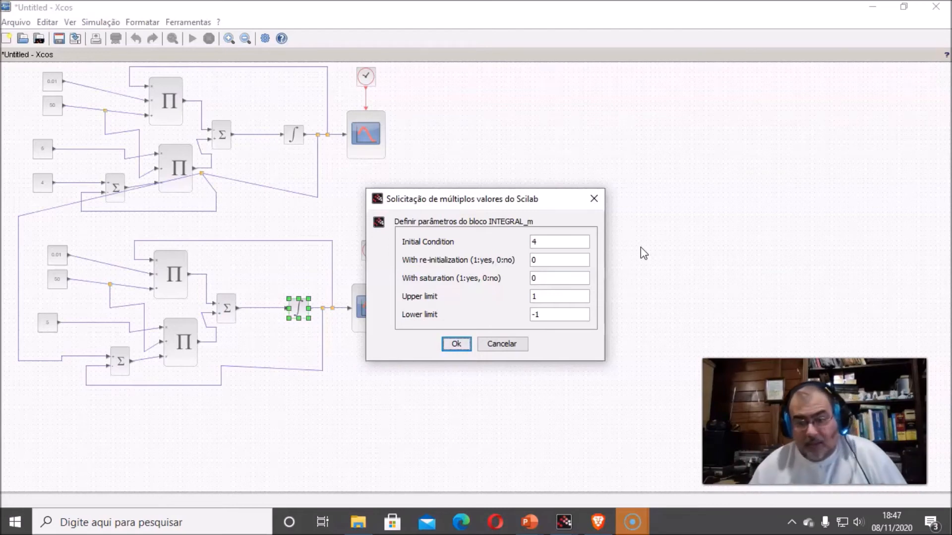
double_click(542, 241)
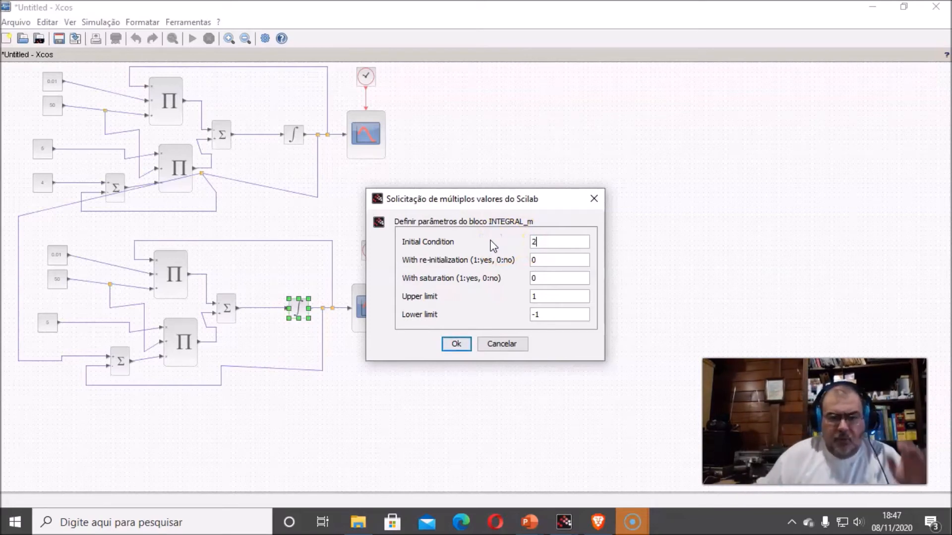
click(457, 345)
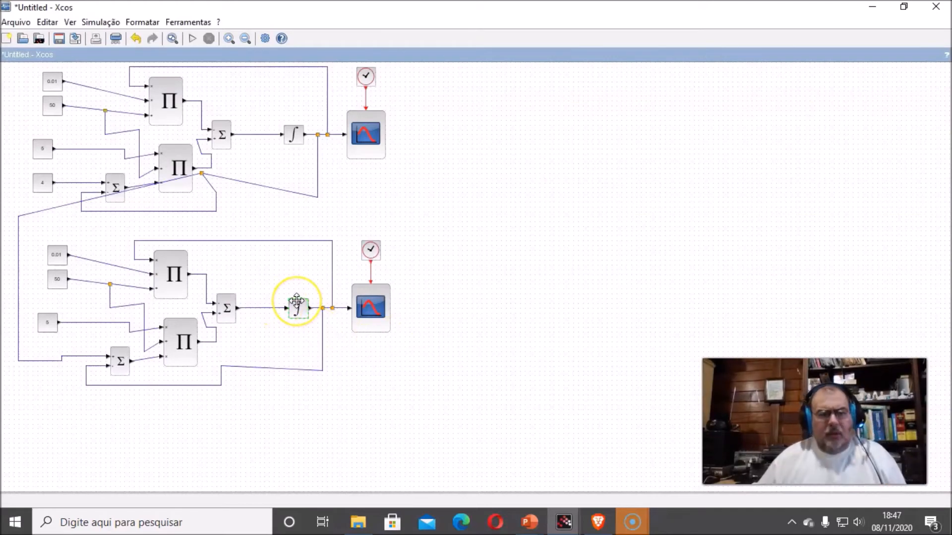
click(653, 265)
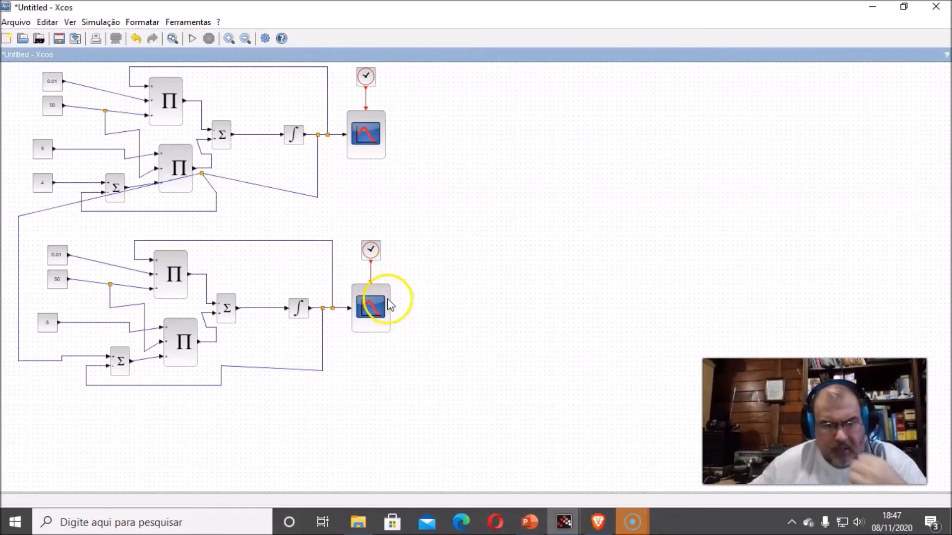
Delete the clock and the scope from the lower copy of the diagram.
click(371, 250)
key(Delete)
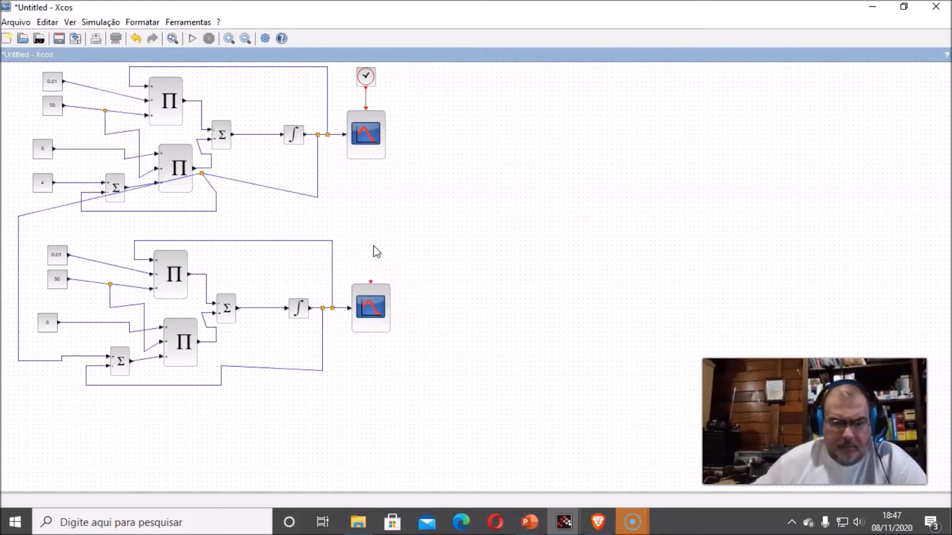
click(369, 308)
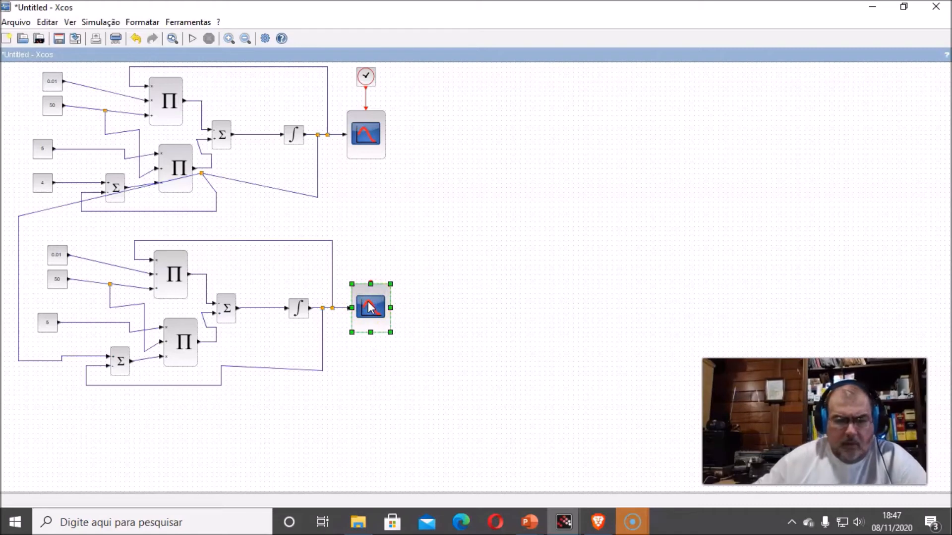
key(Delete)
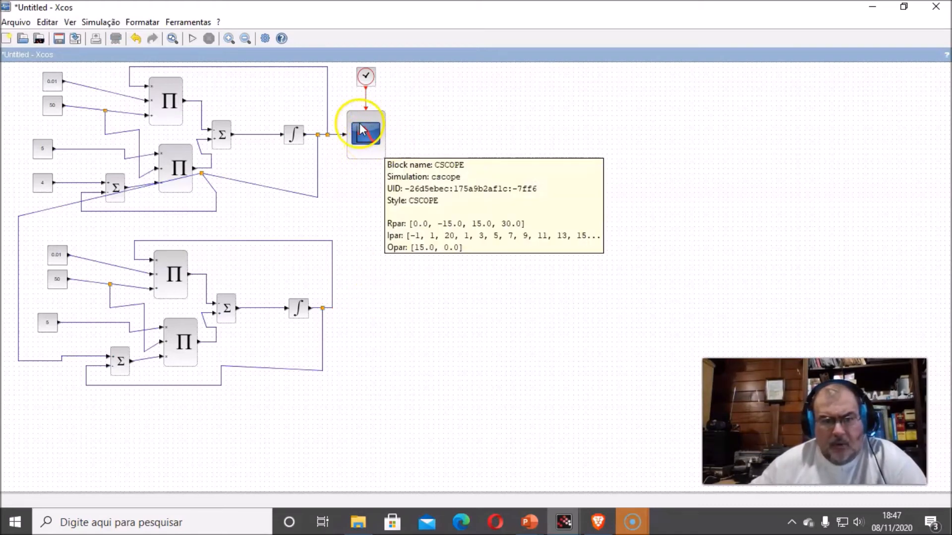
Add a CMSCOPE block from the Receptores palette to the free area beyond and below the upper diagram's scope.
click(366, 138)
click(904, 6)
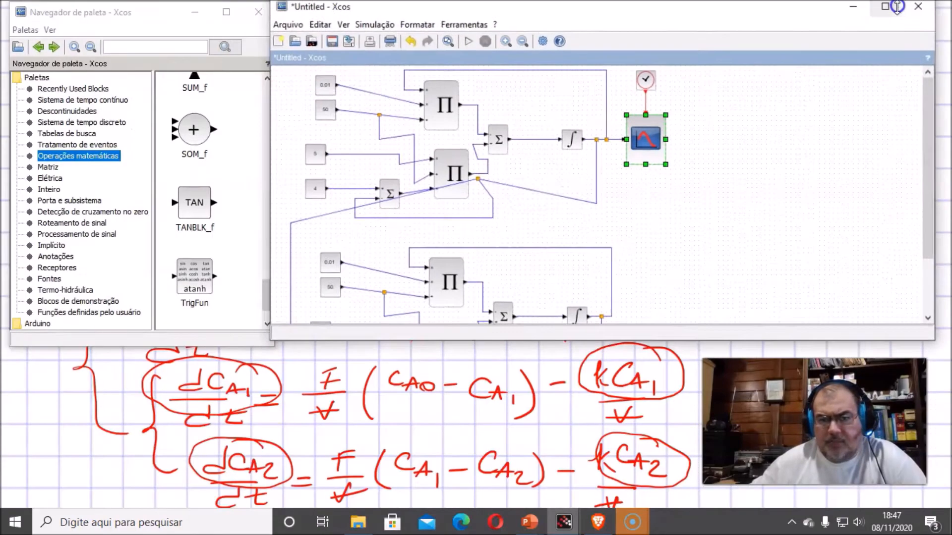
click(49, 279)
click(55, 268)
scroll(211, 245, down, 6)
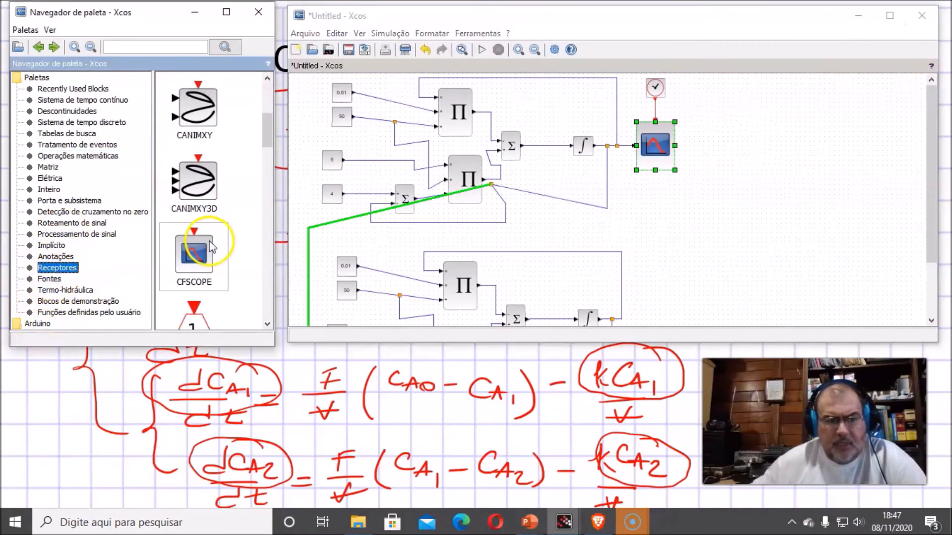
scroll(212, 246, down, 4)
scroll(210, 246, up, 4)
scroll(209, 243, up, 2)
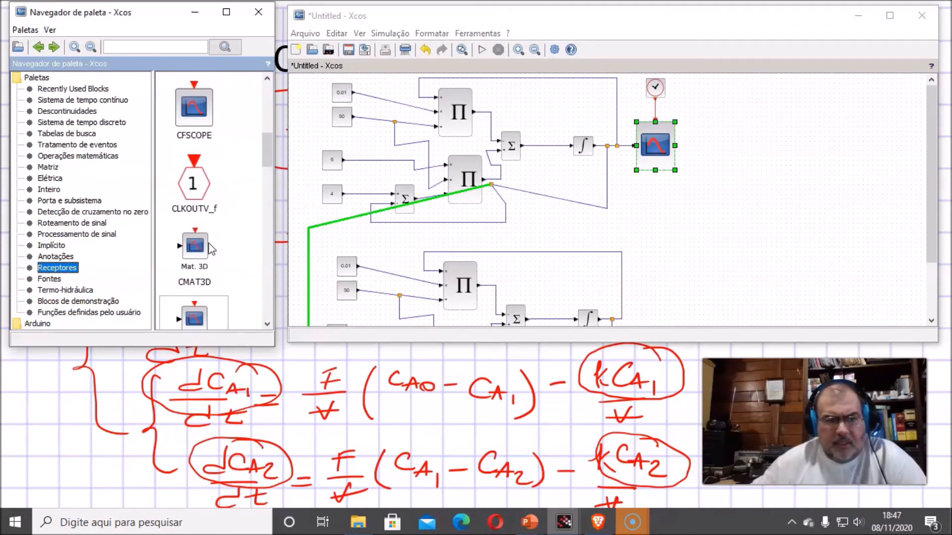
drag(266, 144, 282, 69)
scroll(239, 170, down, 3)
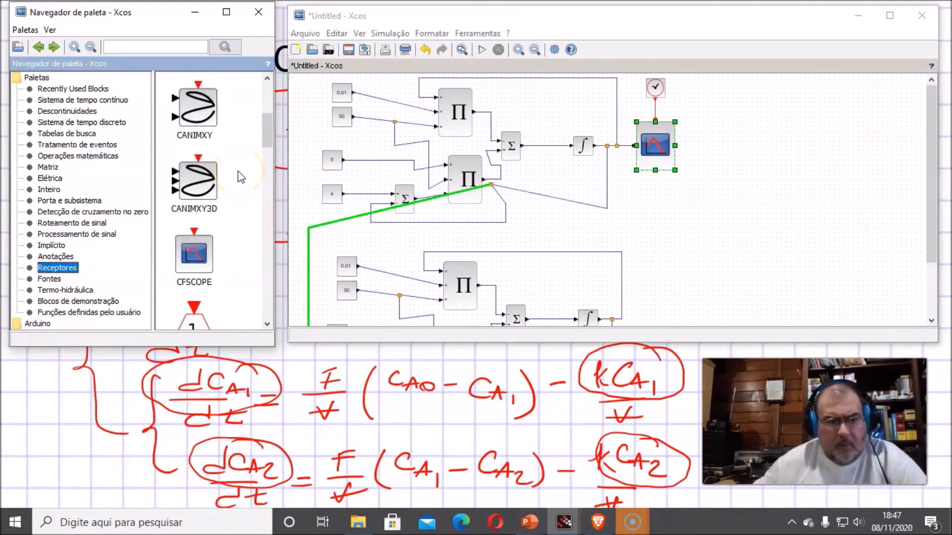
scroll(241, 179, down, 2)
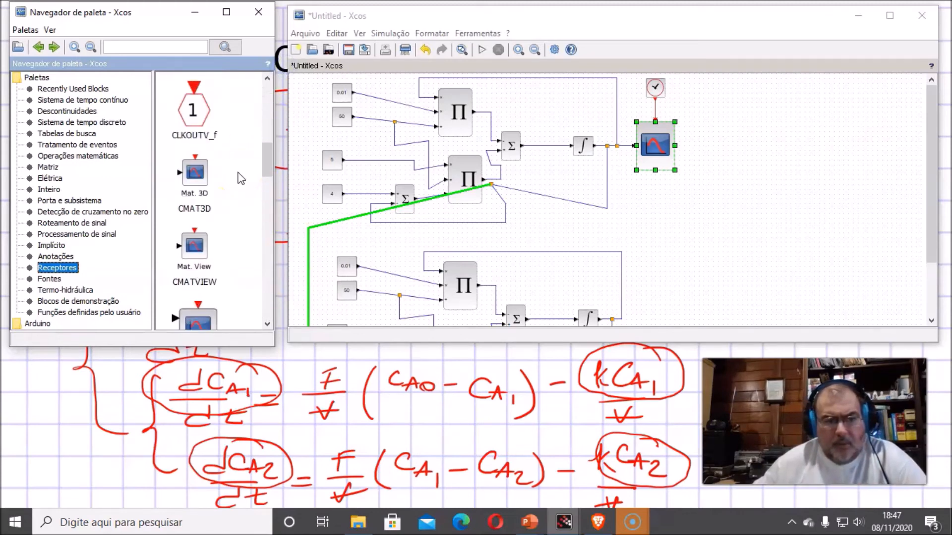
scroll(240, 179, down, 1)
click(200, 268)
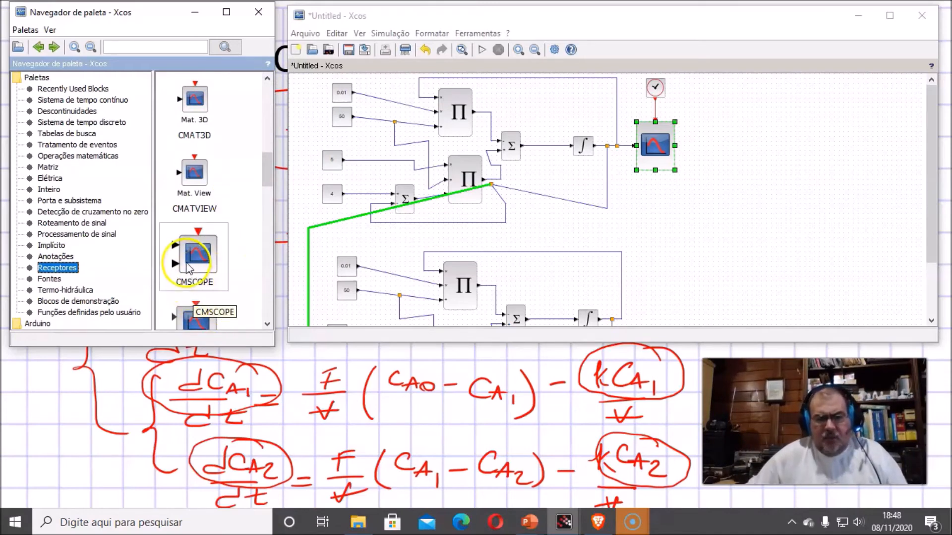
drag(186, 261, 741, 250)
click(720, 223)
click(798, 254)
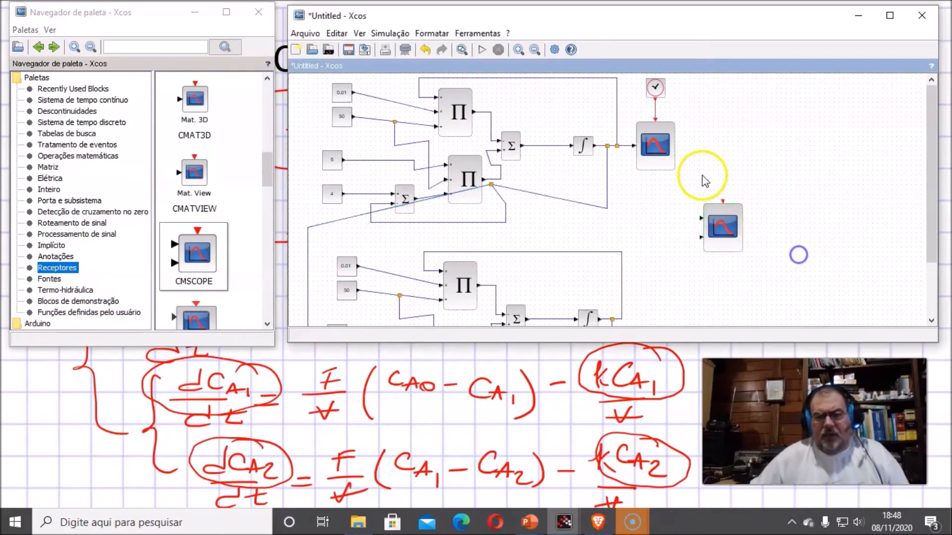
Delete the upper diagram's single-input scope and branch its integrator feedback line to the CMSCOPE's first input.
click(652, 147)
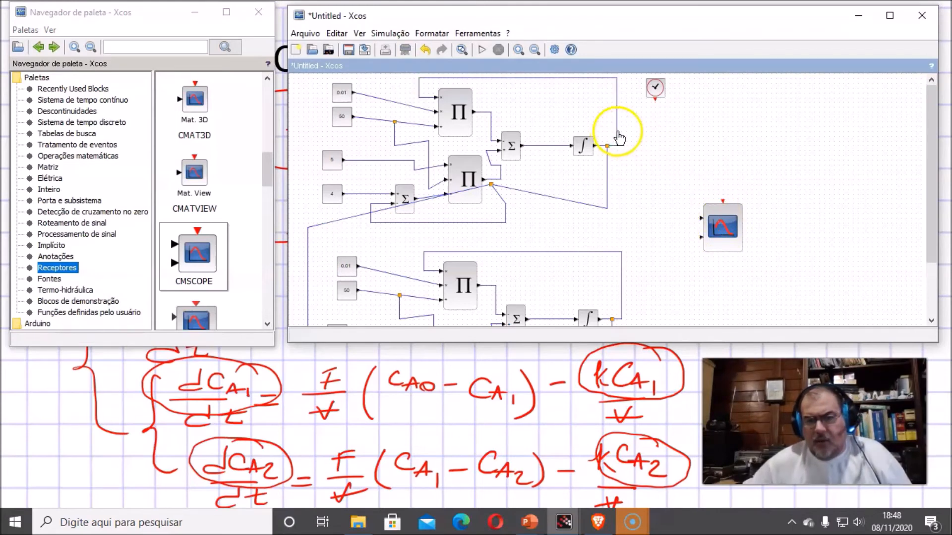
drag(614, 132, 667, 134)
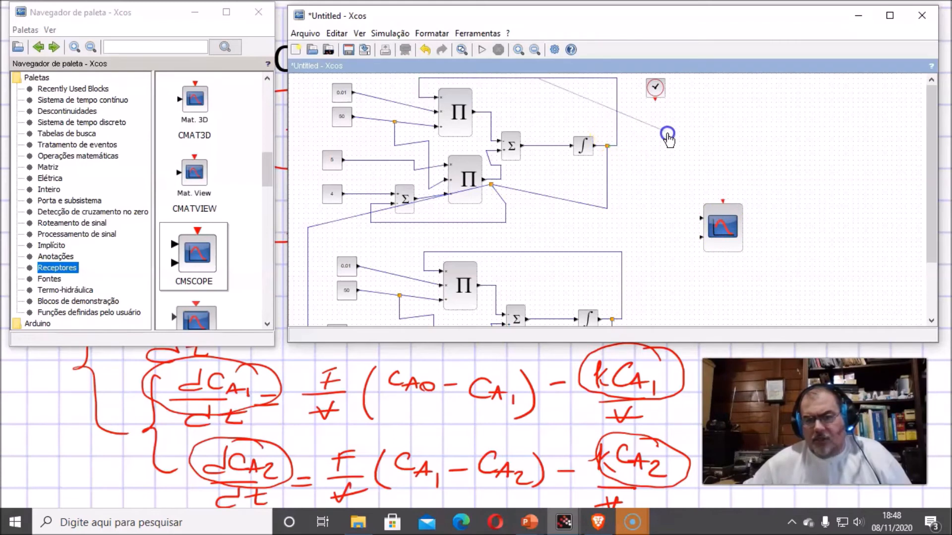
click(669, 214)
click(701, 218)
click(747, 149)
click(683, 236)
Branch the lower diagram's feedback line to the CMSCOPE's second input, and place the clock above the scope, linked to its event input.
drag(621, 293, 697, 295)
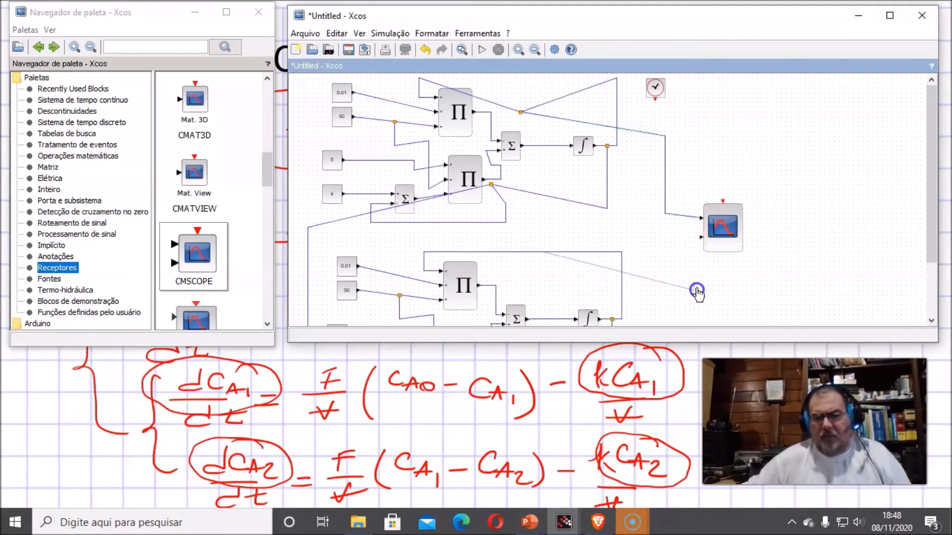
click(679, 233)
click(702, 240)
click(748, 134)
click(800, 97)
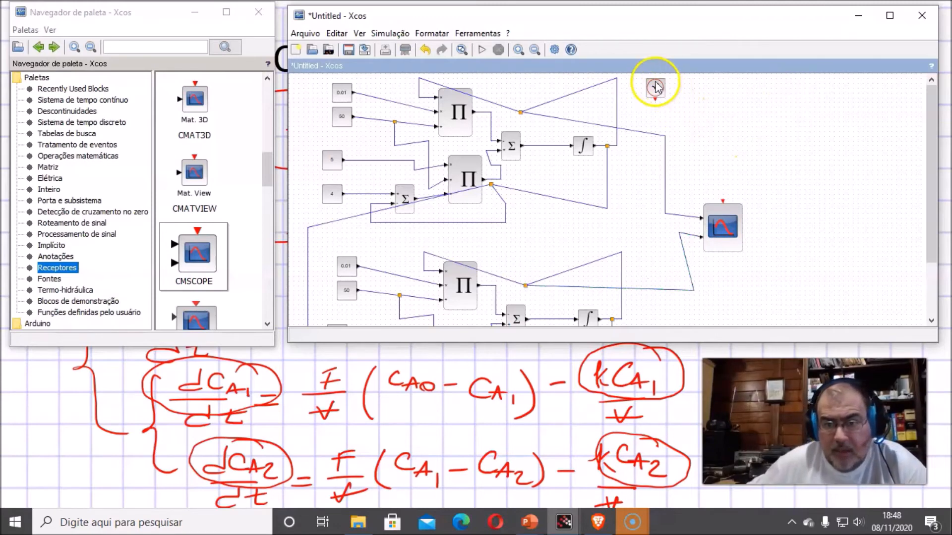
drag(654, 81, 723, 203)
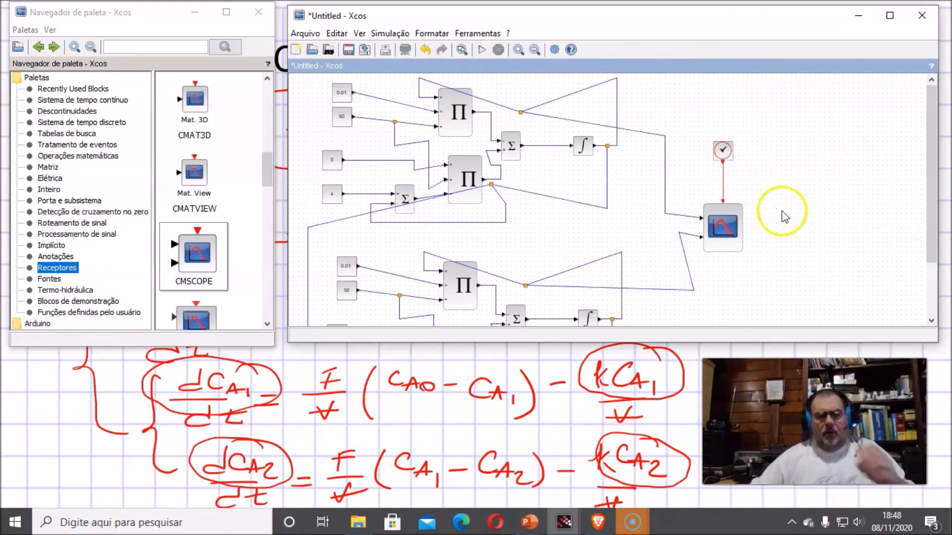
Set the CMSCOPE's refresh periods to 100 100, Ymax vector to 10 10 and Ymin vector to 0 0.
double_click(723, 226)
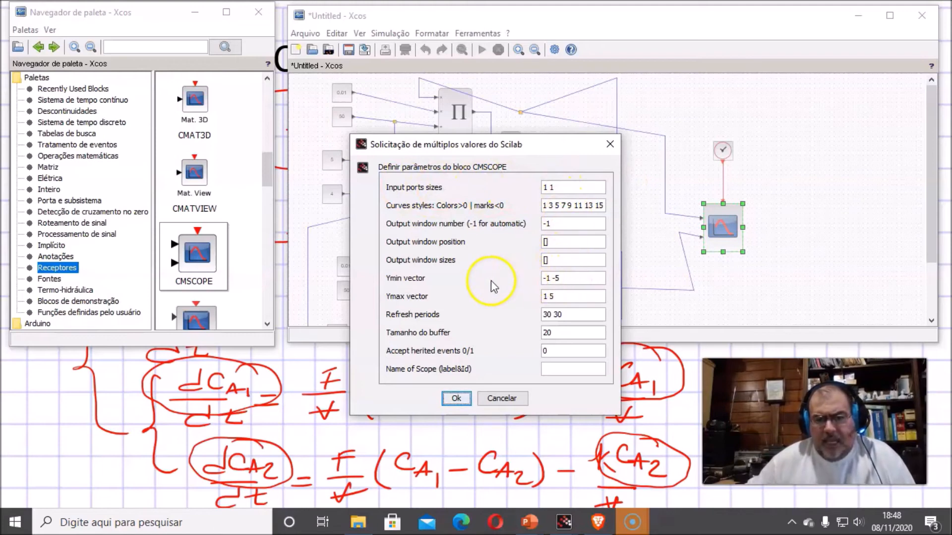
drag(585, 315, 512, 315)
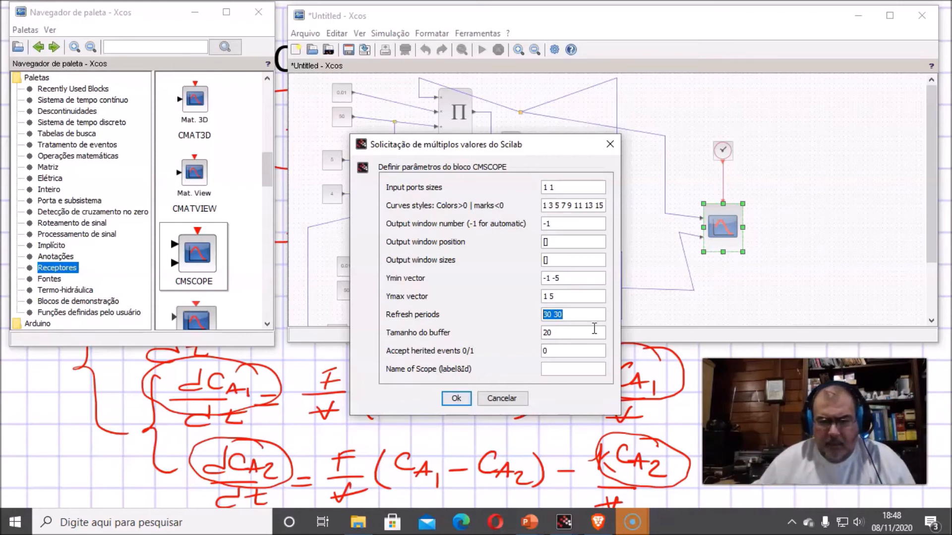
text(10)
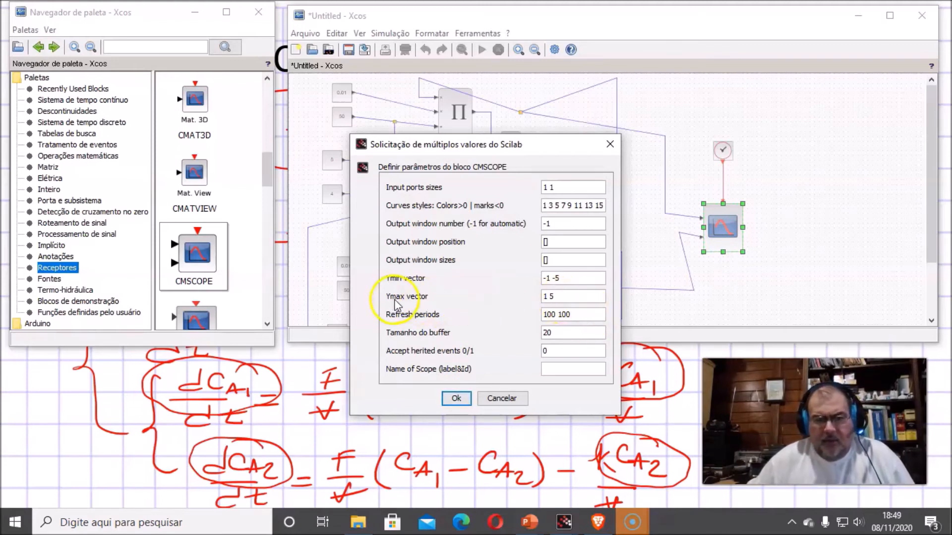
drag(569, 298, 508, 300)
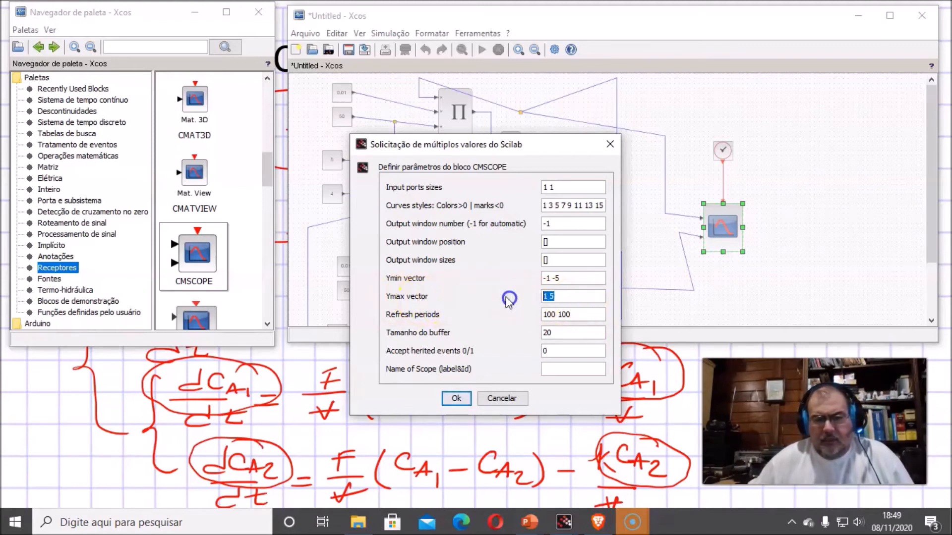
text(10)
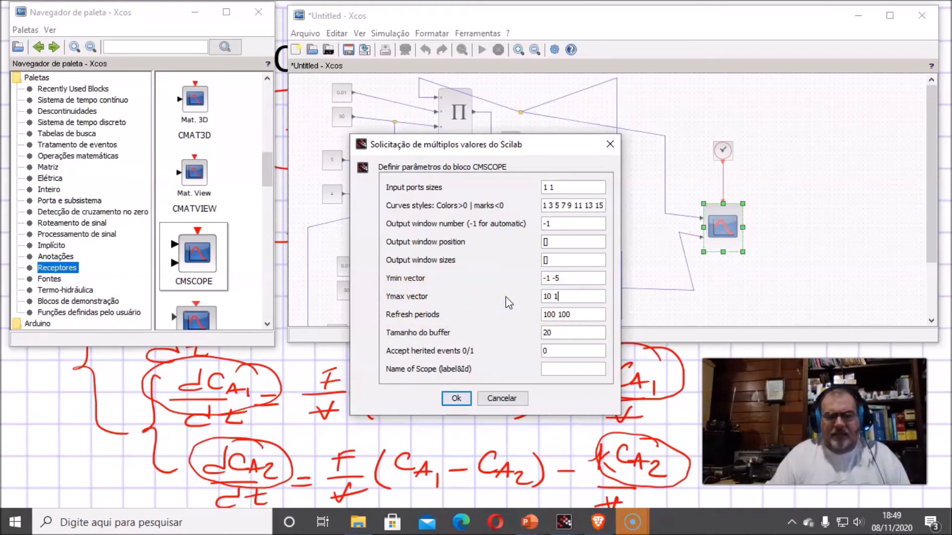
drag(578, 278, 515, 274)
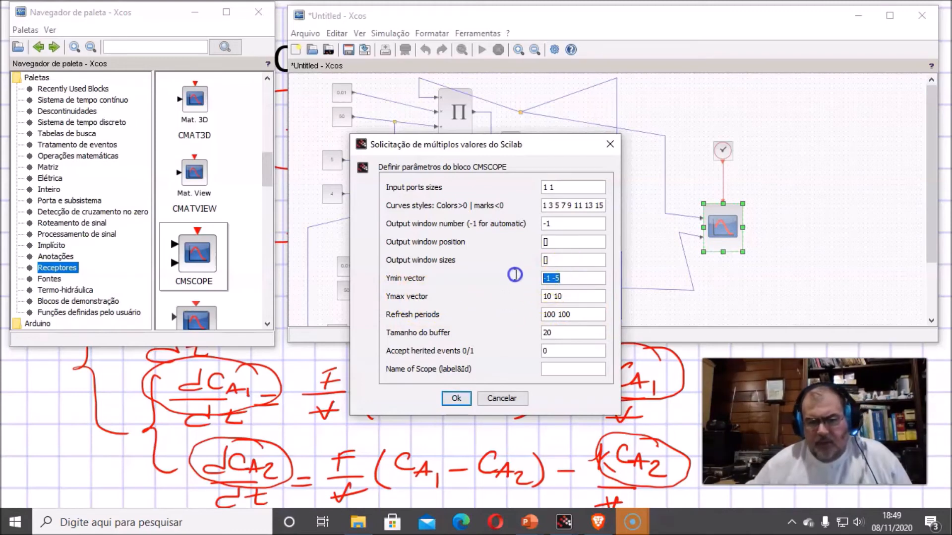
text(0 0)
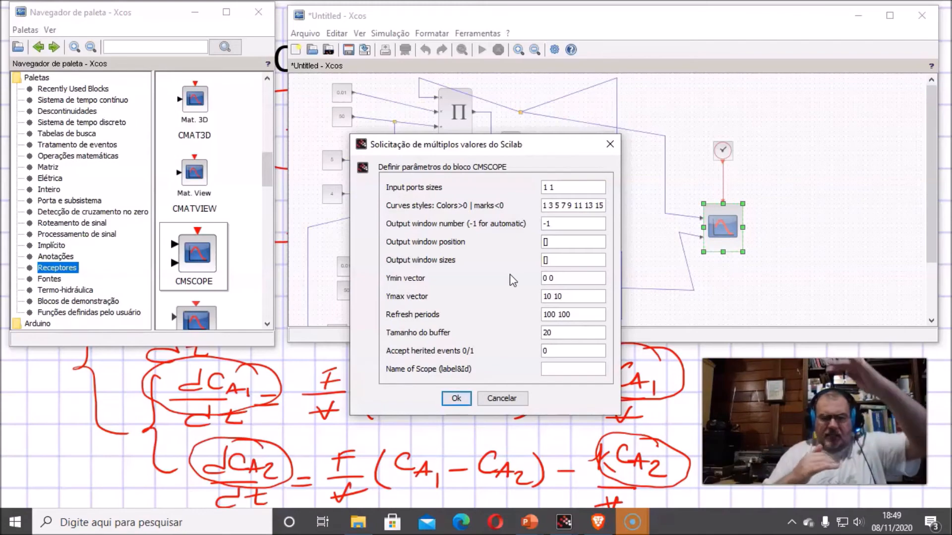
click(456, 397)
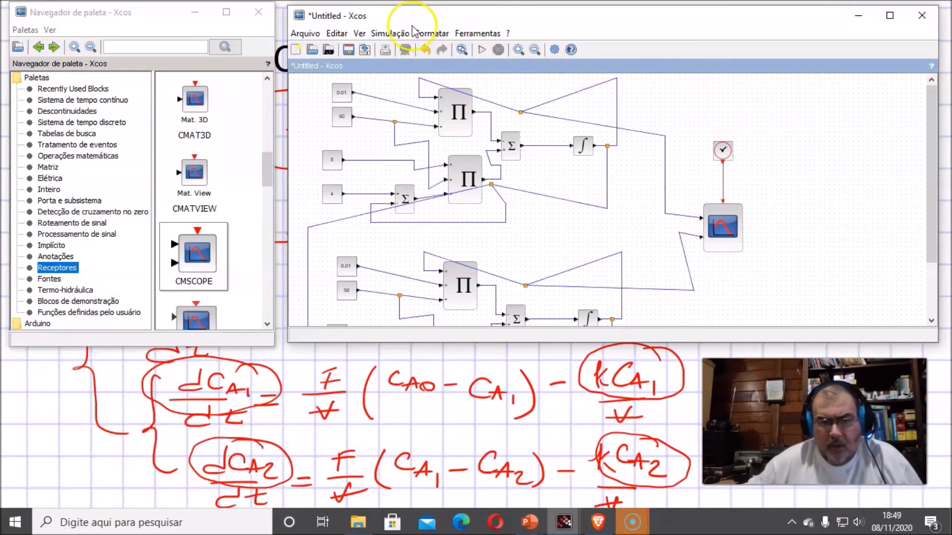
Set the simulation's final integration time to 100, with Sundials/CVODE - BDF - NEWTON as the solver.
click(390, 34)
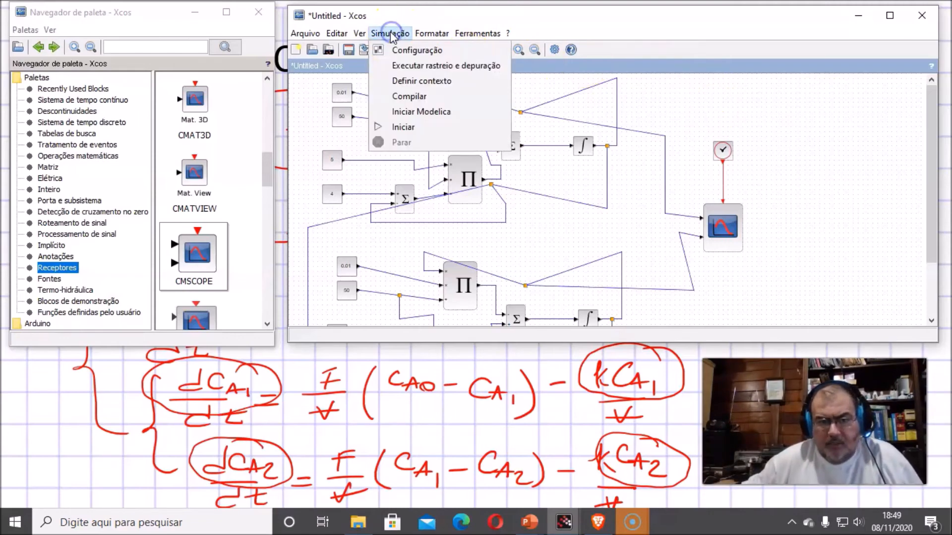
click(411, 50)
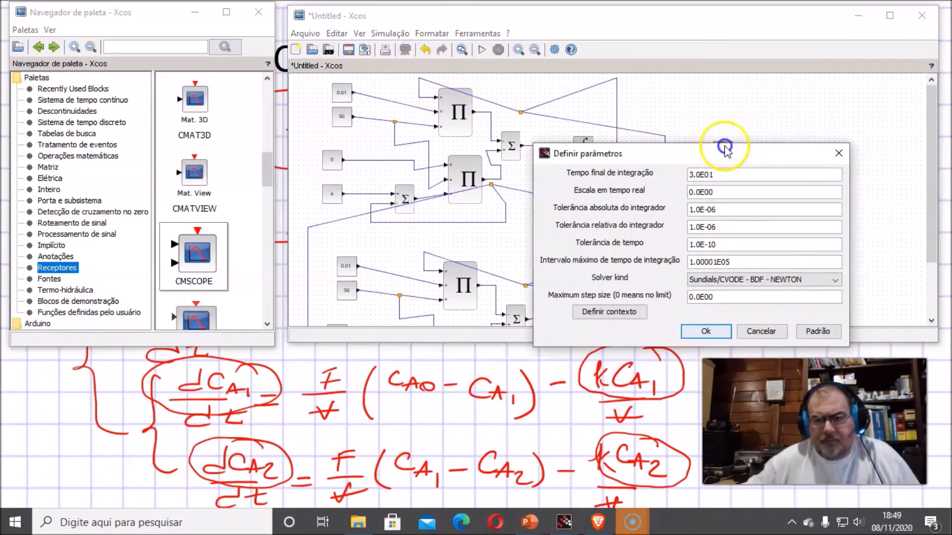
double_click(705, 129)
text(100)
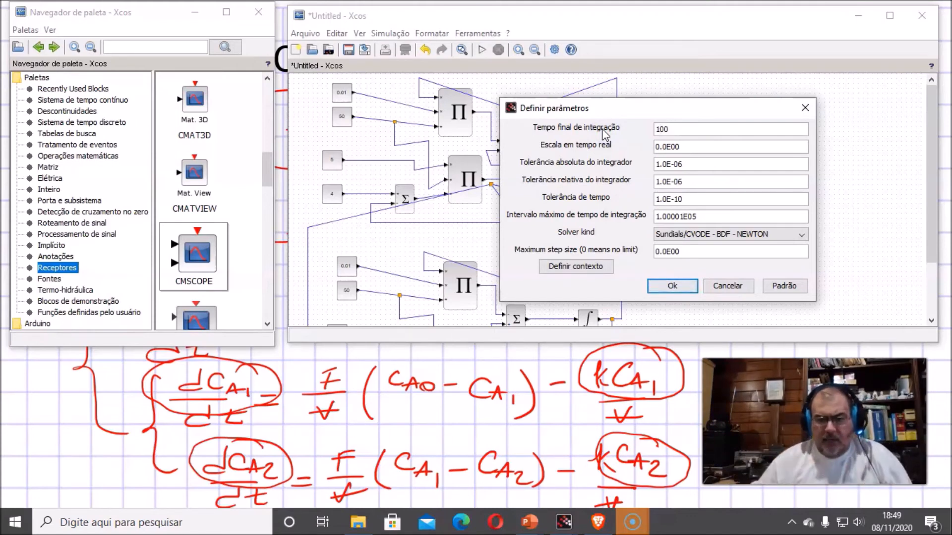
click(750, 237)
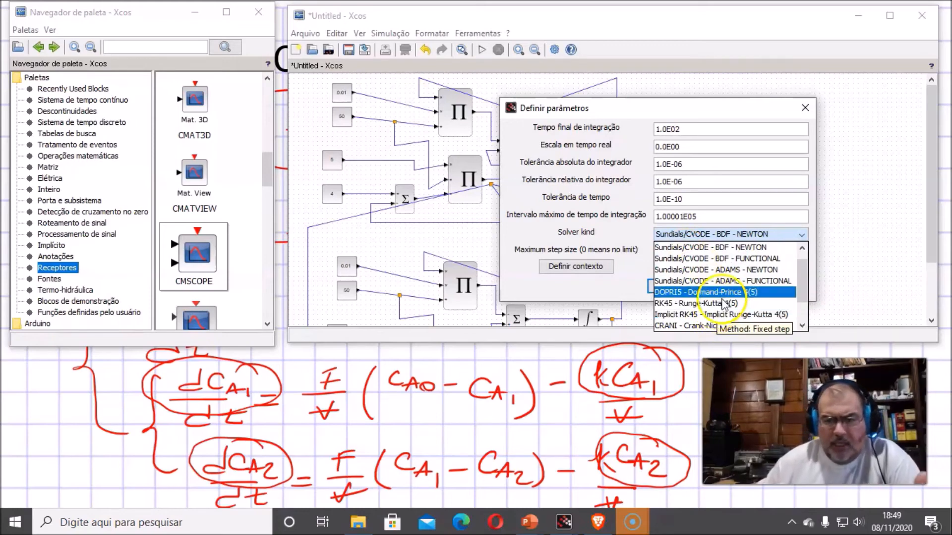
click(747, 247)
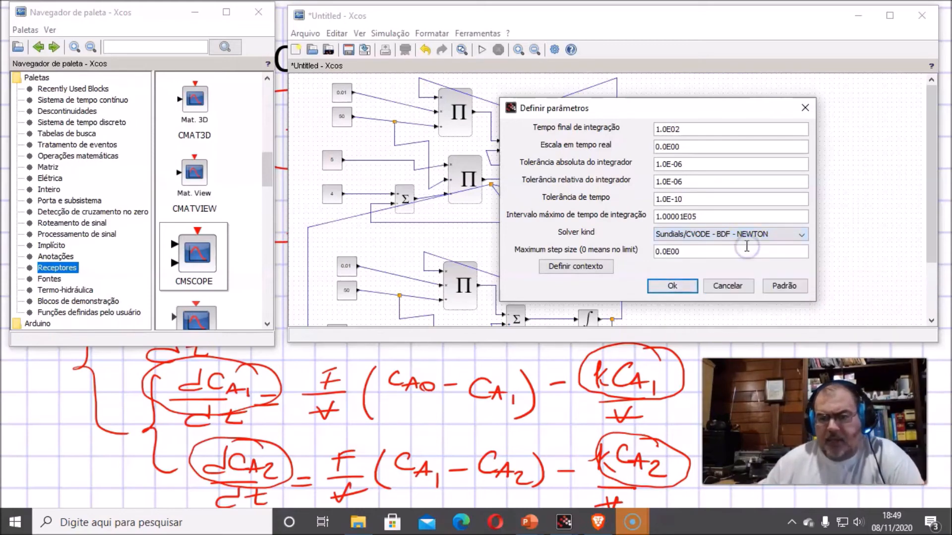
click(672, 289)
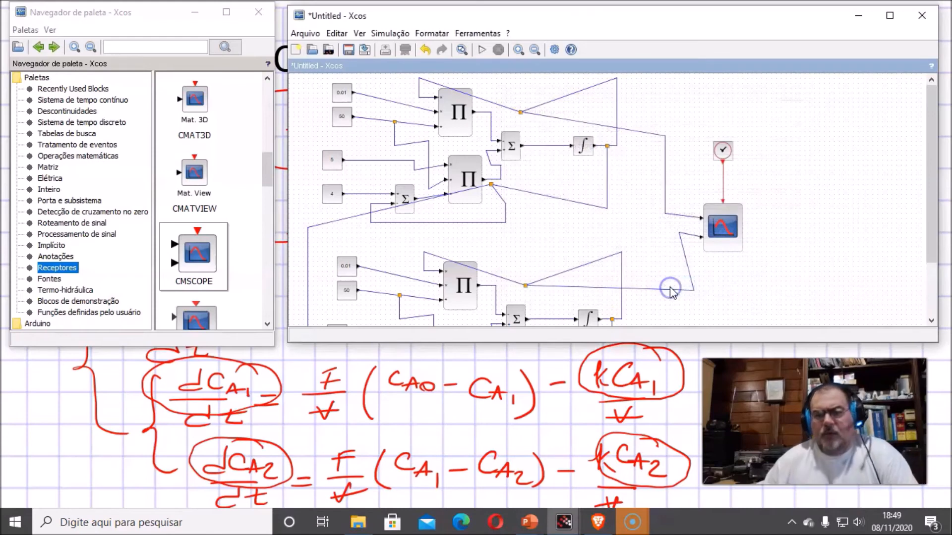
Save the diagram to the desktop as exemplo_dois_reatores_EBQ_2020.
click(316, 36)
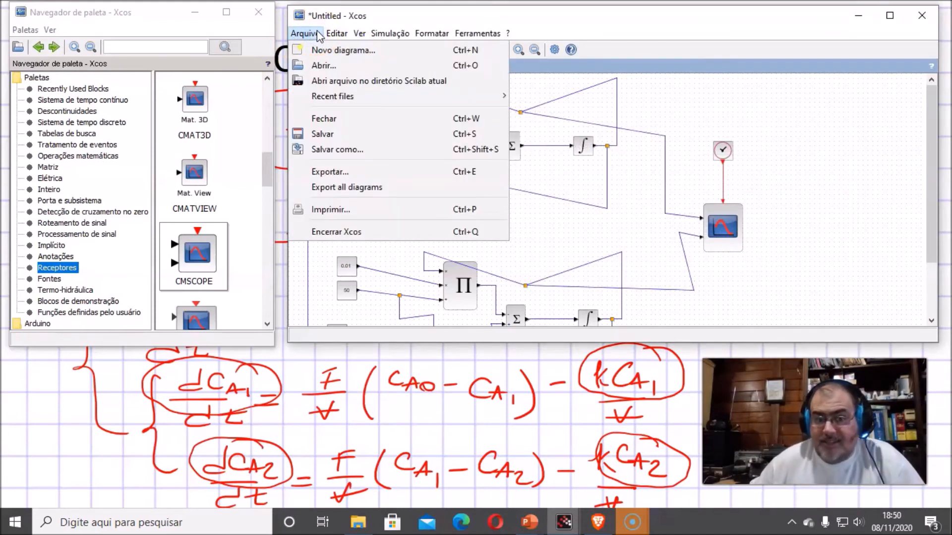
click(340, 149)
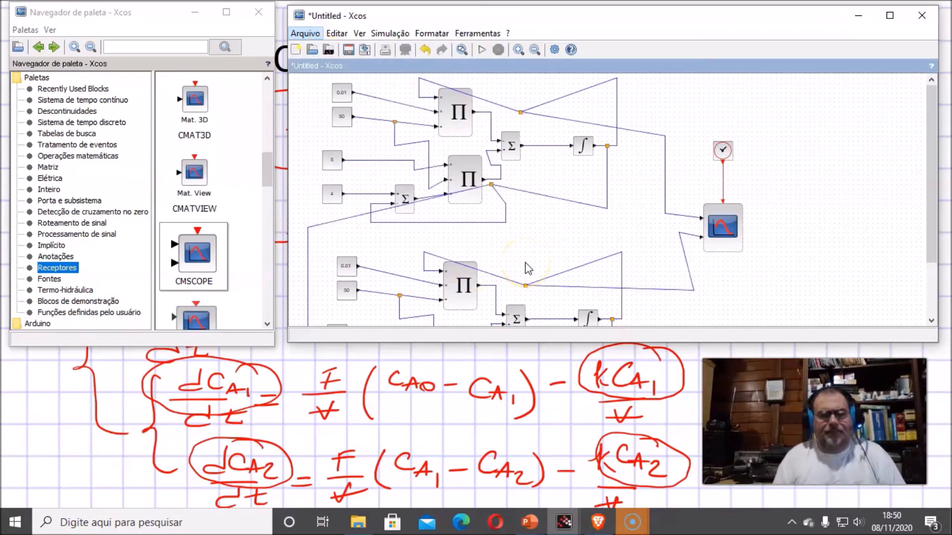
click(433, 168)
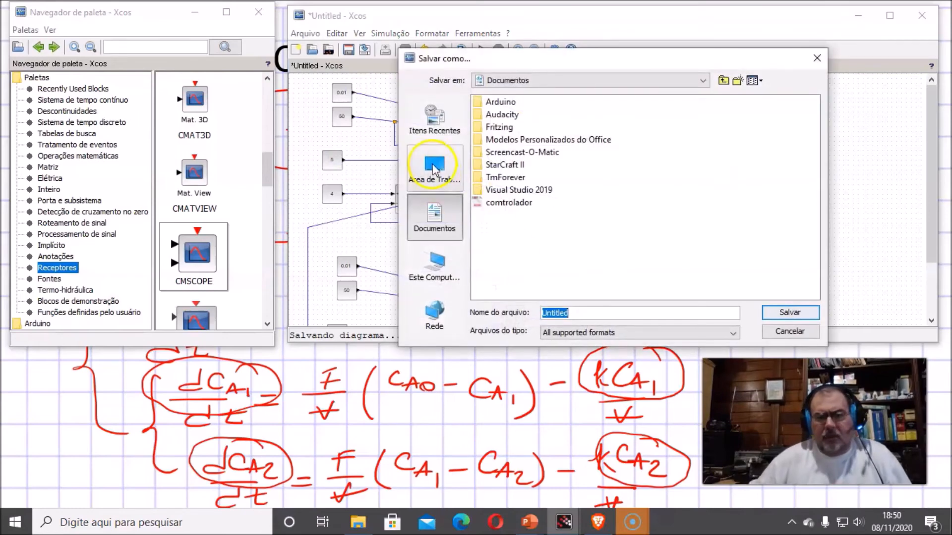
click(582, 312)
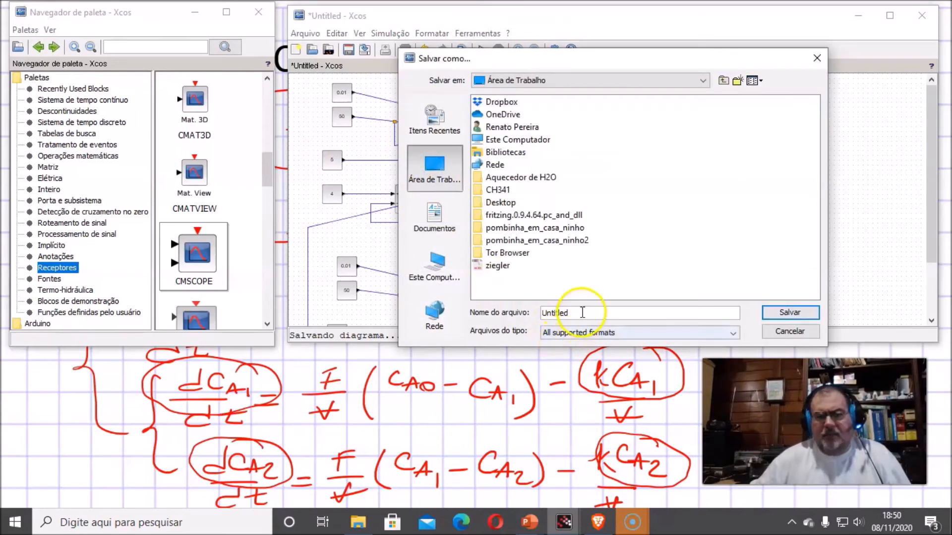
key(BackSpace)
key(BackSpace)
key(BackSpace)
key(BackSpace)
key(BackSpace)
key(BackSpace)
key(BackSpace)
key(BackSpace)
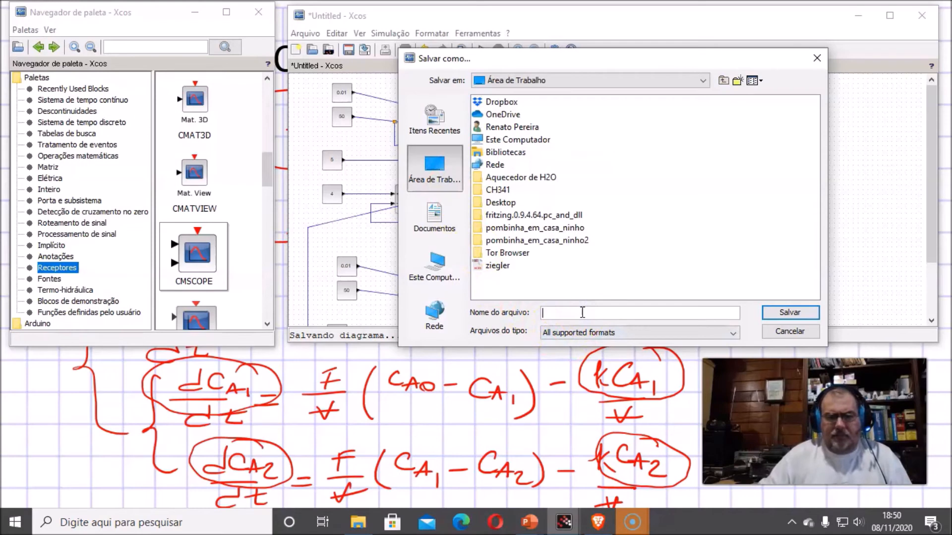
text(exemplo_dois_reatores_EBQ_2020)
key(Return)
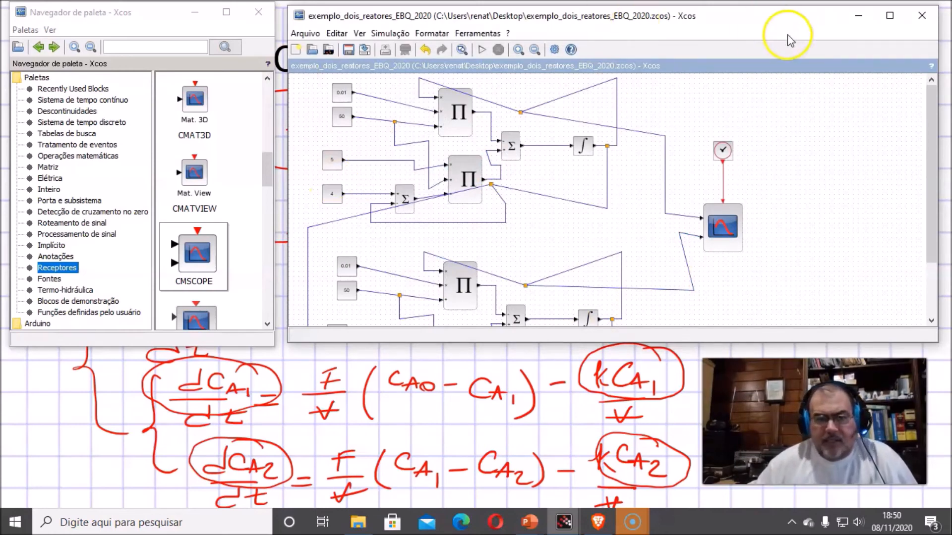
Run the simulation and examine both concentration curves in the enlarged graph window, closing it when done.
click(481, 50)
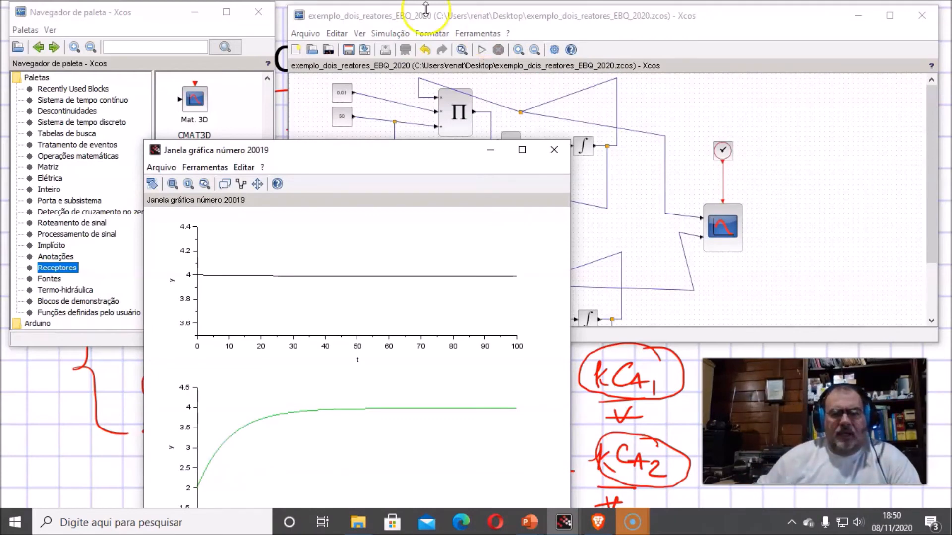
click(521, 151)
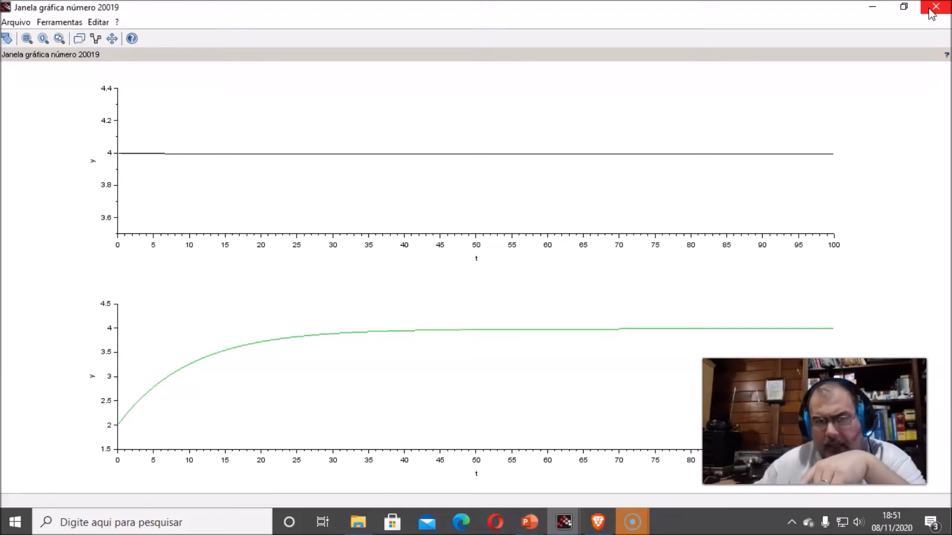
click(934, 10)
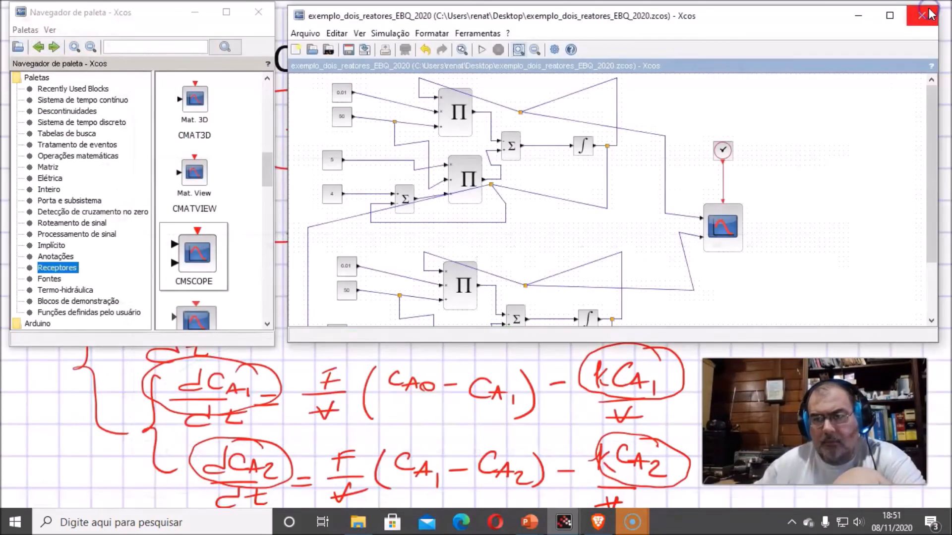
Set the constant blocks with value 5 in the upper and lower reactor diagrams to 0.5.
click(890, 16)
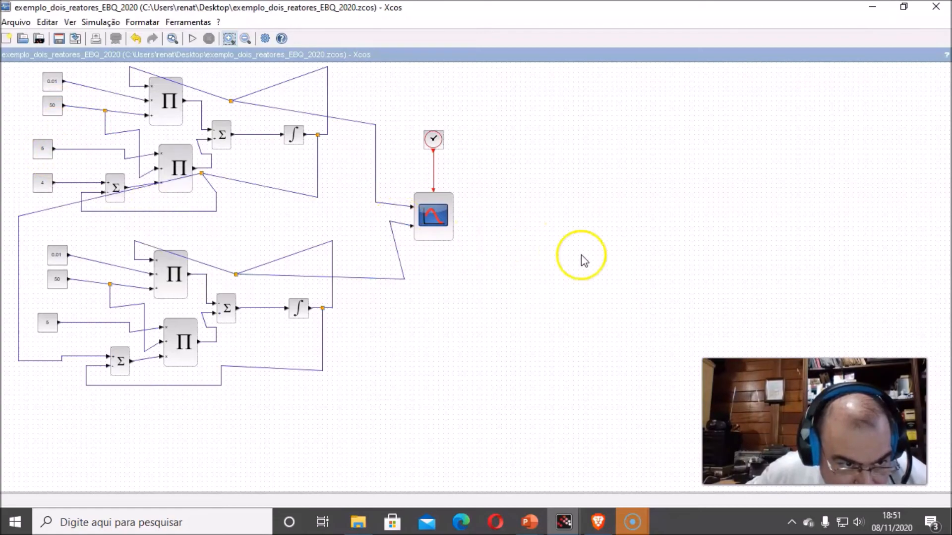
double_click(43, 150)
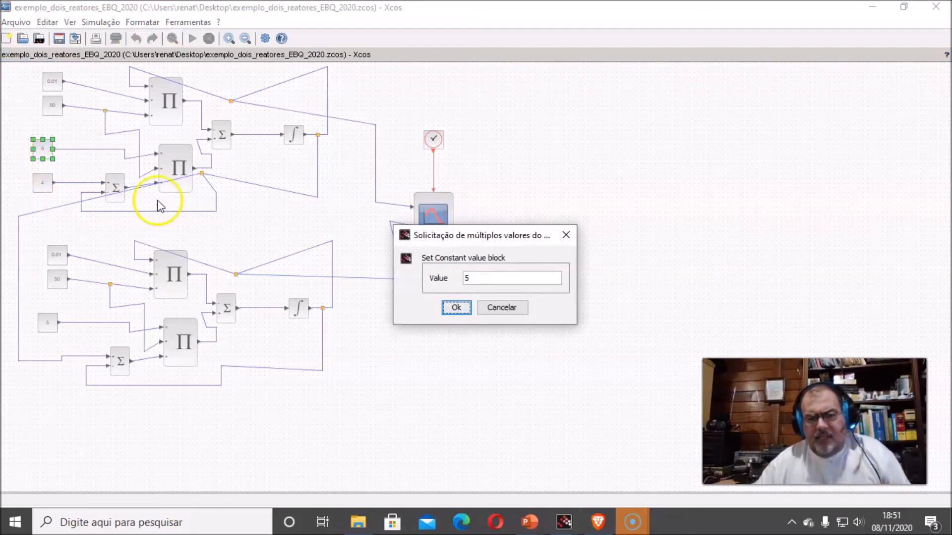
drag(482, 276, 426, 284)
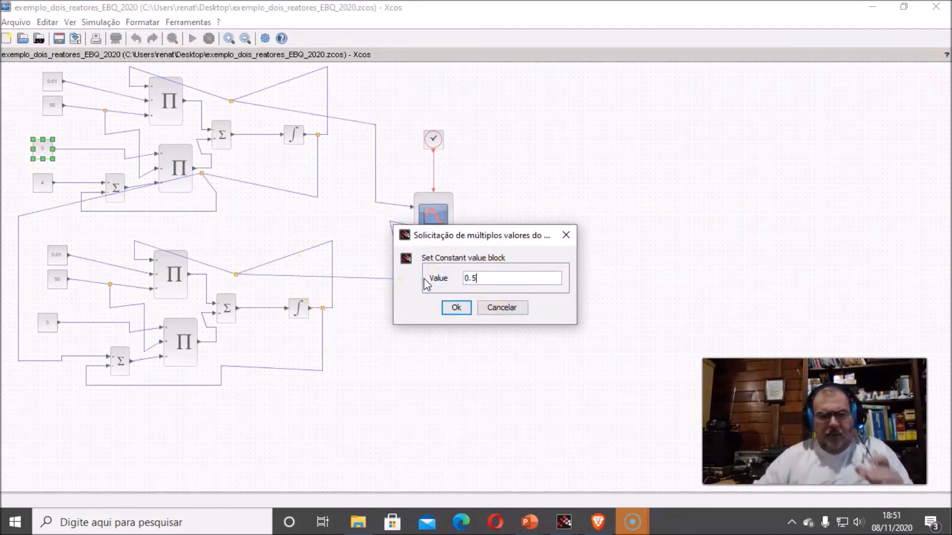
click(455, 308)
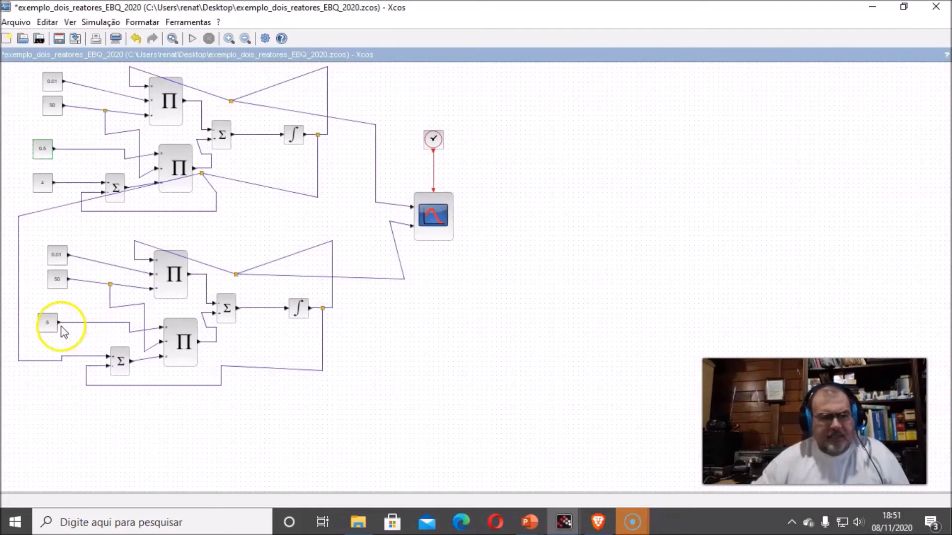
double_click(48, 325)
drag(495, 278, 432, 277)
text(0.5)
click(455, 307)
Set the constant blocks with value 0.01 in the upper and lower reactor diagrams to 0.07.
double_click(51, 83)
key(BackSpace)
text(7)
click(455, 308)
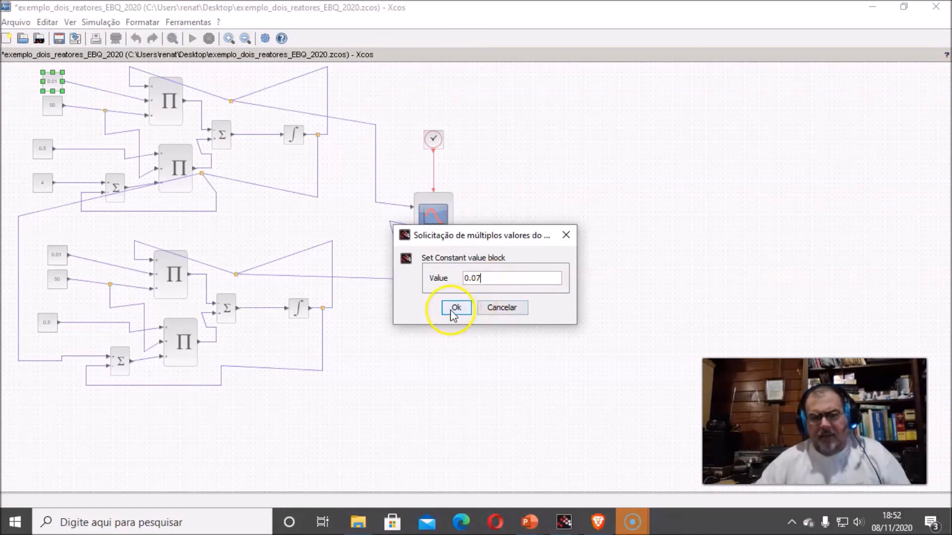
click(56, 258)
double_click(55, 257)
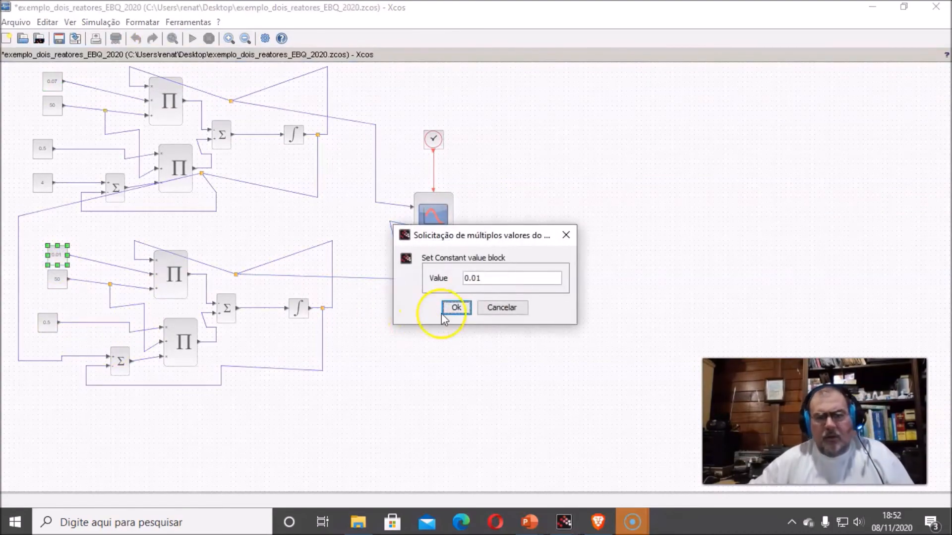
click(499, 276)
key(BackSpace)
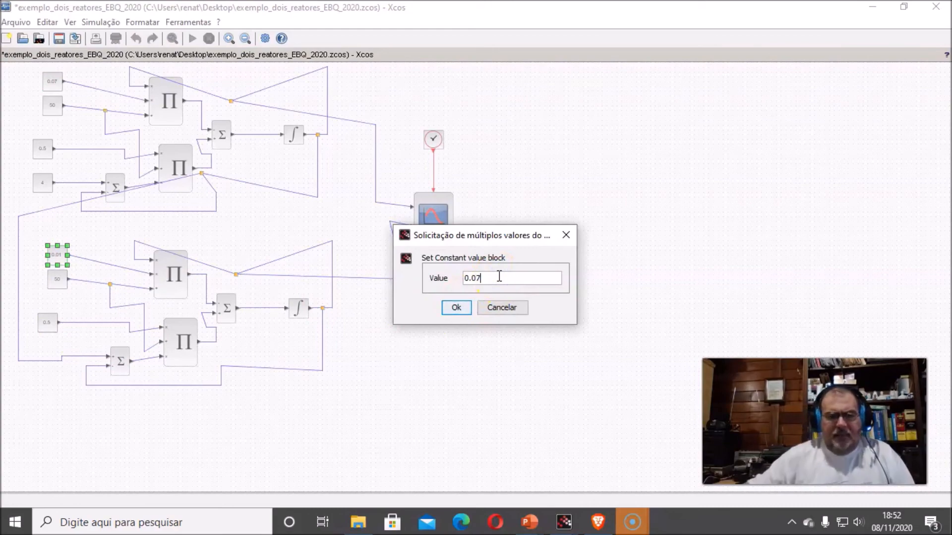
click(456, 307)
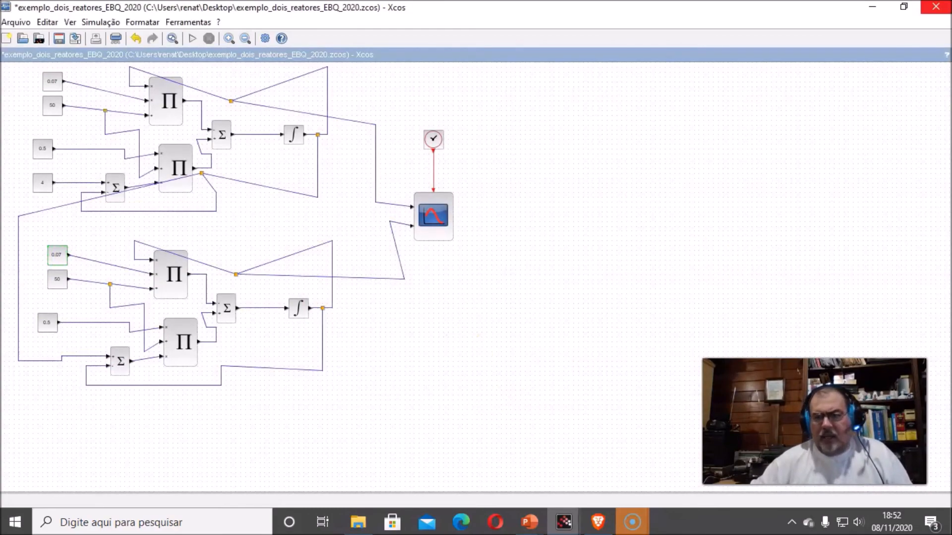
Run the simulation with the new constants, view the curves beside the diagram and close the graph window.
click(903, 7)
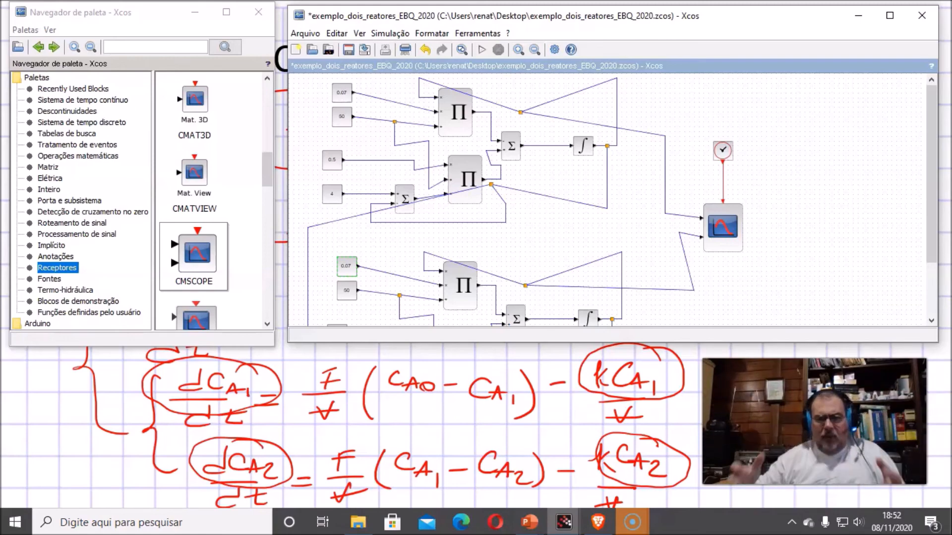
click(890, 15)
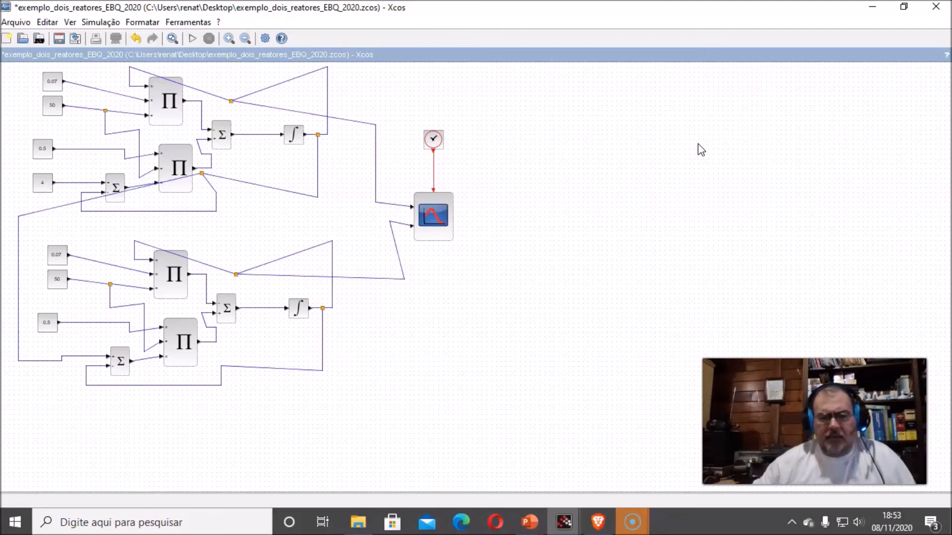
click(193, 39)
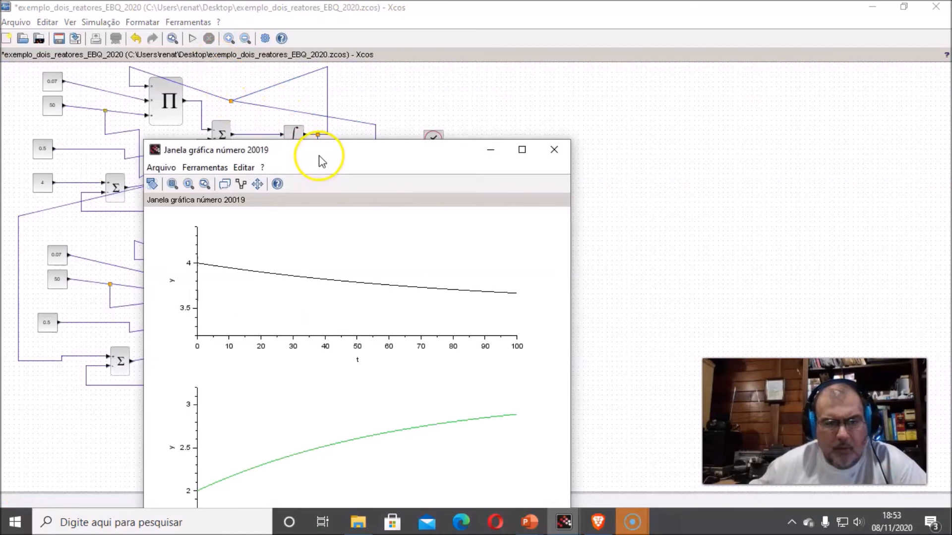
drag(319, 157, 479, 89)
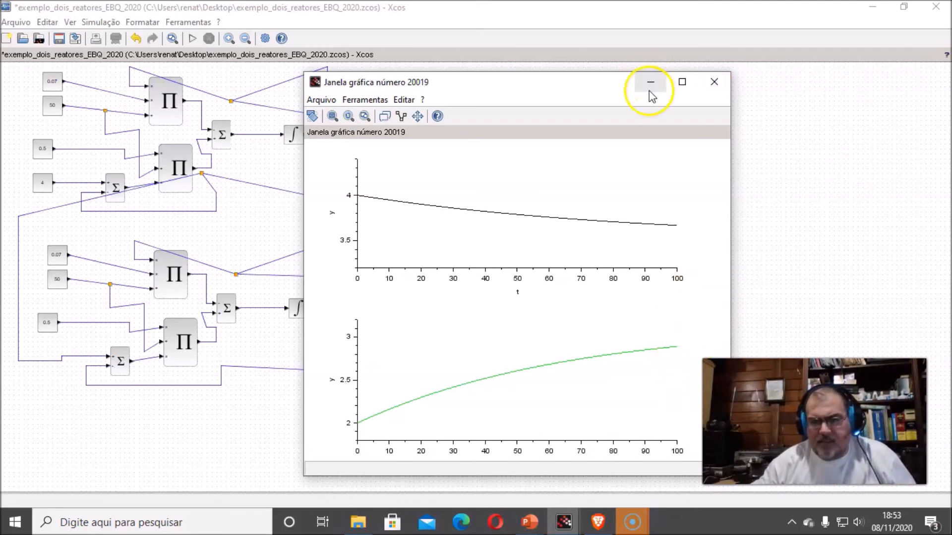
click(714, 82)
Set the CMSCOPE's refresh periods to 1000 1000.
double_click(434, 214)
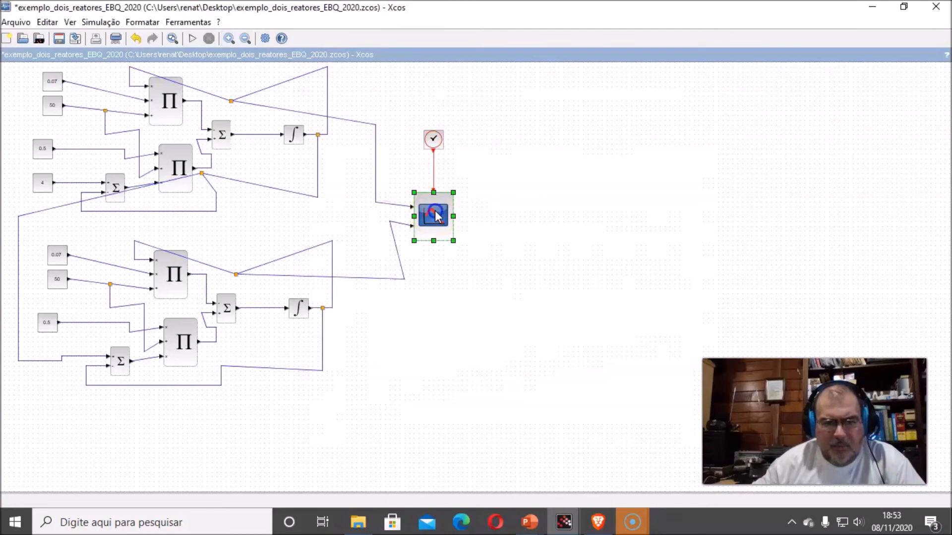
click(556, 314)
text(000 100)
click(575, 314)
text(0)
click(456, 399)
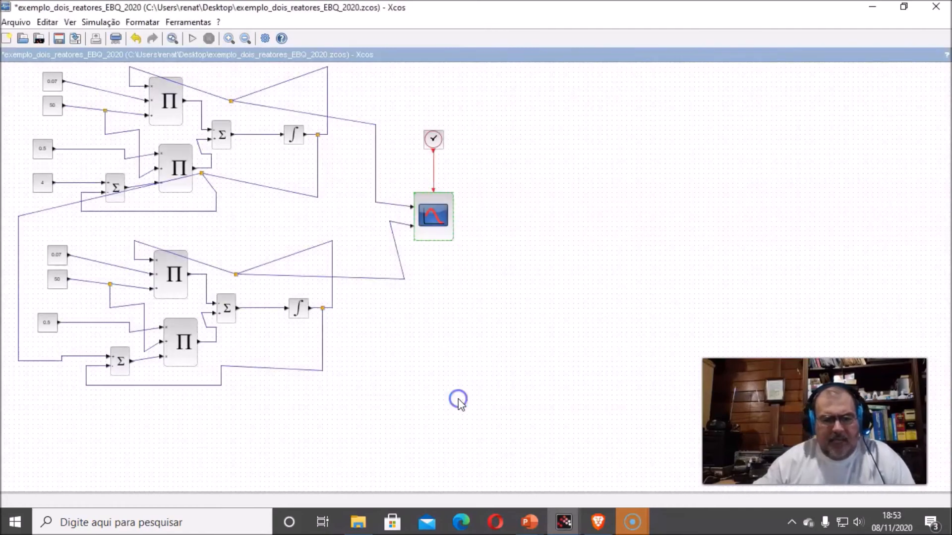
Set the simulation's final integration time to 1000.
click(140, 22)
mouse_move(89, 24)
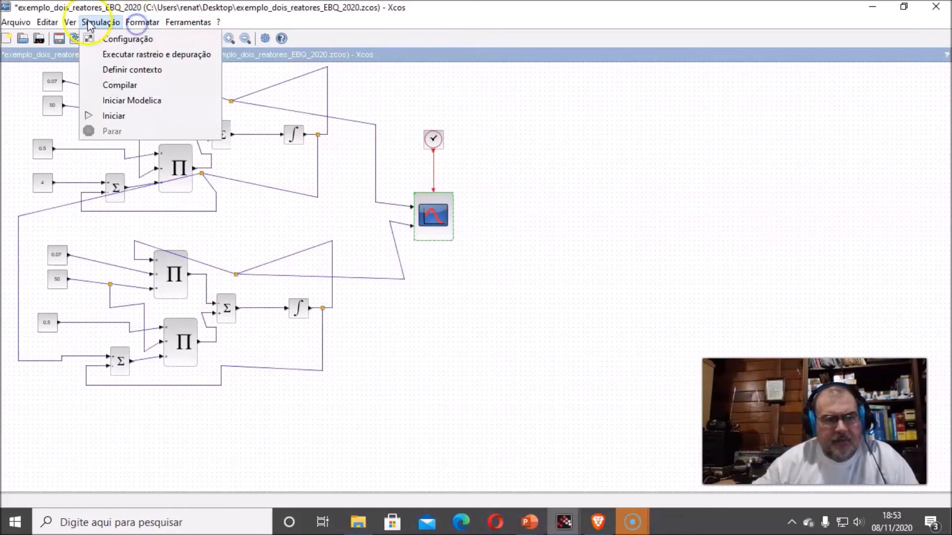
click(114, 38)
drag(675, 309, 581, 310)
text(10)
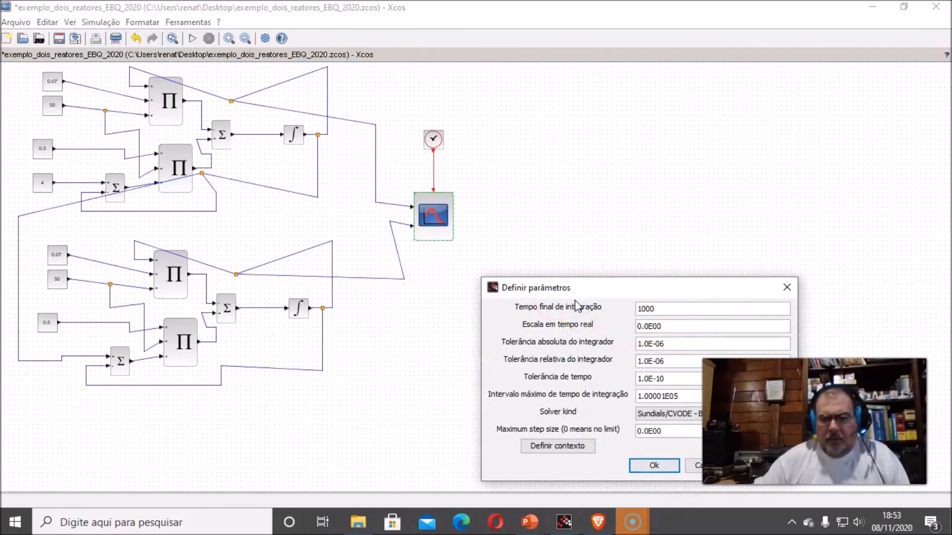
text(00)
click(649, 465)
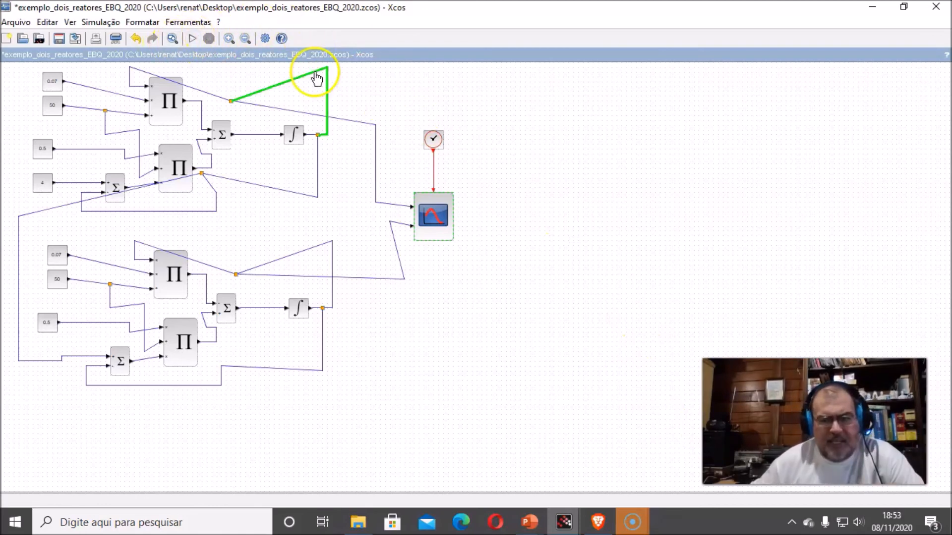
Run the simulation, examine the enlarged curves, and fit the graph window beside the block diagram for comparison.
click(192, 40)
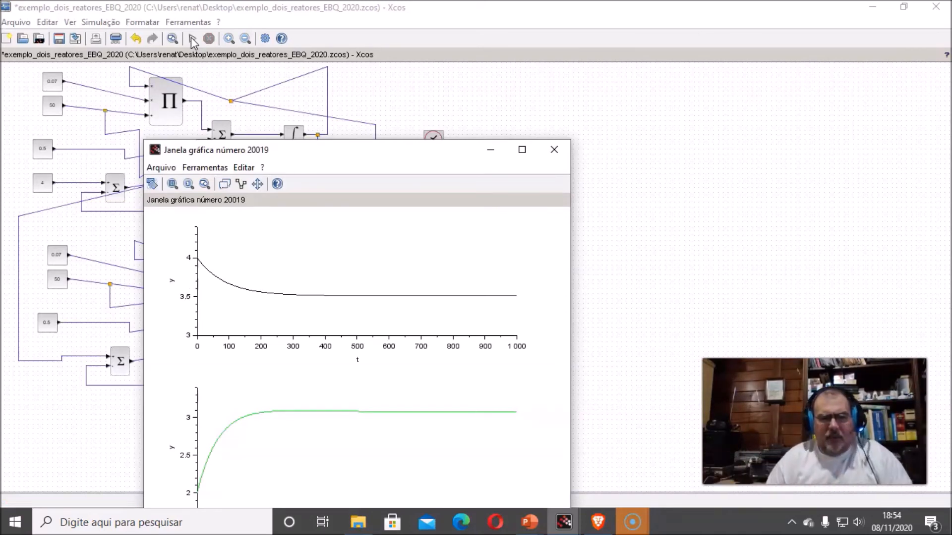
click(520, 149)
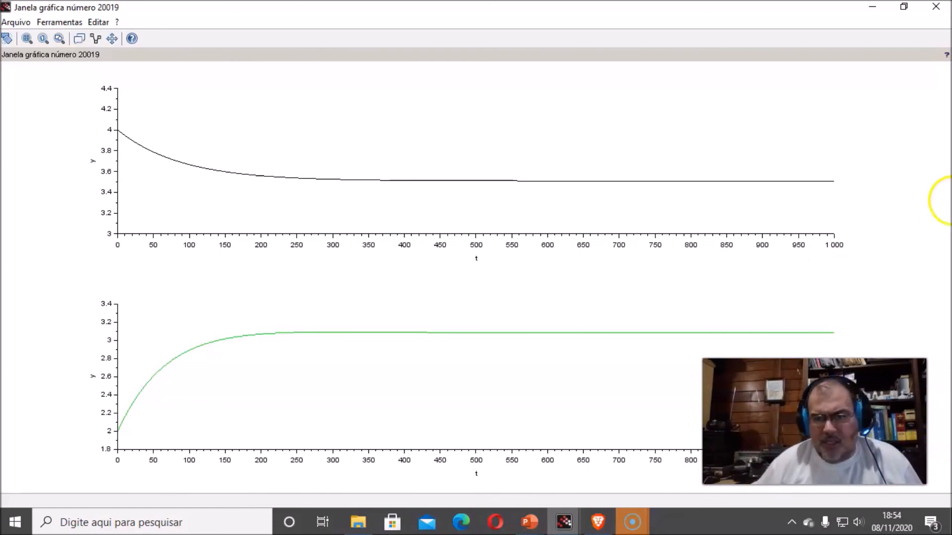
click(902, 6)
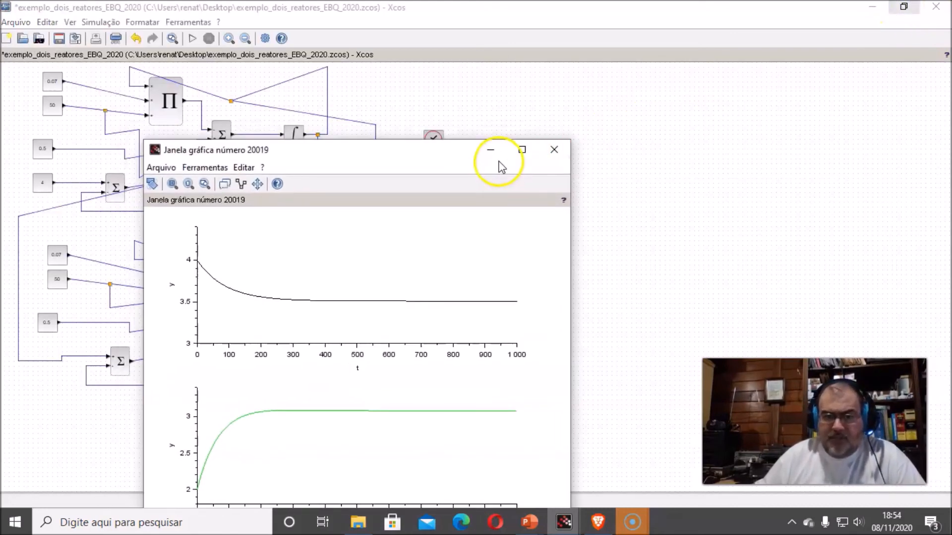
drag(397, 152, 733, 36)
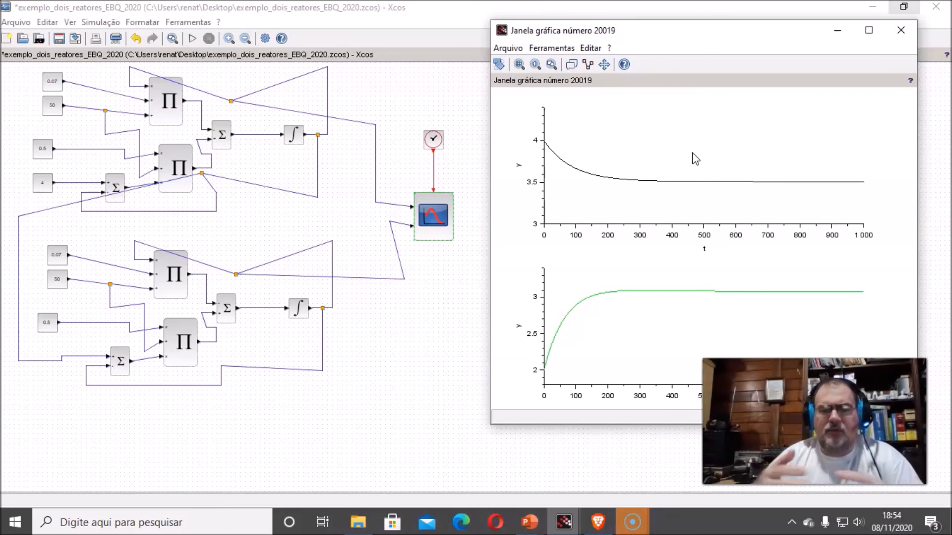
drag(717, 35, 663, 30)
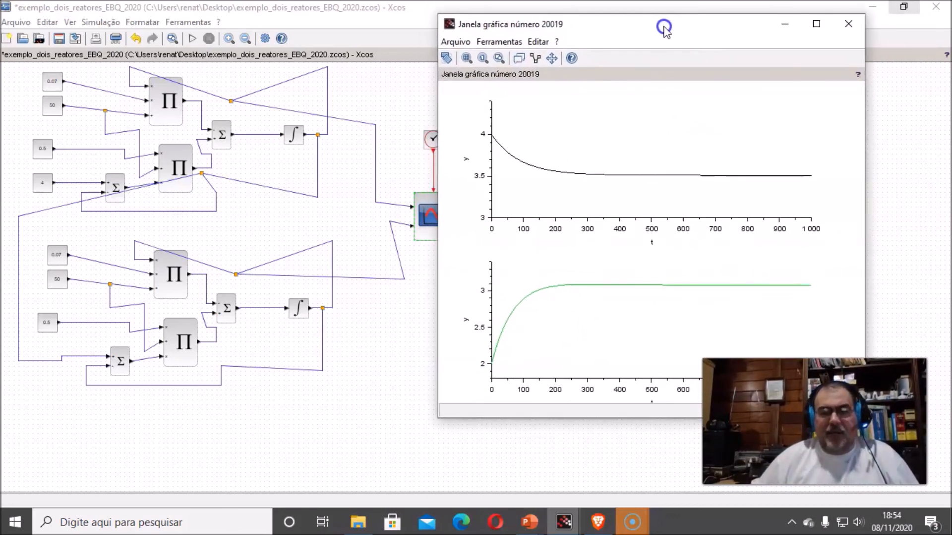
drag(610, 418, 613, 350)
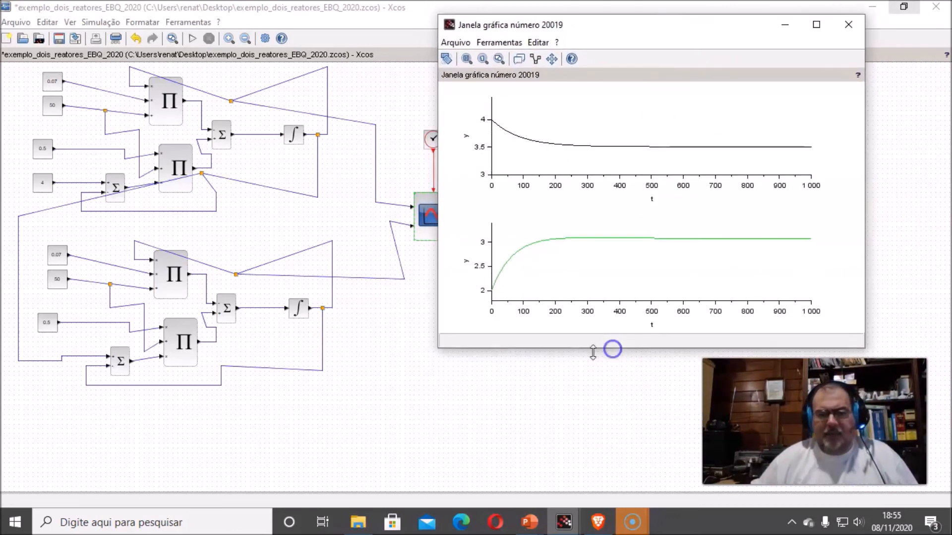
drag(436, 155, 483, 155)
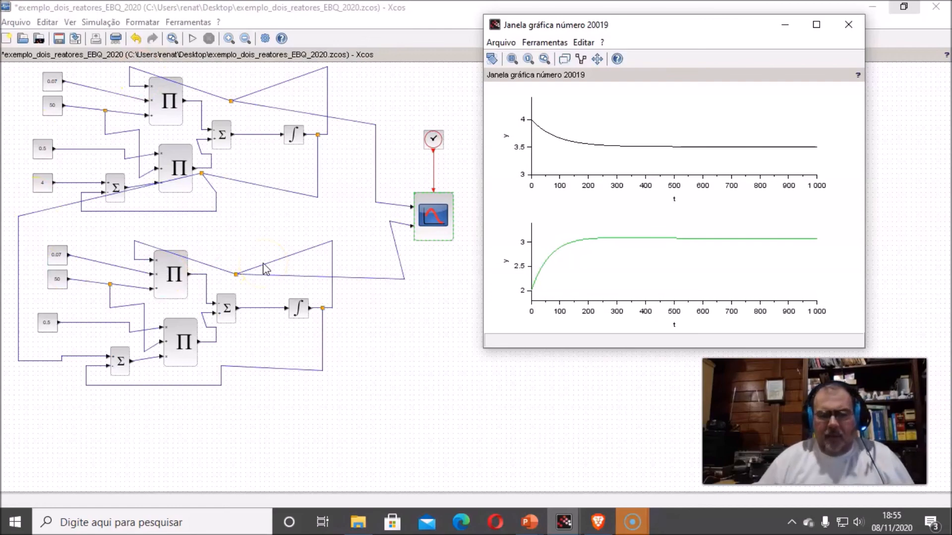
Close the graph window and save the modified diagram under its existing file name.
click(844, 26)
click(59, 39)
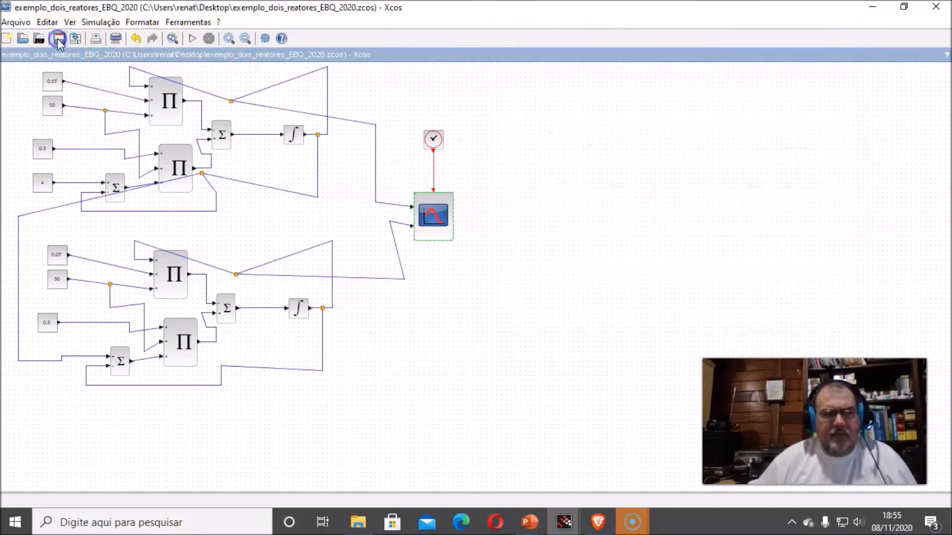
Switch to the running PowerPoint slide show and advance from the two-reactor slide to the Encerramento slide.
click(526, 528)
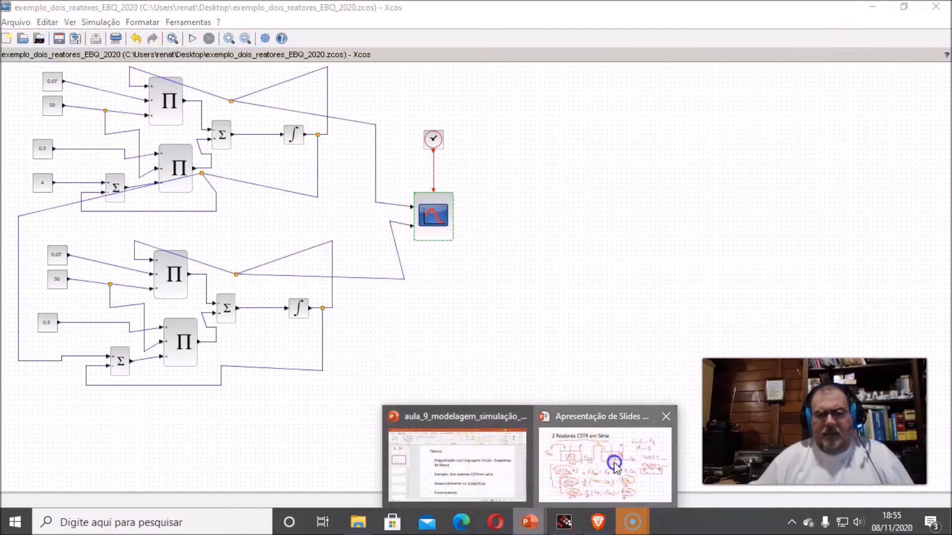
click(614, 464)
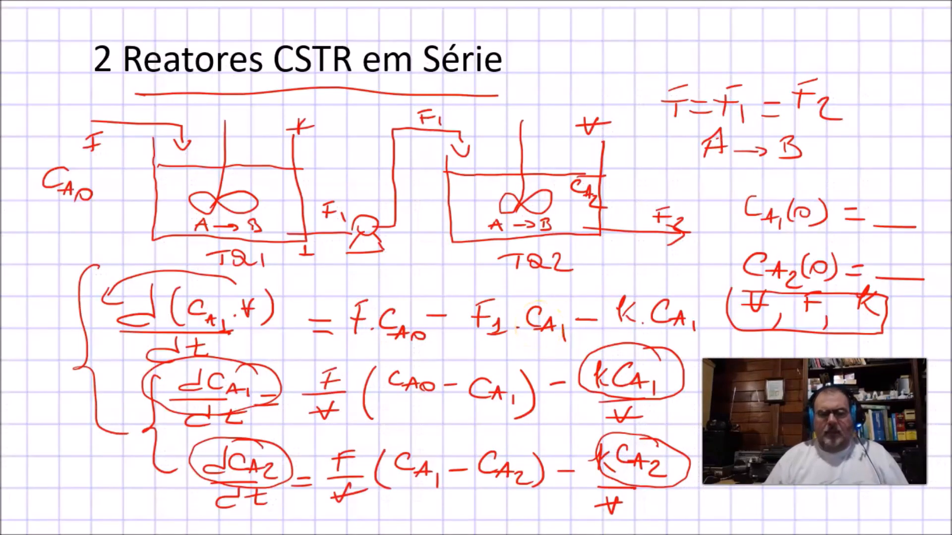
click(548, 307)
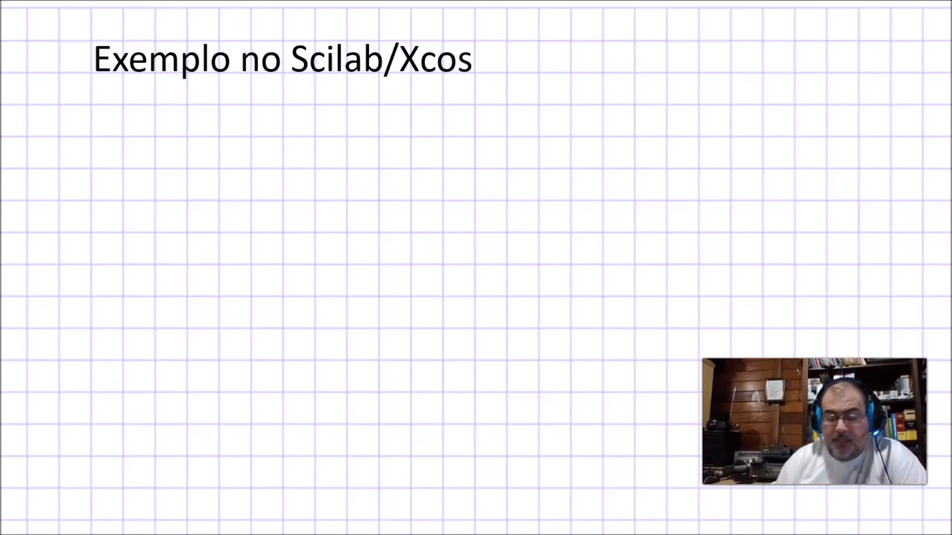
key(Right)
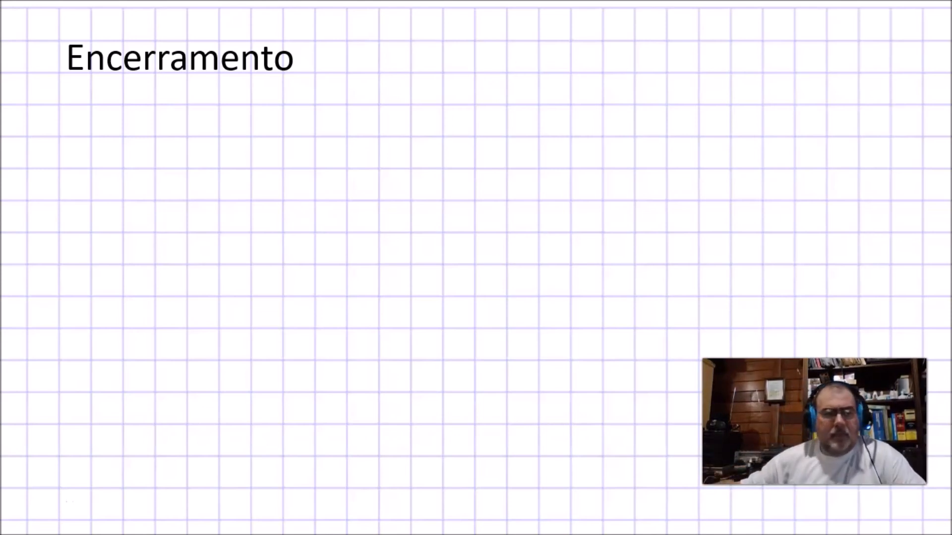
Underline the Encerramento title in red ink and handwrite an underlined "XCOS" beneath it.
drag(87, 91, 315, 101)
mouse_move(212, 103)
mouse_down()
mouse_move(318, 146)
mouse_move(287, 151)
mouse_up()
drag(156, 163, 390, 172)
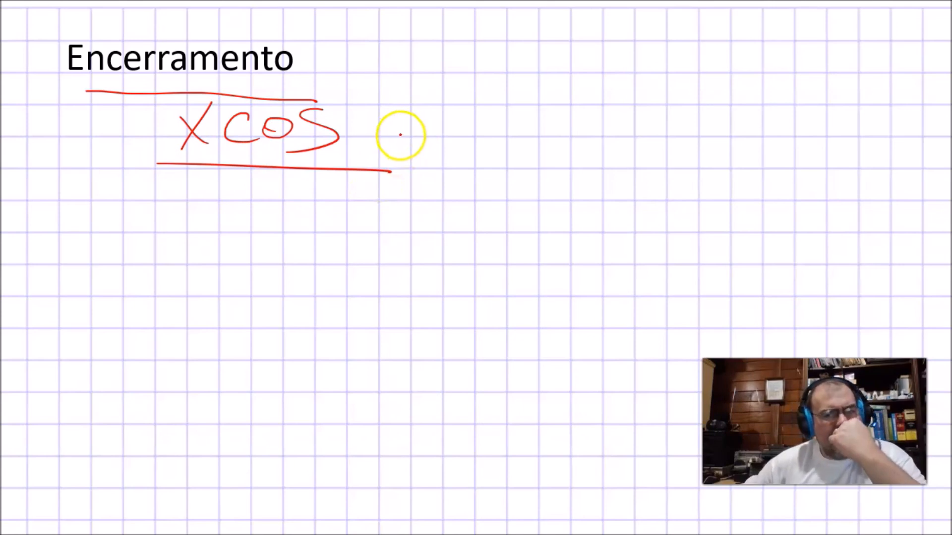
Handwrite "≈ Simulink." in red ink beside the word XCOS and underline Simulink.
mouse_move(406, 138)
mouse_down()
mouse_move(456, 117)
mouse_move(415, 117)
mouse_move(454, 89)
mouse_up()
mouse_move(542, 95)
mouse_down()
mouse_move(552, 133)
mouse_move(703, 136)
mouse_up()
drag(722, 105, 727, 135)
click(741, 134)
drag(536, 159, 639, 160)
drag(701, 161, 739, 164)
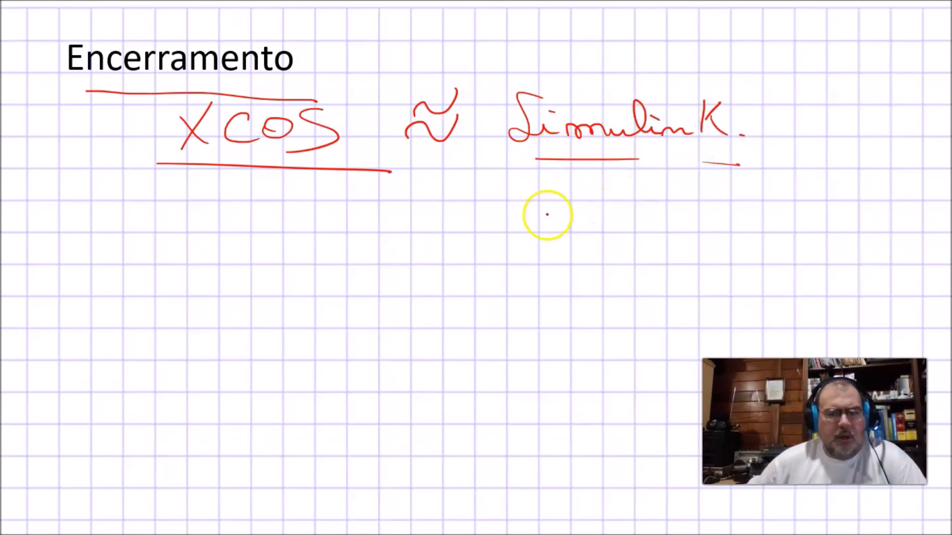
drag(632, 160, 684, 164)
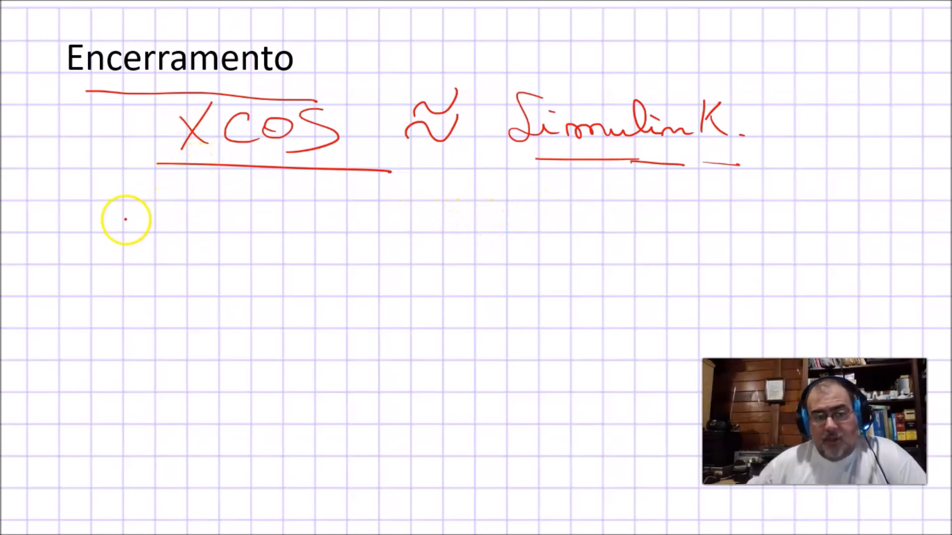
Handwrite "antigamente XCOS se chamava" in red ink below the underlined XCOS heading.
mouse_move(141, 224)
mouse_down()
mouse_move(127, 224)
mouse_move(350, 229)
mouse_up()
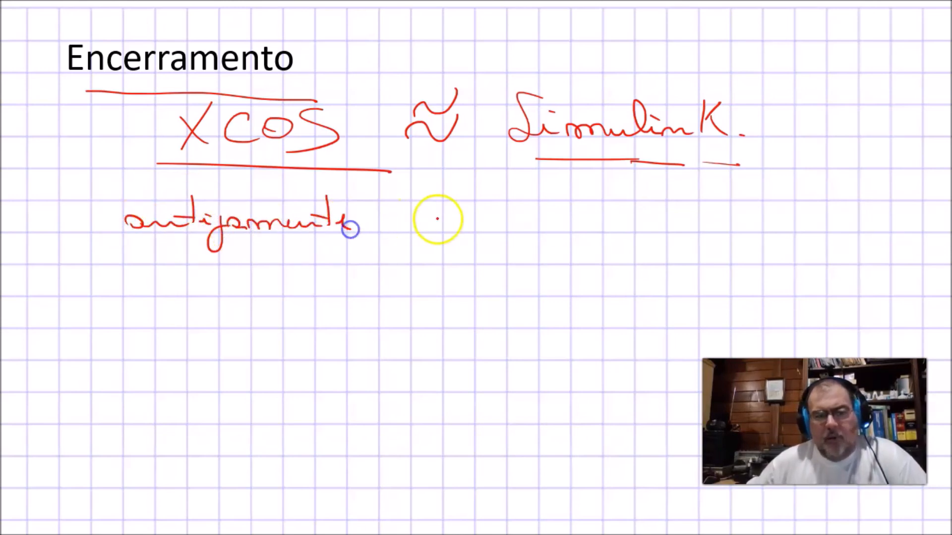
mouse_move(447, 196)
mouse_down()
mouse_move(416, 229)
mouse_move(467, 221)
mouse_up()
drag(486, 208, 488, 214)
drag(512, 201, 497, 227)
mouse_move(563, 220)
mouse_down()
mouse_move(551, 231)
mouse_move(587, 231)
mouse_up()
drag(630, 207, 626, 229)
mouse_move(635, 190)
mouse_down()
mouse_move(671, 225)
mouse_move(797, 221)
mouse_move(813, 233)
mouse_up()
Handwrite "Scicos" in red ink beneath "se chamava" and underline it.
mouse_move(560, 242)
mouse_down()
mouse_move(531, 266)
mouse_move(689, 265)
mouse_up()
click(597, 248)
drag(534, 284, 685, 285)
click(519, 322)
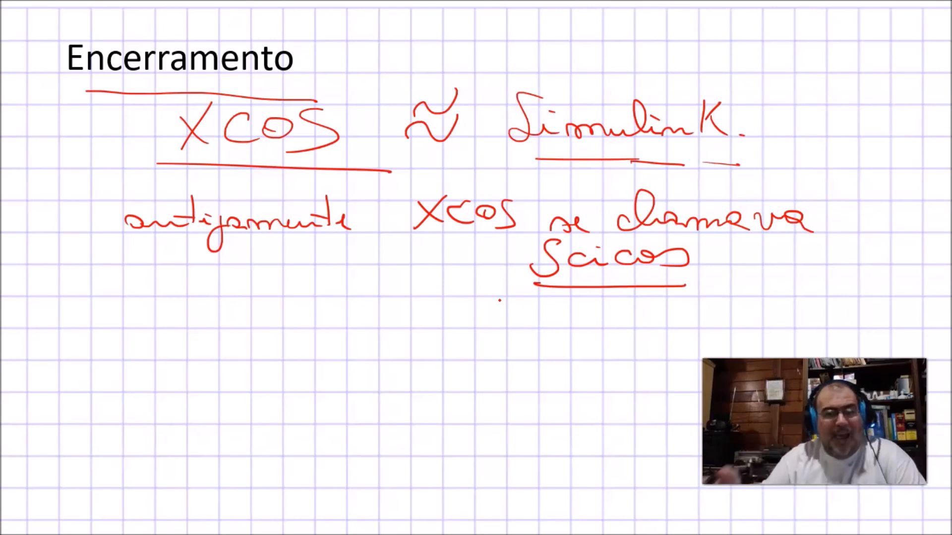
Handwrite "4.0" and "5.0" in red ink below "antigamente", with a curved arrow from the first to the second.
mouse_move(166, 286)
mouse_down()
mouse_move(181, 311)
mouse_move(329, 298)
mouse_move(318, 306)
mouse_move(365, 322)
mouse_up()
click(188, 317)
mouse_move(366, 298)
mouse_down()
mouse_move(379, 296)
mouse_move(403, 324)
mouse_up()
click(390, 326)
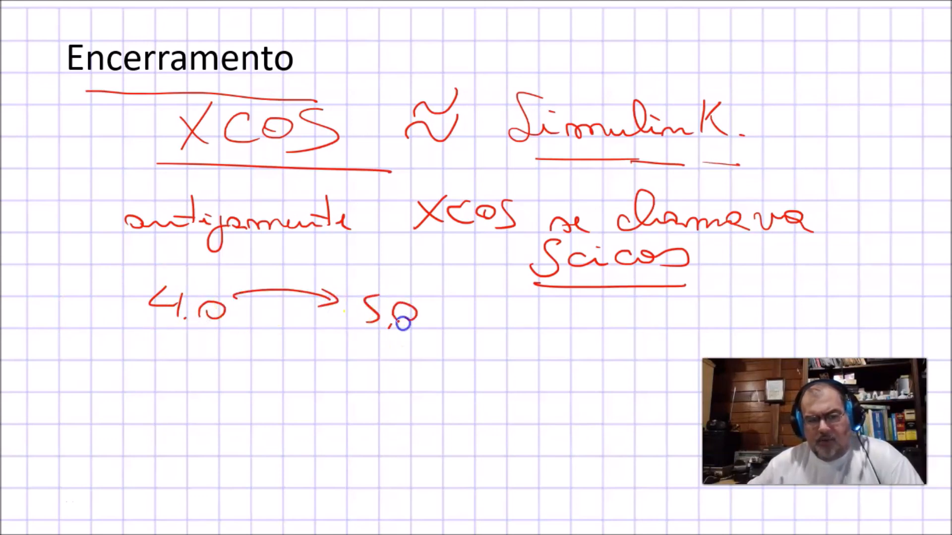
Handwrite "Scilab" in red ink beneath the version arrow and underline it.
drag(241, 343, 218, 360)
drag(261, 352, 298, 355)
click(276, 346)
drag(308, 352, 319, 356)
mouse_move(322, 336)
mouse_down()
mouse_move(326, 361)
mouse_move(345, 362)
mouse_up()
drag(218, 377, 350, 375)
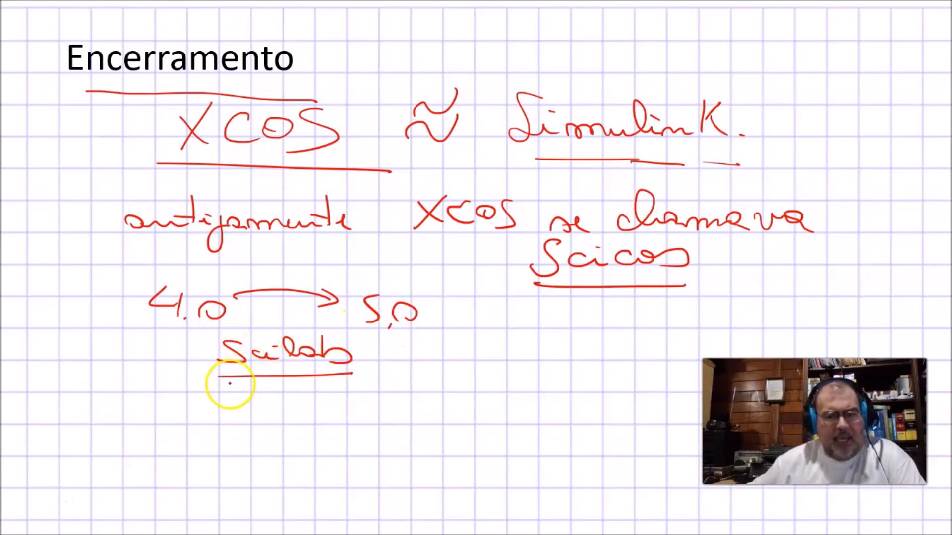
Handwrite "INRIA" in red ink beneath Scilab and underline its letters R, I and A individually.
mouse_move(173, 403)
mouse_down()
mouse_move(213, 423)
mouse_move(246, 402)
mouse_move(277, 420)
mouse_move(341, 422)
mouse_up()
click(258, 407)
drag(318, 411, 333, 410)
click(275, 433)
drag(260, 430, 286, 429)
click(340, 411)
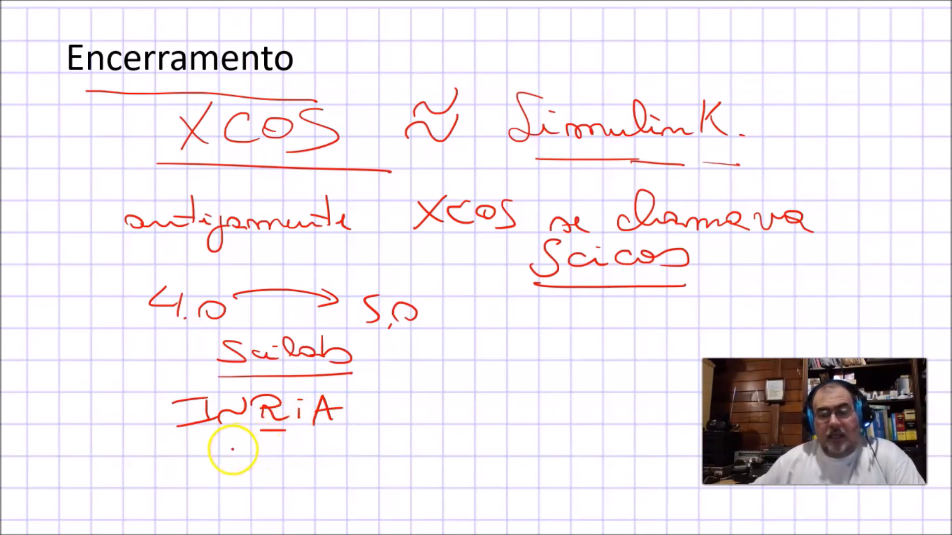
drag(297, 429, 337, 434)
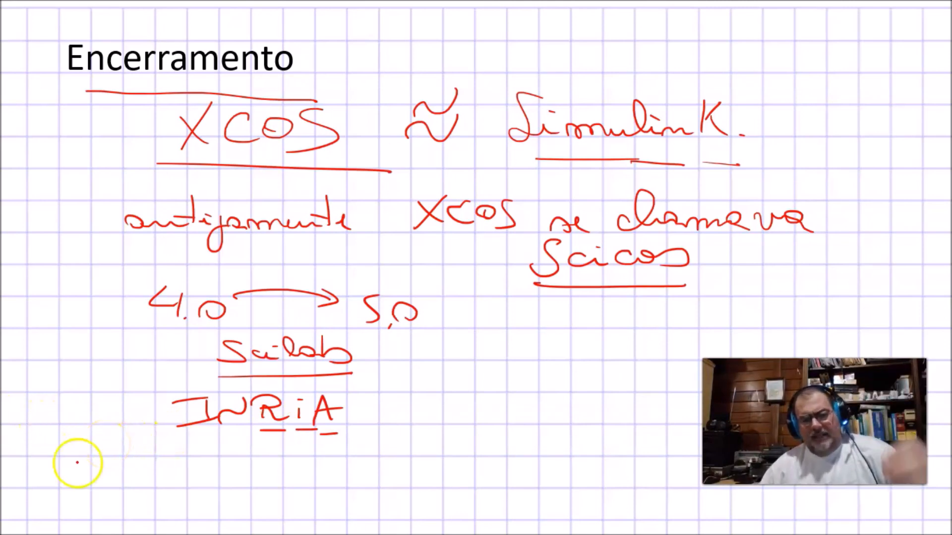
Underline the version numbers 4.0 and 5.0, and add a second underline beneath both Scicos and the large XCOS.
drag(160, 327, 198, 329)
drag(364, 340, 400, 341)
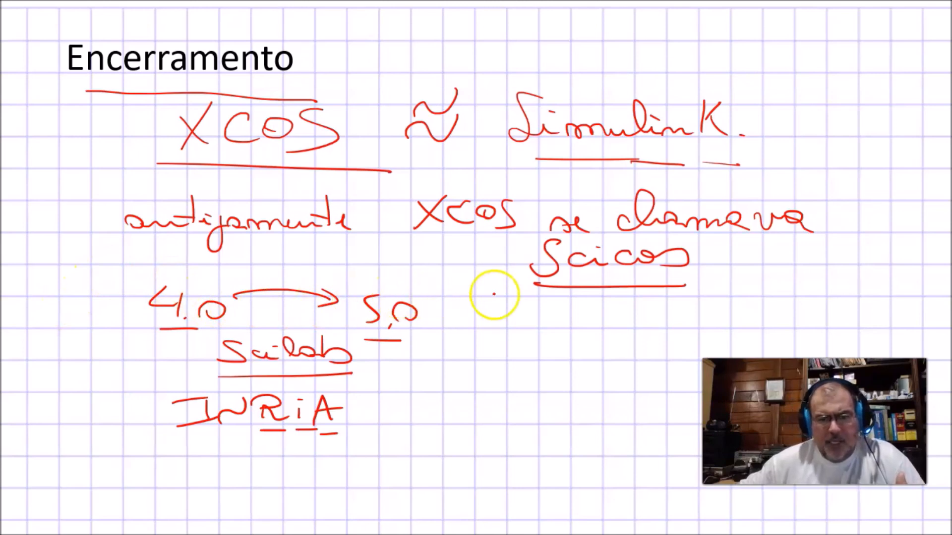
drag(539, 300, 658, 303)
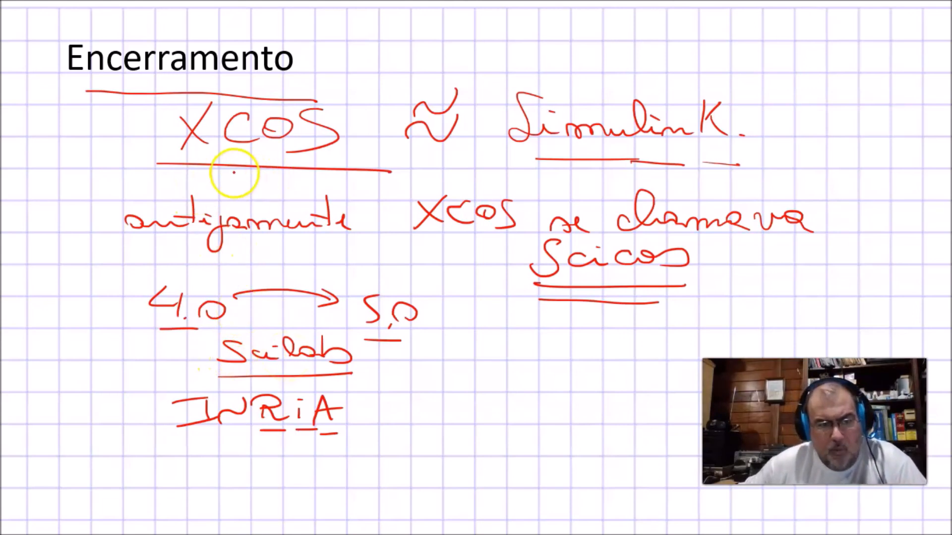
drag(195, 180, 305, 183)
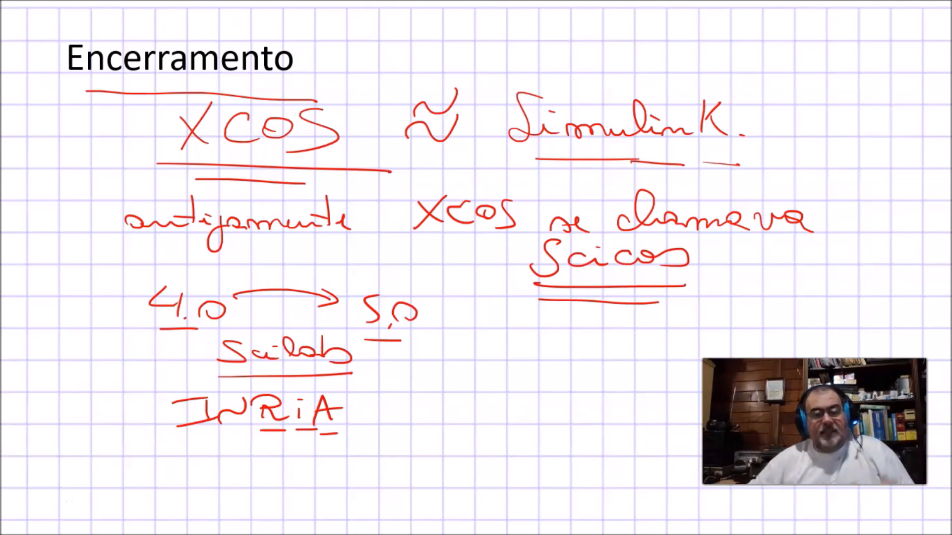
Handwrite "RDPF.WORDPRESS.COM" beneath INRIA, underline its WORDPRESS part, and circle the word Scicos in red ink.
mouse_move(205, 464)
mouse_down()
mouse_move(205, 483)
mouse_move(218, 484)
mouse_up()
mouse_move(224, 484)
mouse_down()
mouse_move(287, 458)
mouse_move(317, 478)
mouse_move(587, 476)
mouse_move(583, 487)
mouse_up()
click(292, 481)
drag(339, 501, 506, 507)
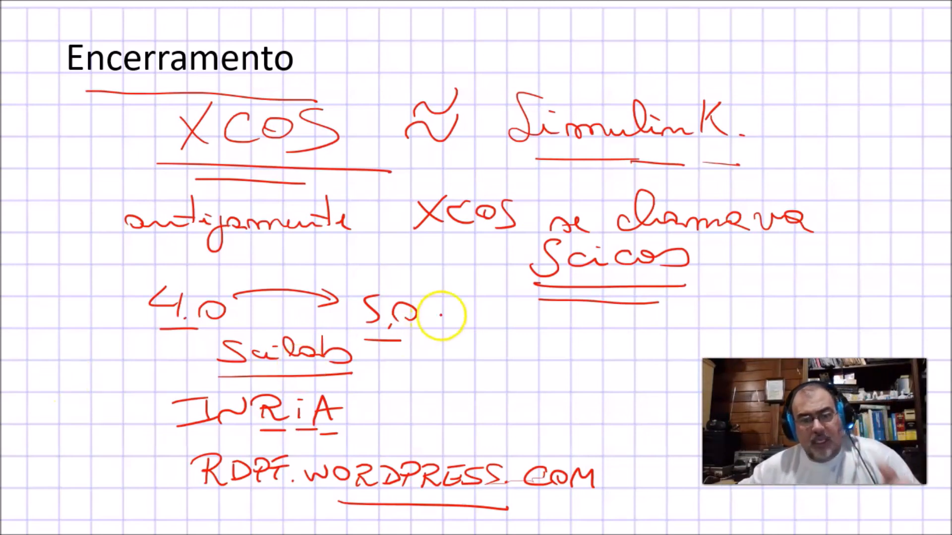
mouse_move(545, 228)
mouse_down()
mouse_move(727, 333)
mouse_move(588, 213)
mouse_move(498, 229)
mouse_up()
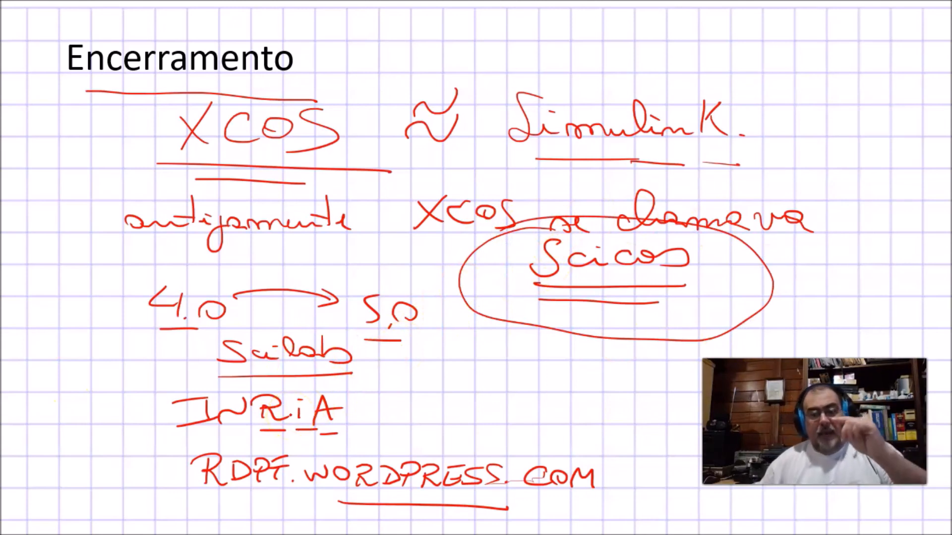